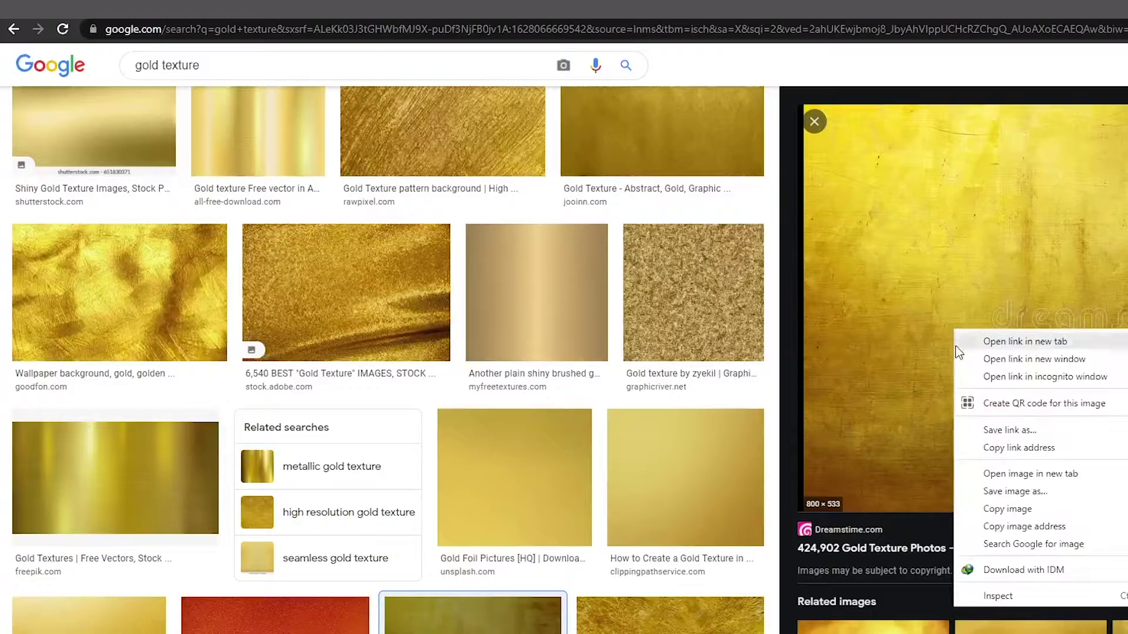
Copy the 800 × 533 gold texture image from the browser and paste it into the Photoshop document above the "golden" text
left_click(972, 507)
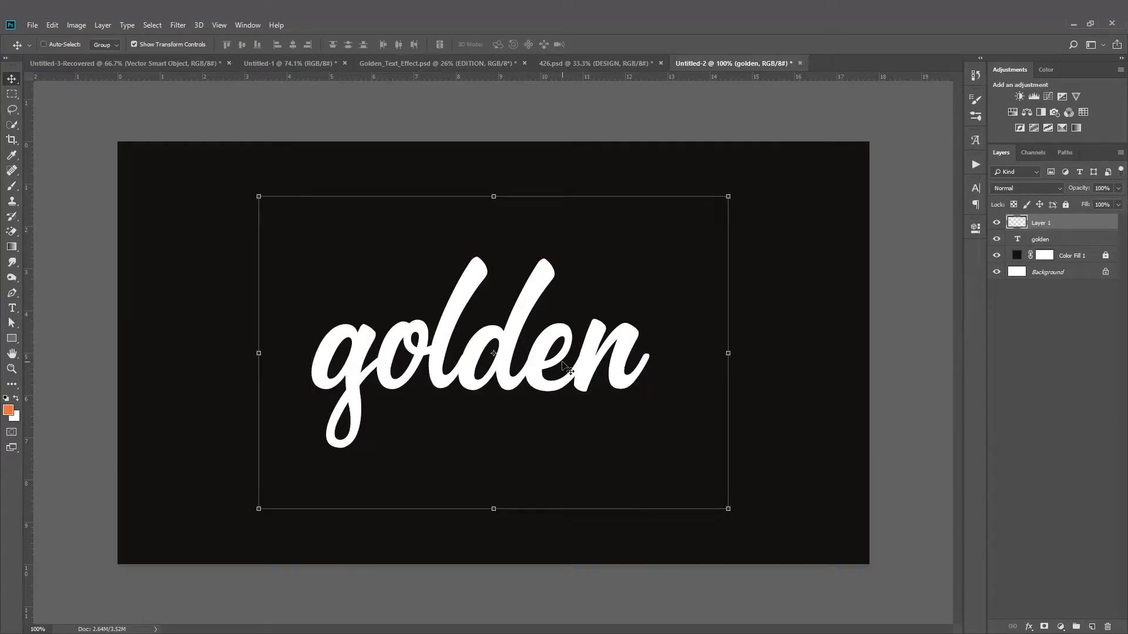
key("ctrl+v")
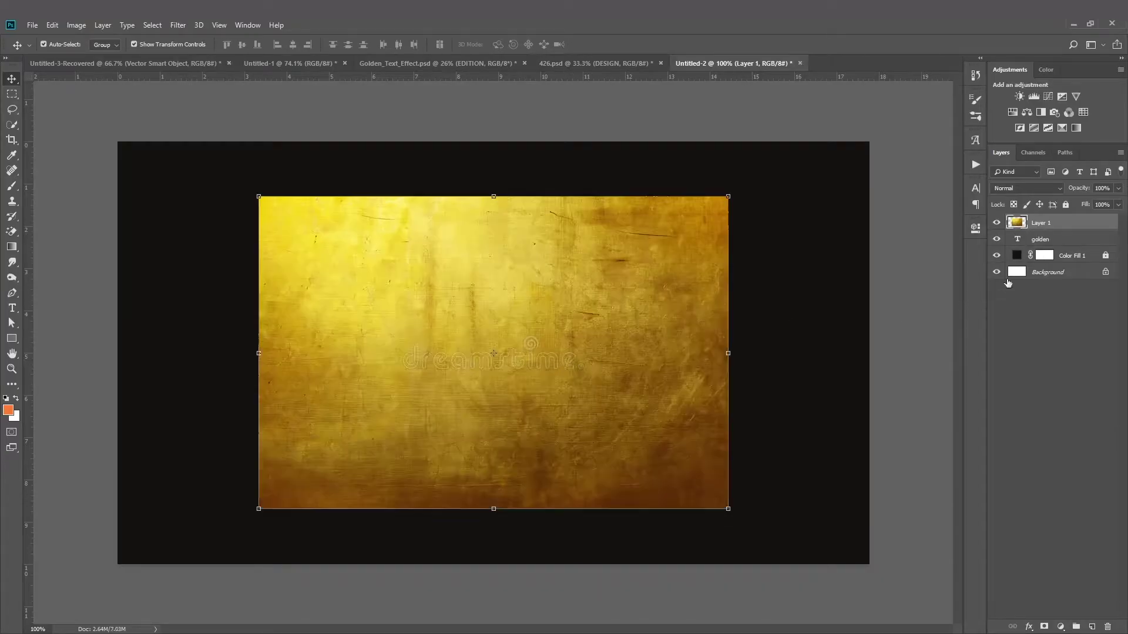
Clip the gold texture to the "golden" text layer and reposition it slightly up and left over the lettering
right_click(1034, 227)
left_click(846, 154)
right_click(1037, 226)
left_click(993, 366)
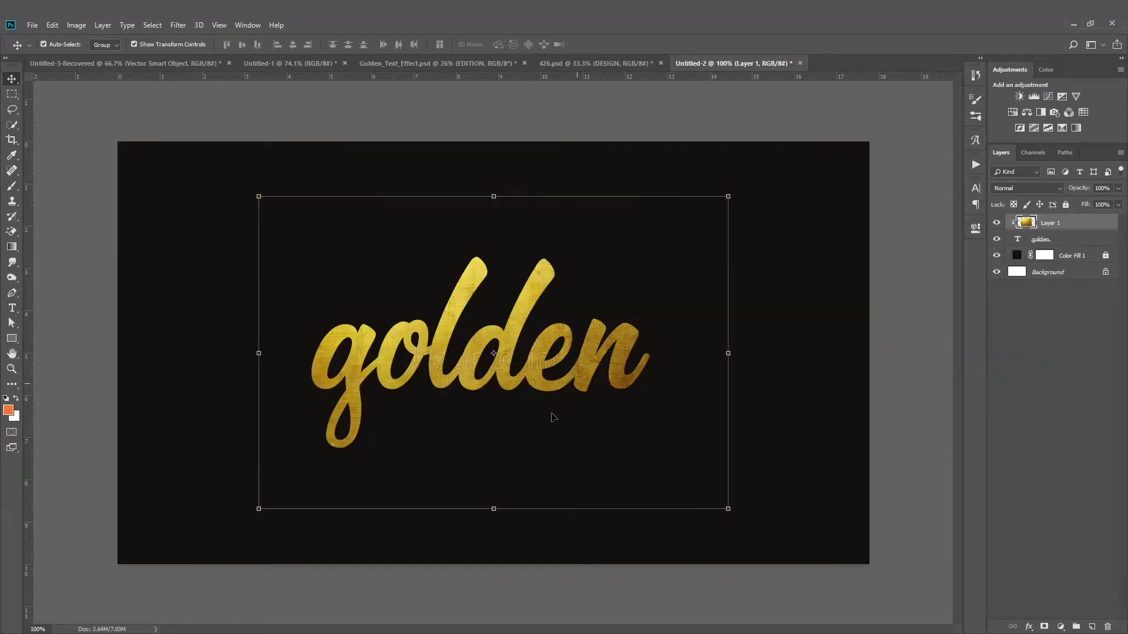
left_click_drag(512, 371, 469, 309)
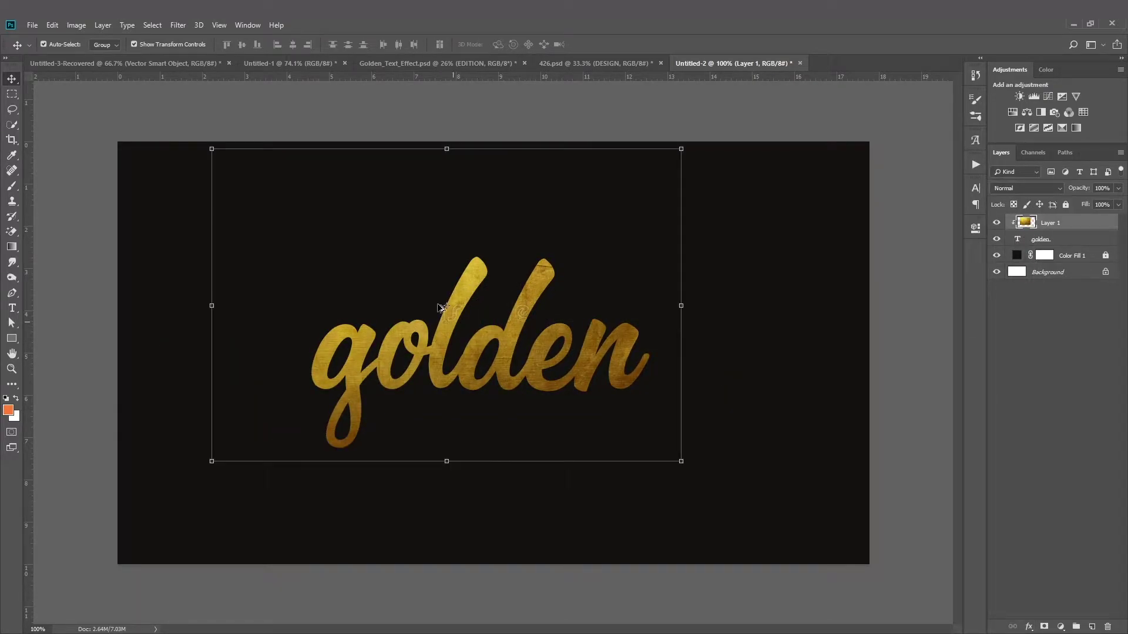
Apply a Motion Blur filter to the gold texture with an angle of 50° and a distance of 30 pixels
left_click(178, 25)
mouse_move(247, 158)
left_click(352, 225)
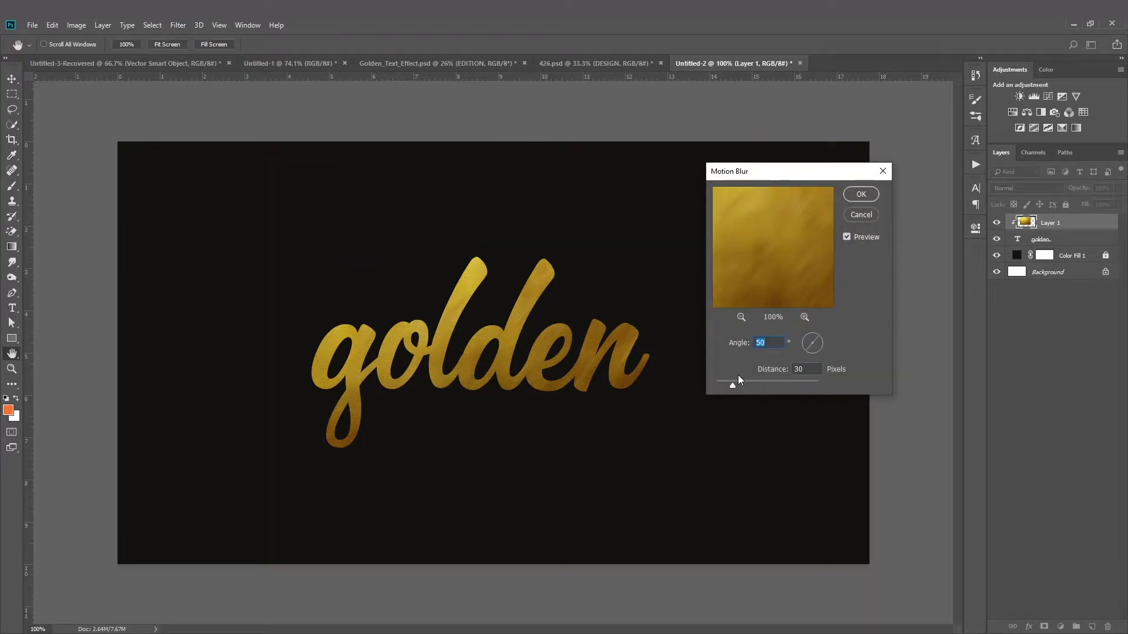
key("Return")
key("v")
key("ctrl+minus")
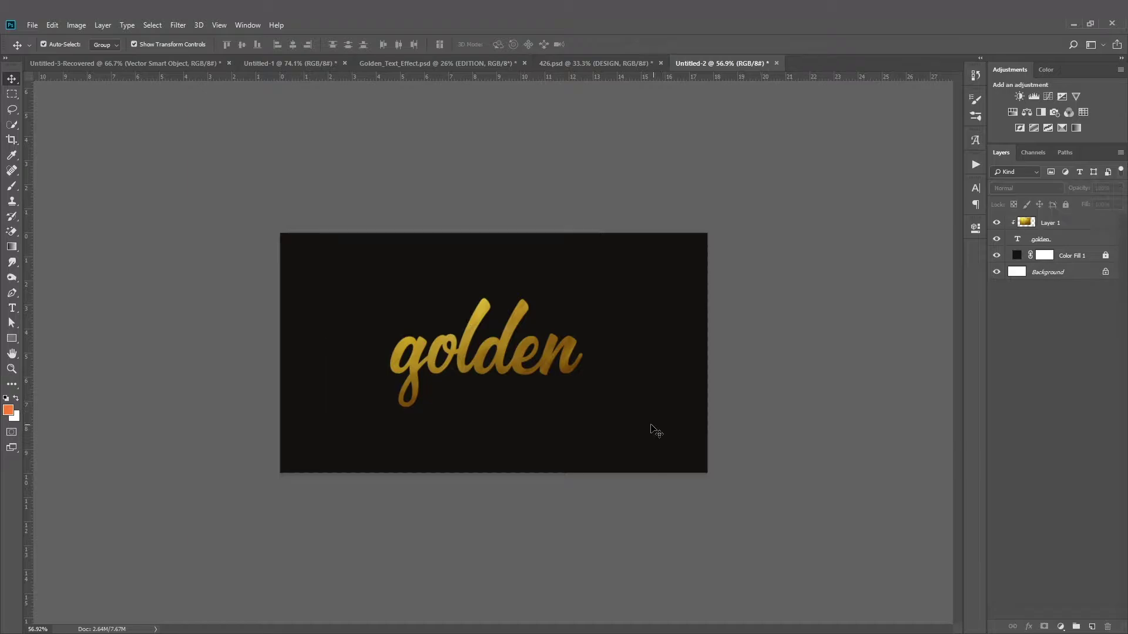
Group the gold texture layer together with the "golden" text layer
left_click(1051, 222)
left_click(1040, 239, "shift")
key("ctrl+g")
key("ctrl+plus")
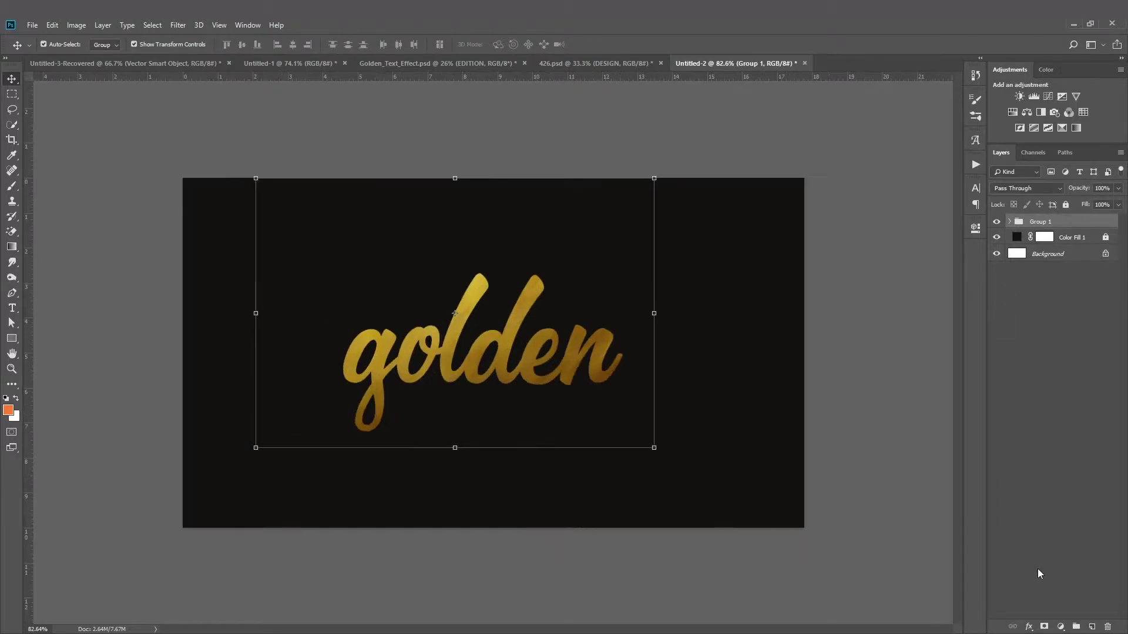
Add an Overlay Inner Glow to the group with a size of 4 px and a choke of 17%
left_click(1028, 625)
left_click(1049, 553)
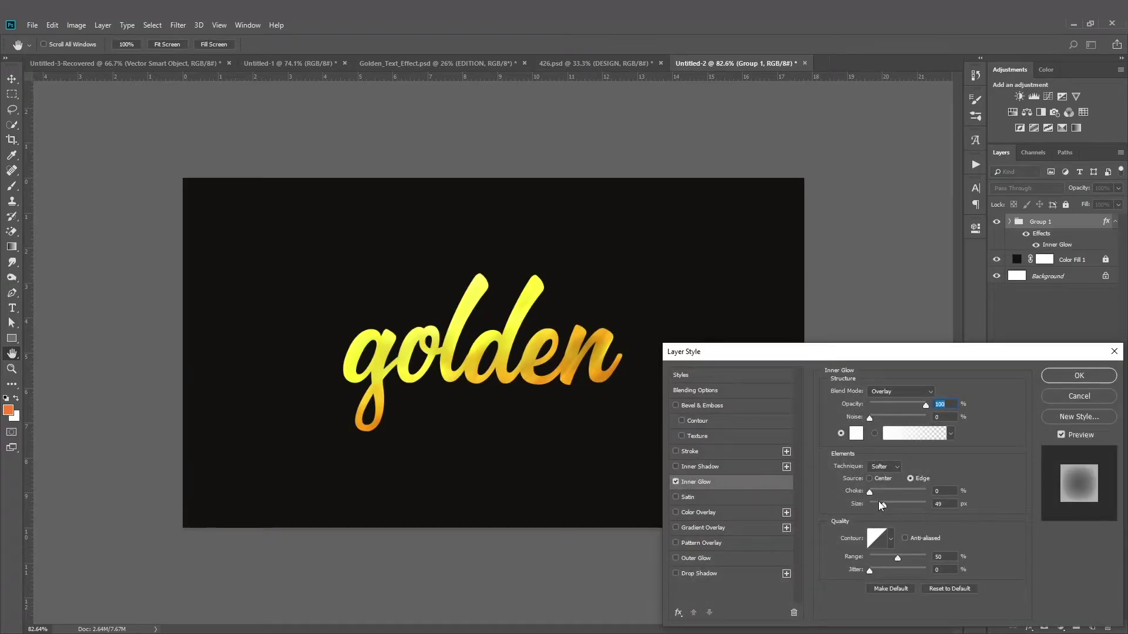
left_click_drag(880, 503, 871, 507)
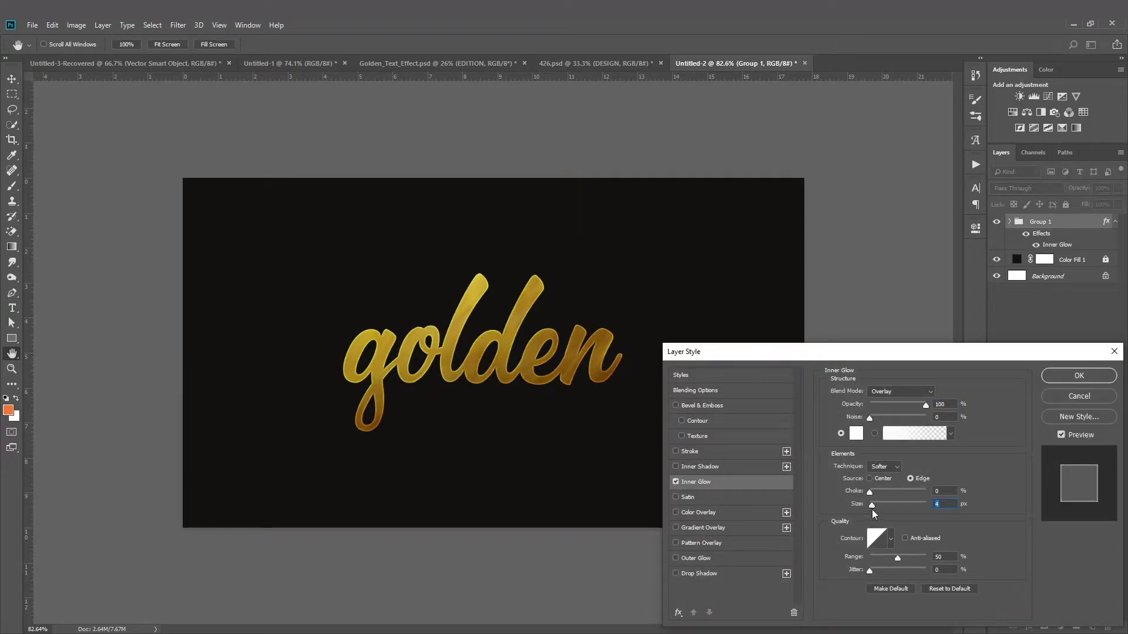
mouse_move(870, 494)
left_mouse_down()
mouse_move(938, 498)
mouse_move(879, 495)
left_mouse_up()
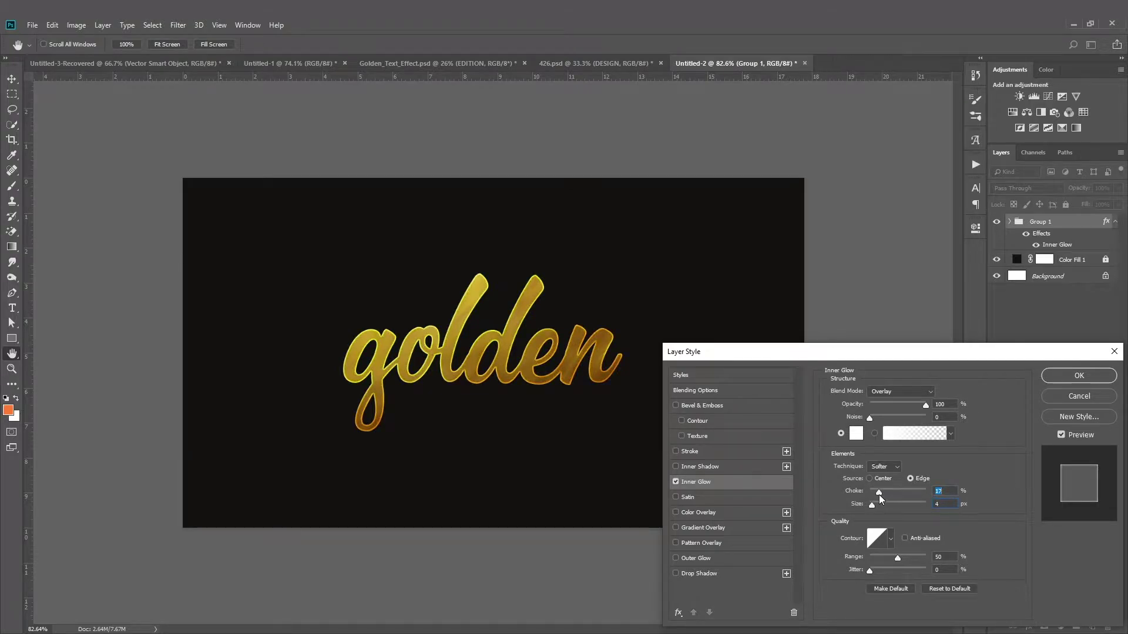
Add an Overlay Inner Shadow to the group with -90° angle, 7 px distance, 100% choke and 0 px size
left_click(676, 467)
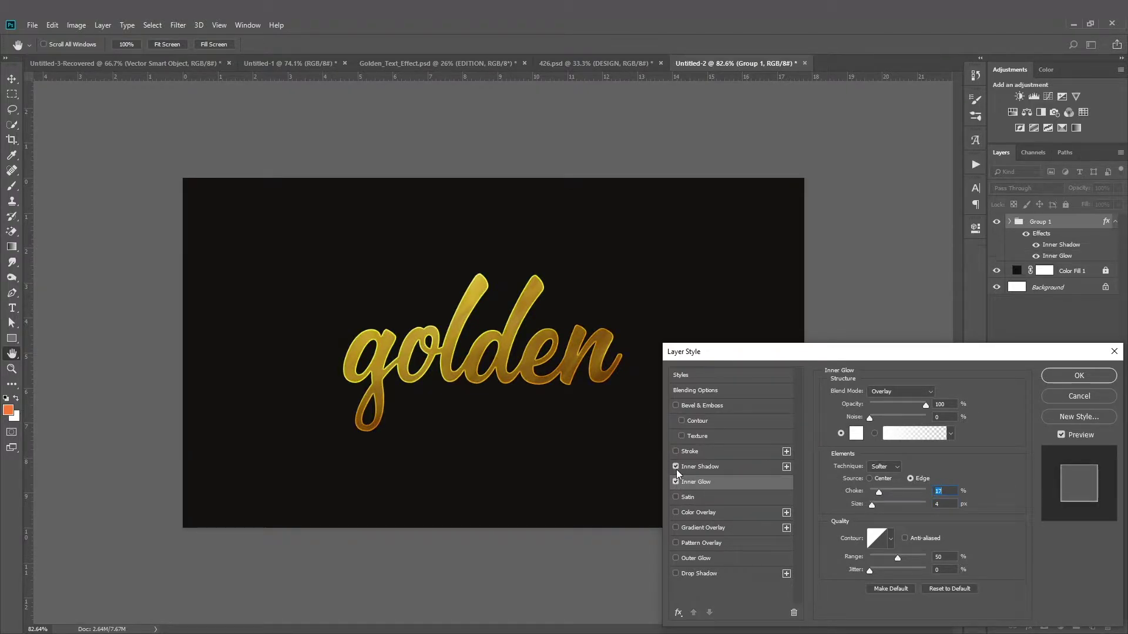
left_click(688, 465)
left_click_drag(437, 371, 437, 370)
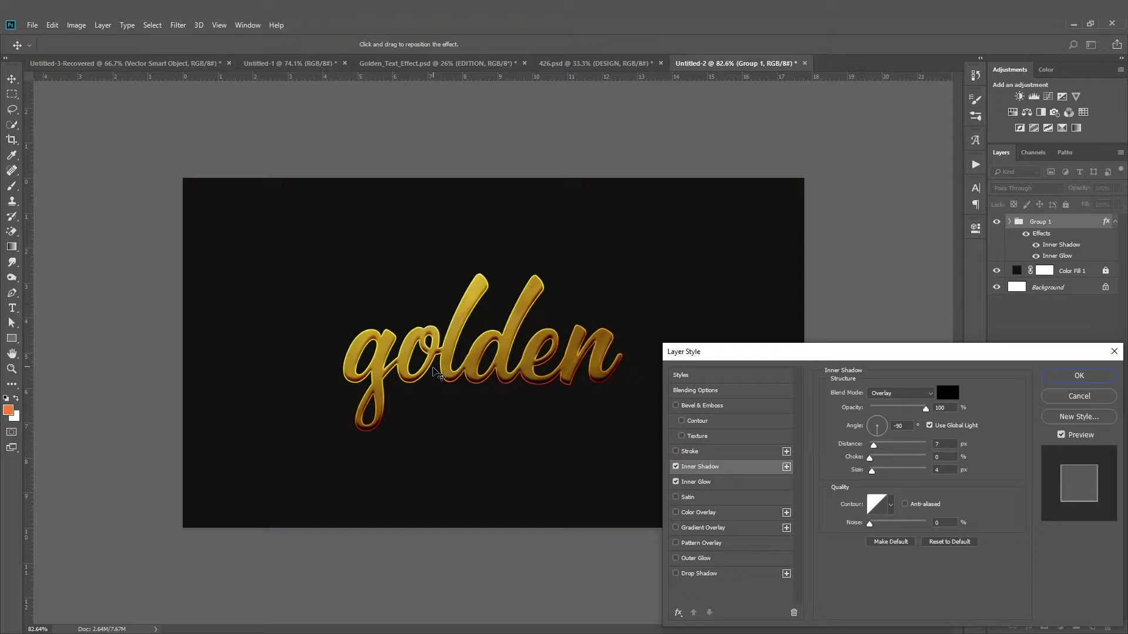
left_click_drag(875, 462, 936, 459)
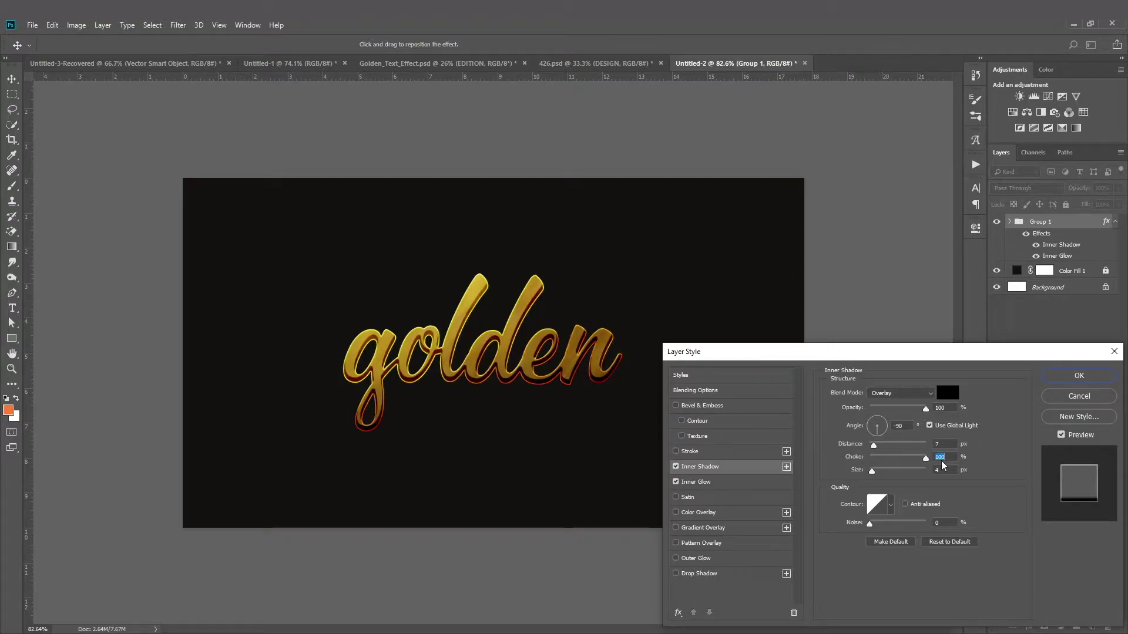
left_click_drag(870, 474, 856, 472)
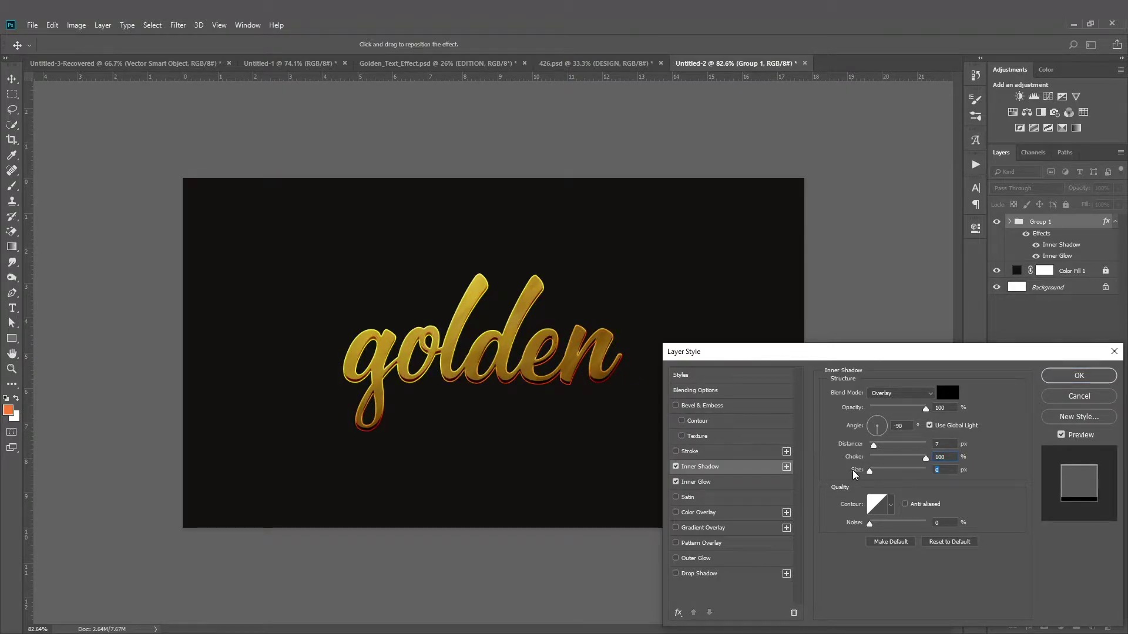
Change the inner shadow to a dark golden brown, shift its angle to -81° and apply the layer style
left_click(952, 392)
key("ctrl+v")
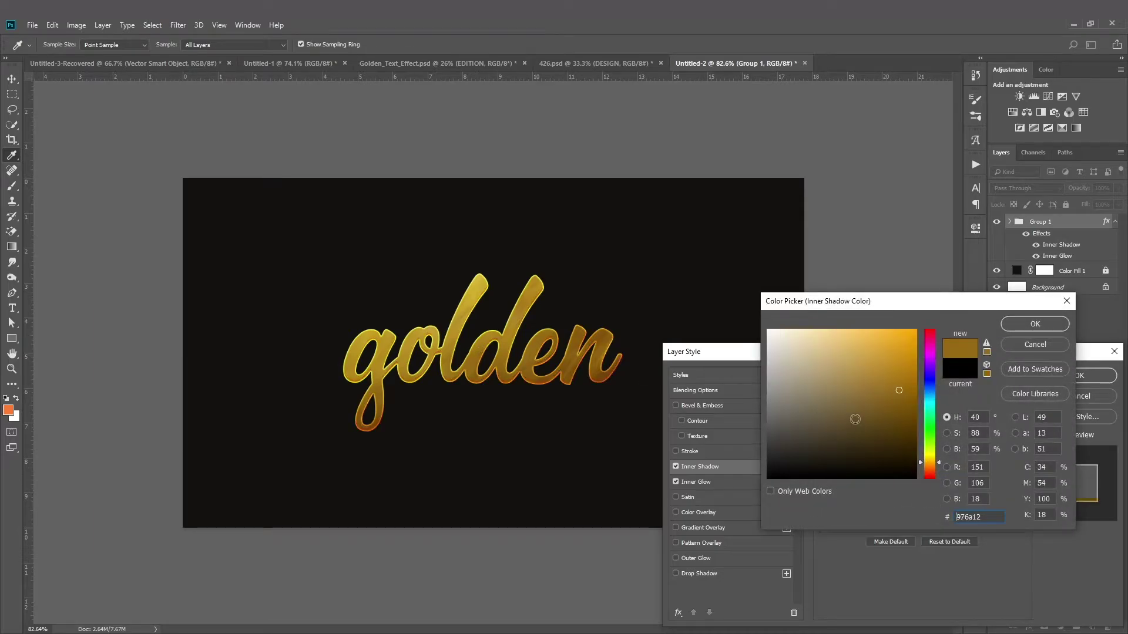
left_click(897, 410)
key("Return")
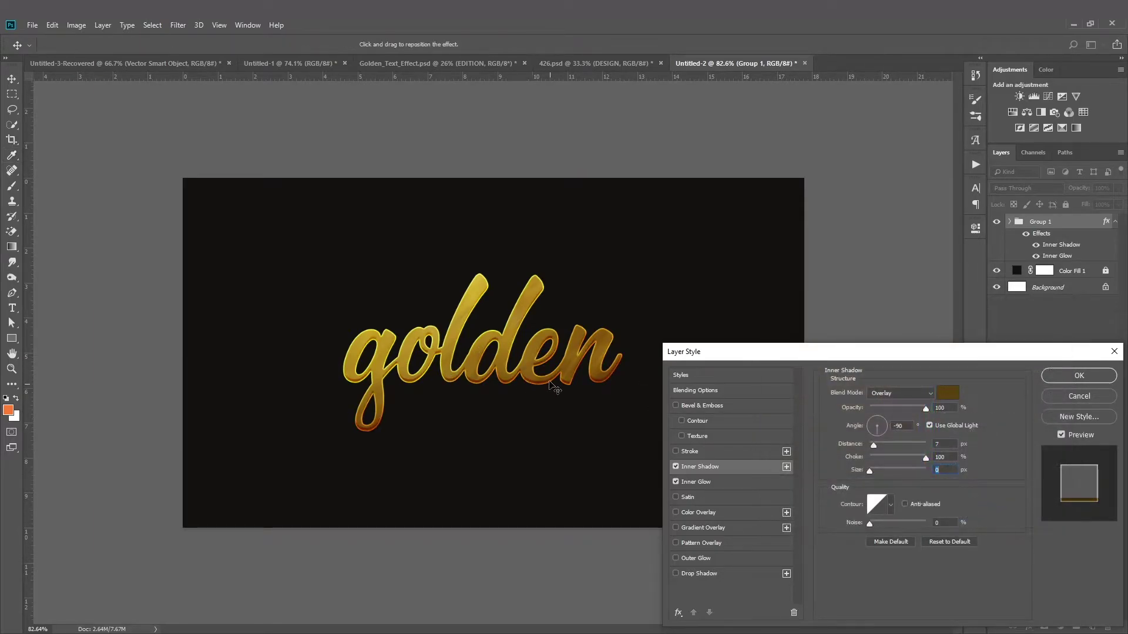
left_click_drag(544, 369, 545, 372)
left_click_drag(868, 471, 870, 472)
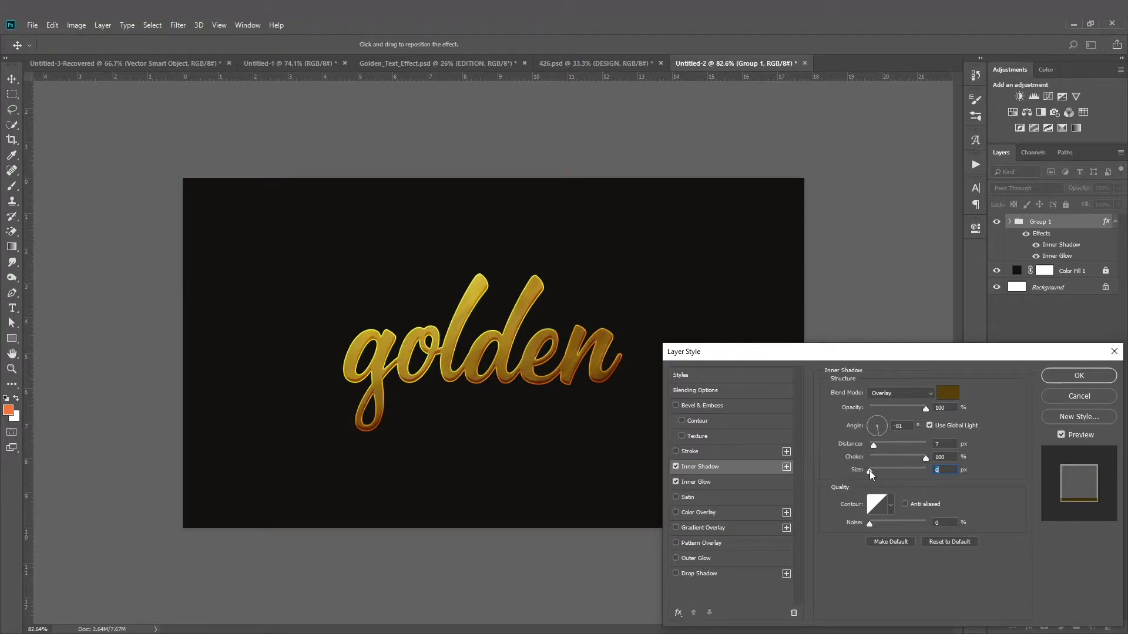
left_click(675, 405)
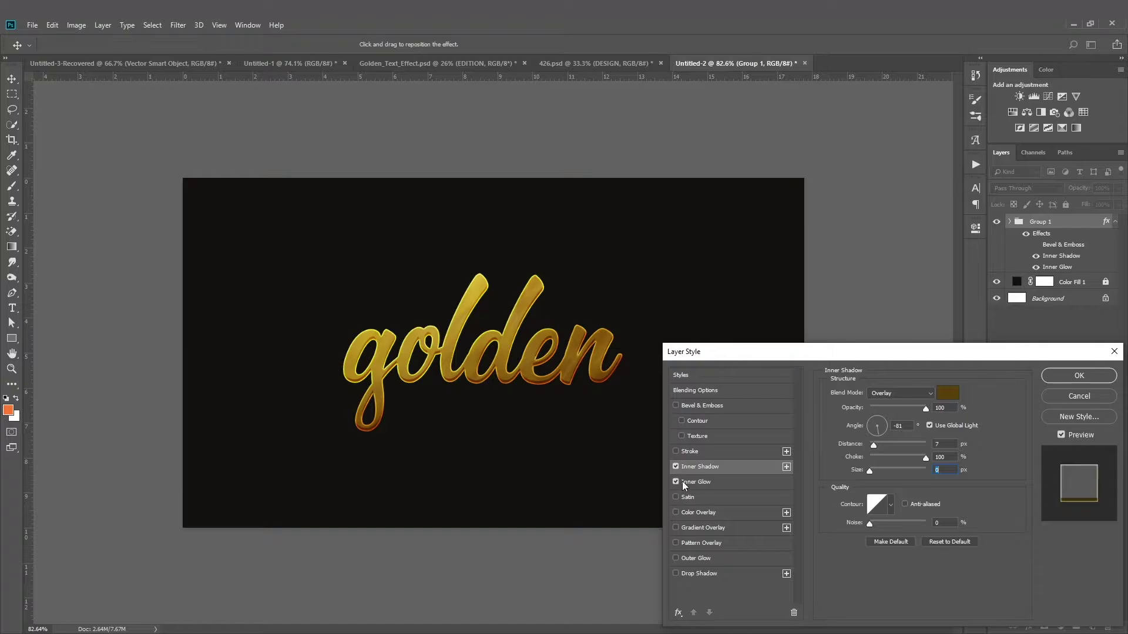
key("Return")
Adjust the size of the gold script lettering slightly with Free Transform, and hide its group
left_click(1009, 222)
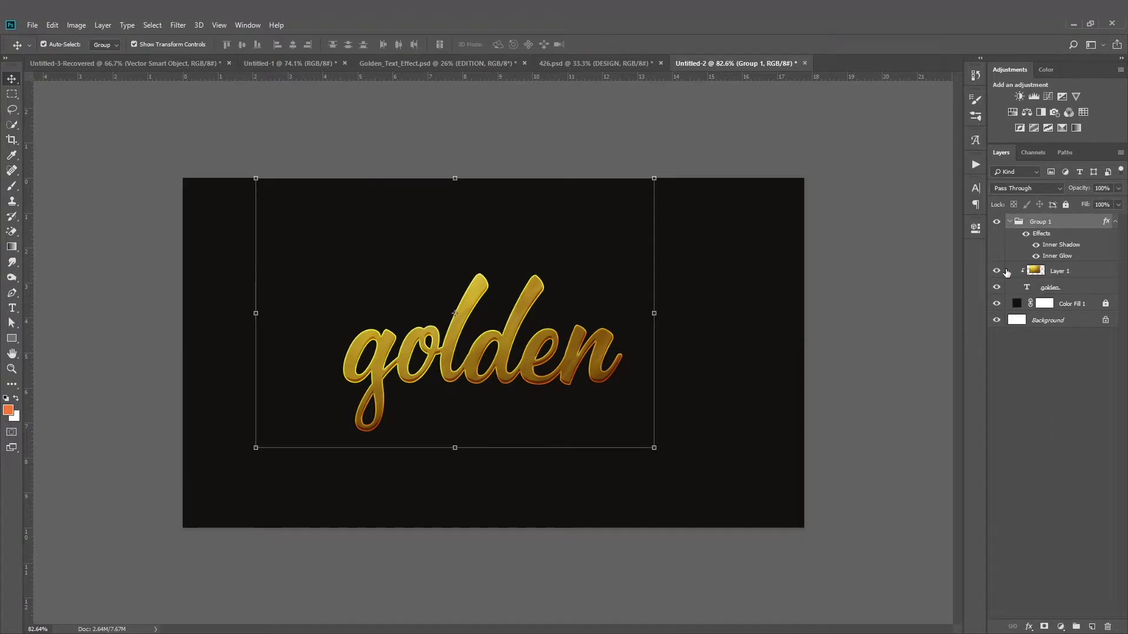
left_click(1006, 272)
key("ctrl+t")
mouse_move(574, 211)
left_mouse_down()
mouse_move(578, 290)
mouse_move(562, 230)
mouse_move(569, 211)
mouse_move(565, 225)
left_mouse_up()
left_click(529, 44)
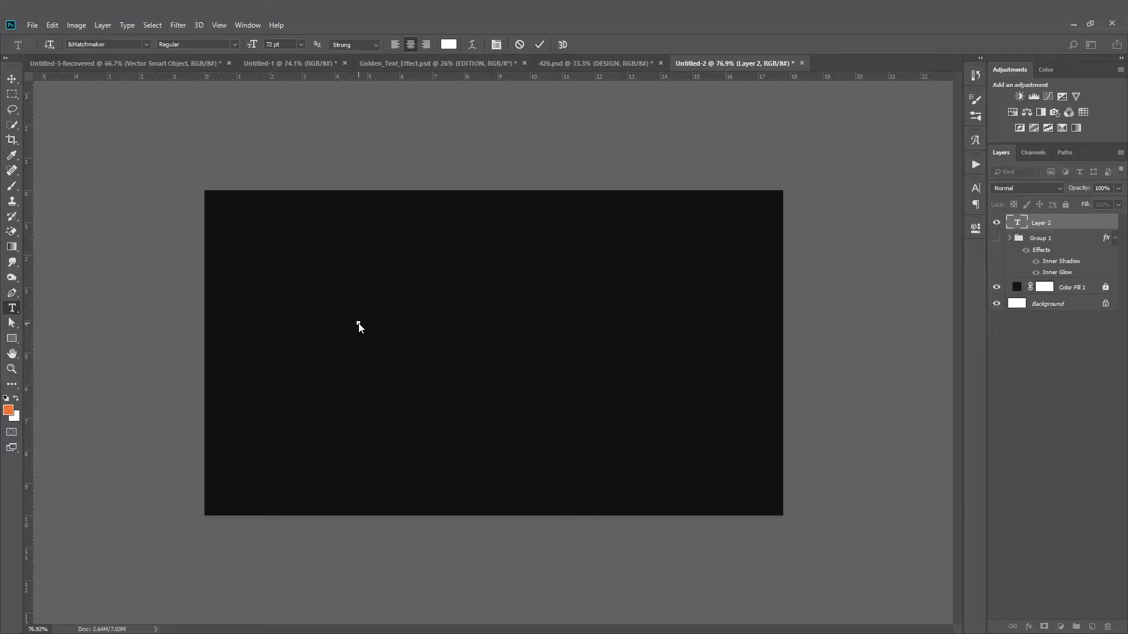
Add a new text layer reading "golden" and set its font to Abril Fatface
left_click(359, 321)
type("golden")
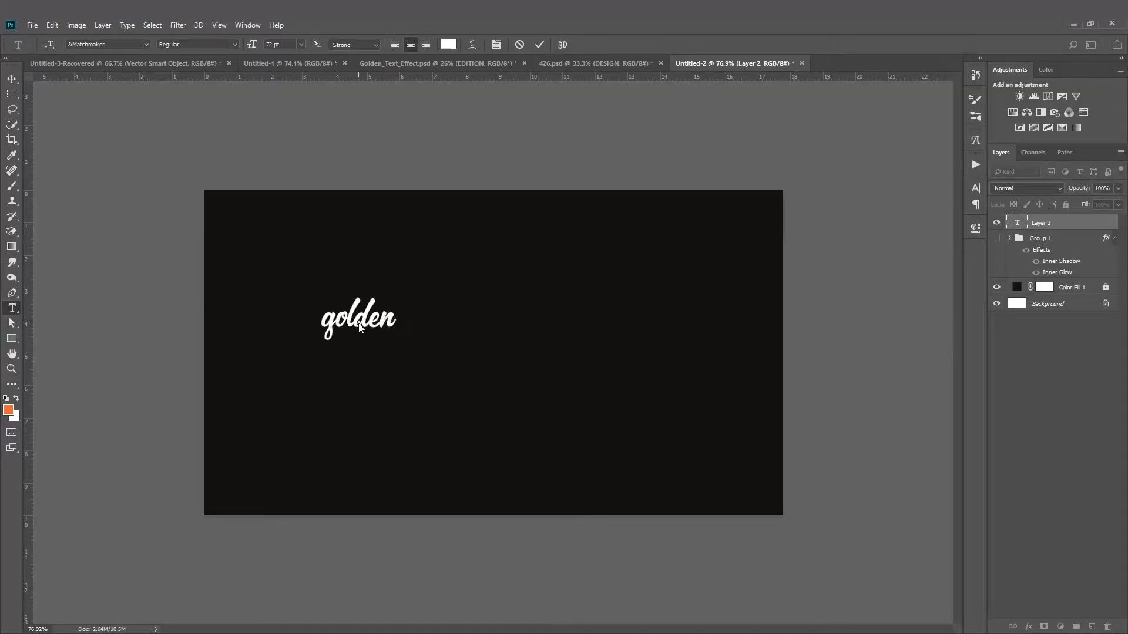
key("ctrl+a")
left_click(145, 44)
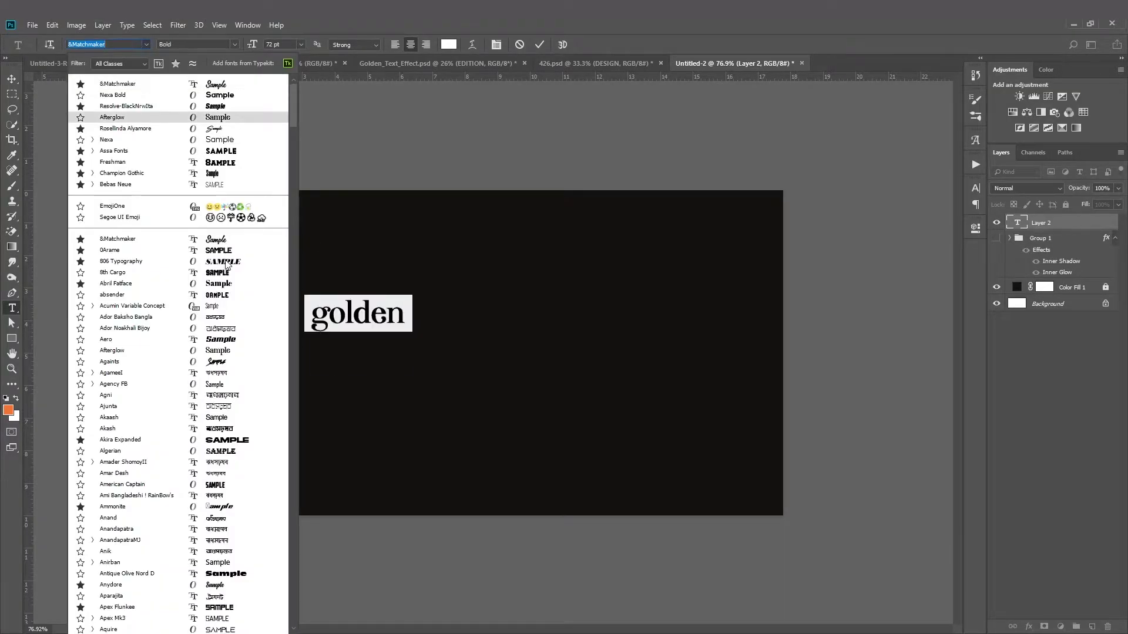
left_click(221, 284)
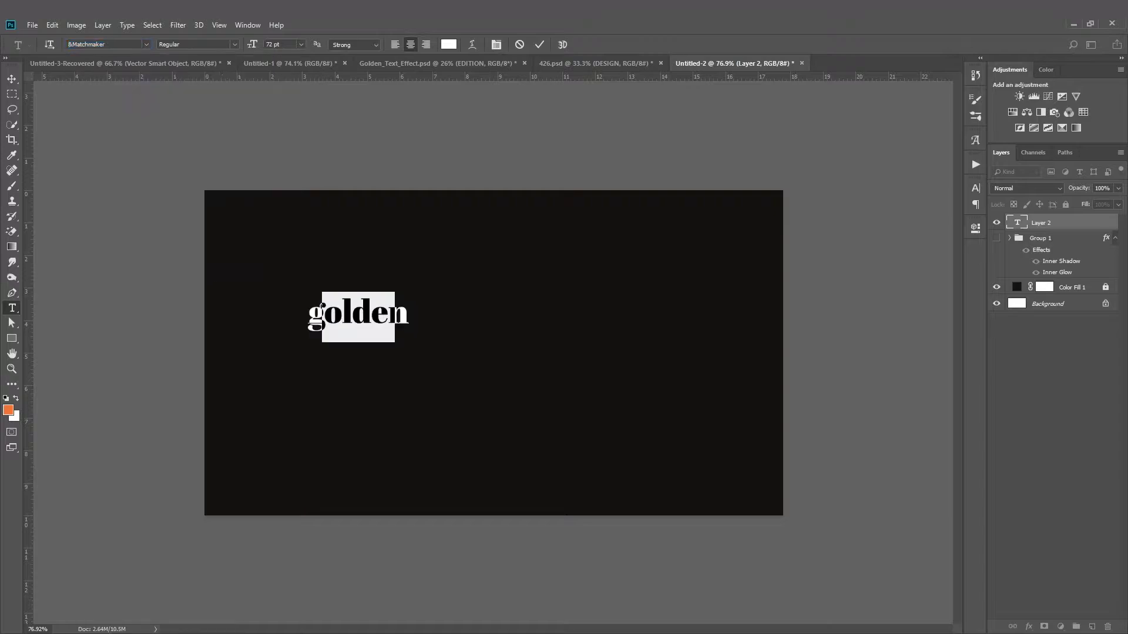
Scale the new "golden" text up to about 376% and place it in the middle of the canvas
key("ctrl+t")
left_click_drag(410, 294, 536, 267)
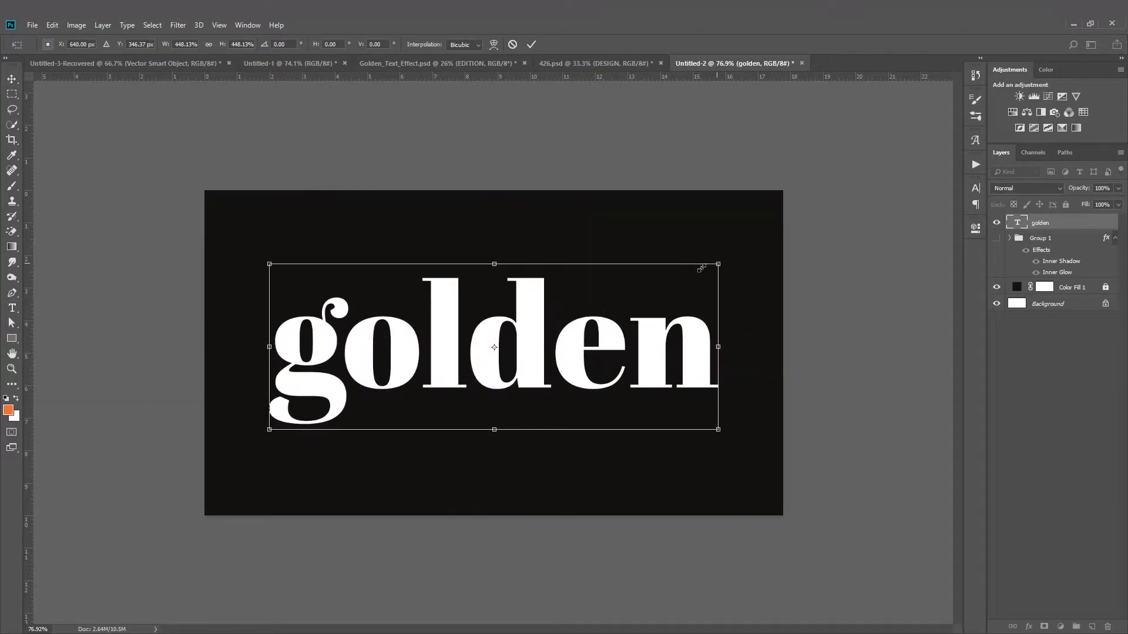
left_click_drag(701, 267, 664, 293)
left_click(531, 44)
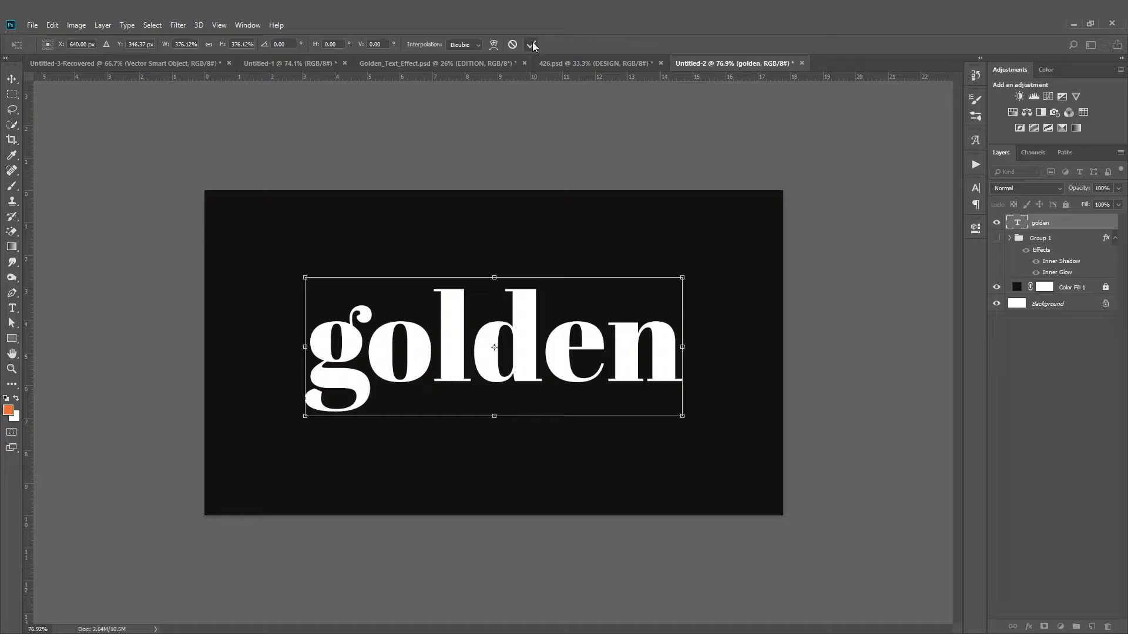
Add a Gradient Overlay to the "golden" text and load the Foreground to Background preset for editing
left_click(1023, 625)
left_click(1049, 584)
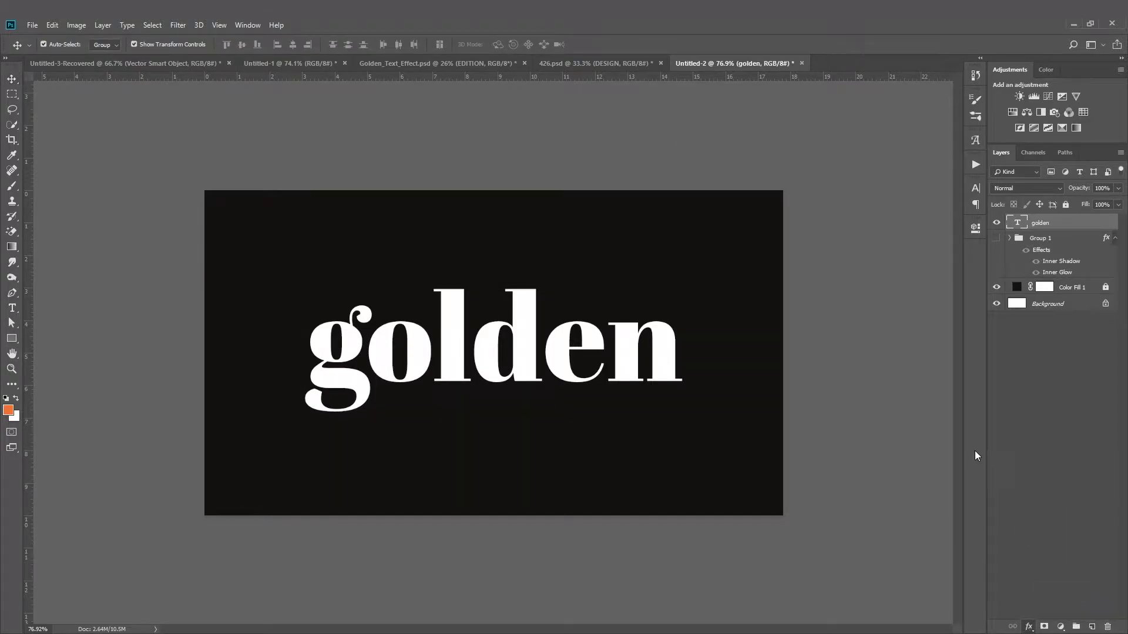
left_click(879, 418)
left_click(807, 347)
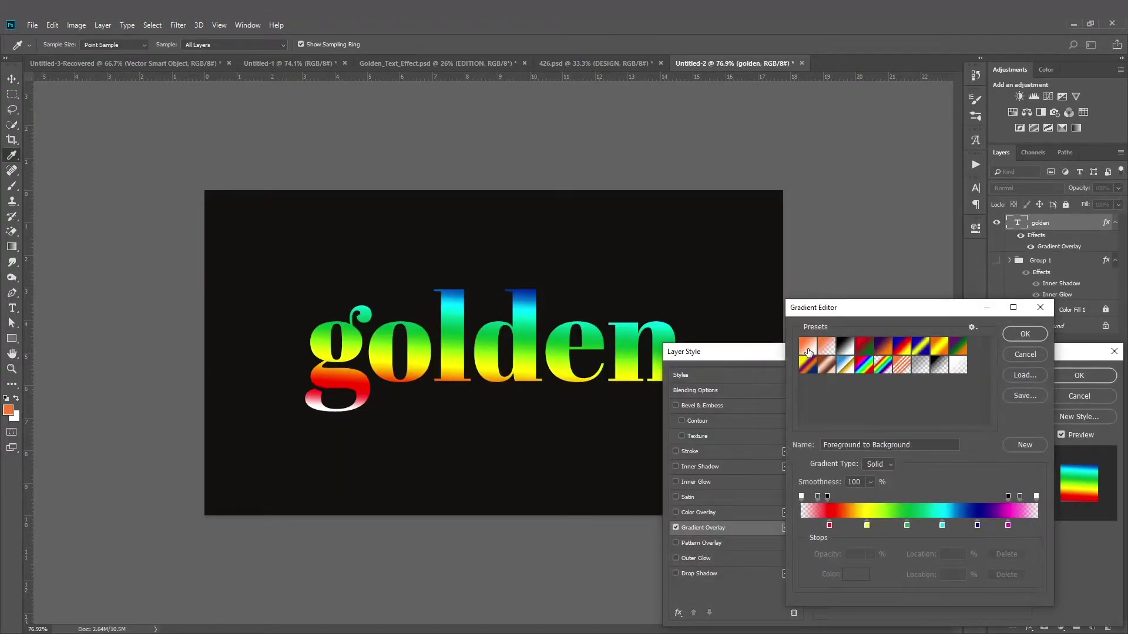
Set the gradient's starting colour stop to muted gold #c89e1f
left_click(801, 524)
double_click(802, 525)
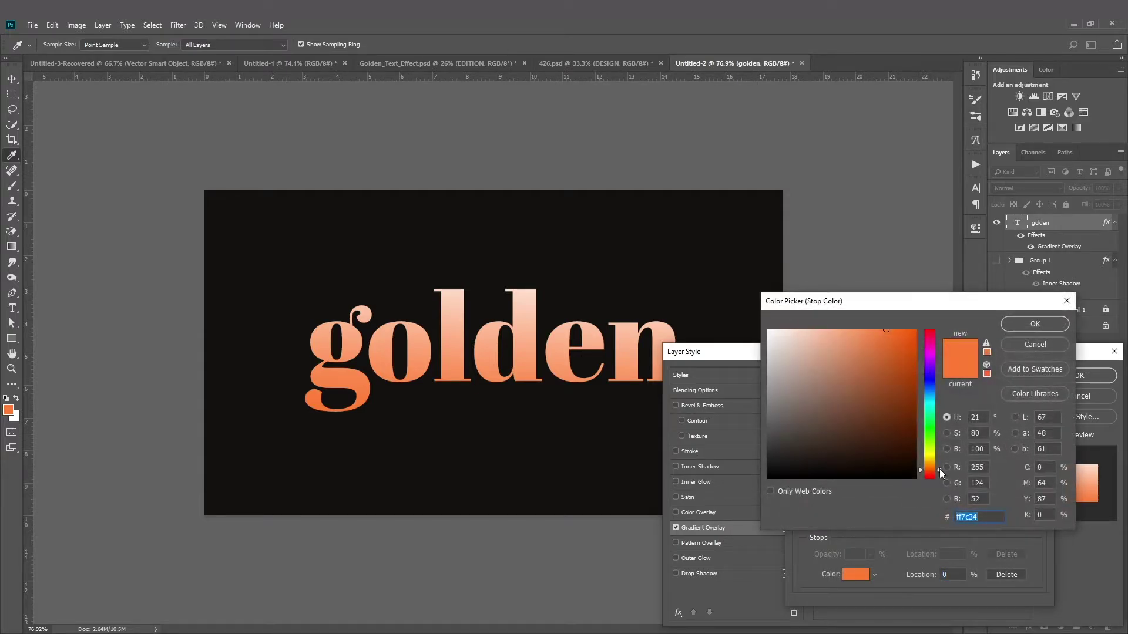
type("625811")
left_click(926, 460)
left_click_drag(911, 435, 887, 374)
left_click_drag(935, 475, 933, 460)
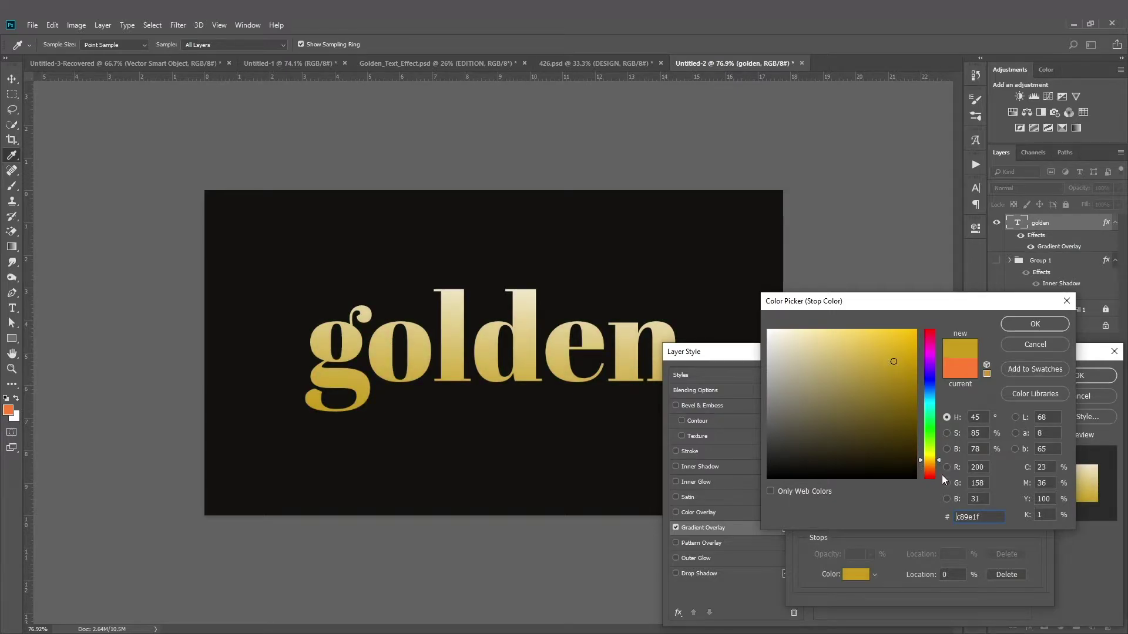
key("Return")
Add a colour stop at 54% of the gradient and colour it #ffc000
left_click(927, 524)
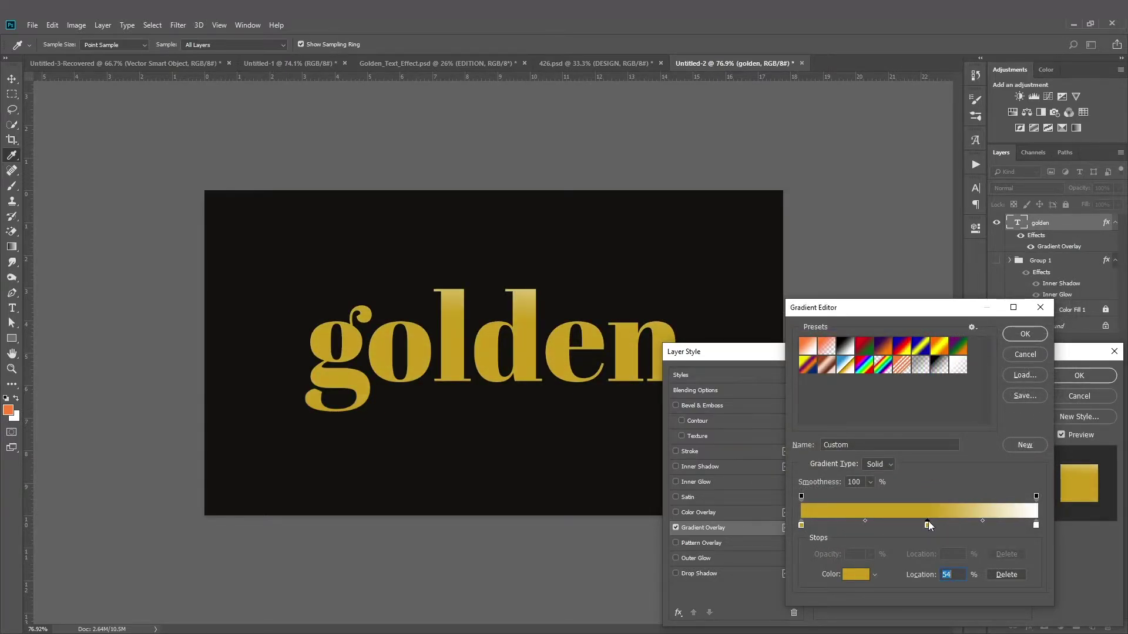
double_click(928, 525)
key("ctrl+v")
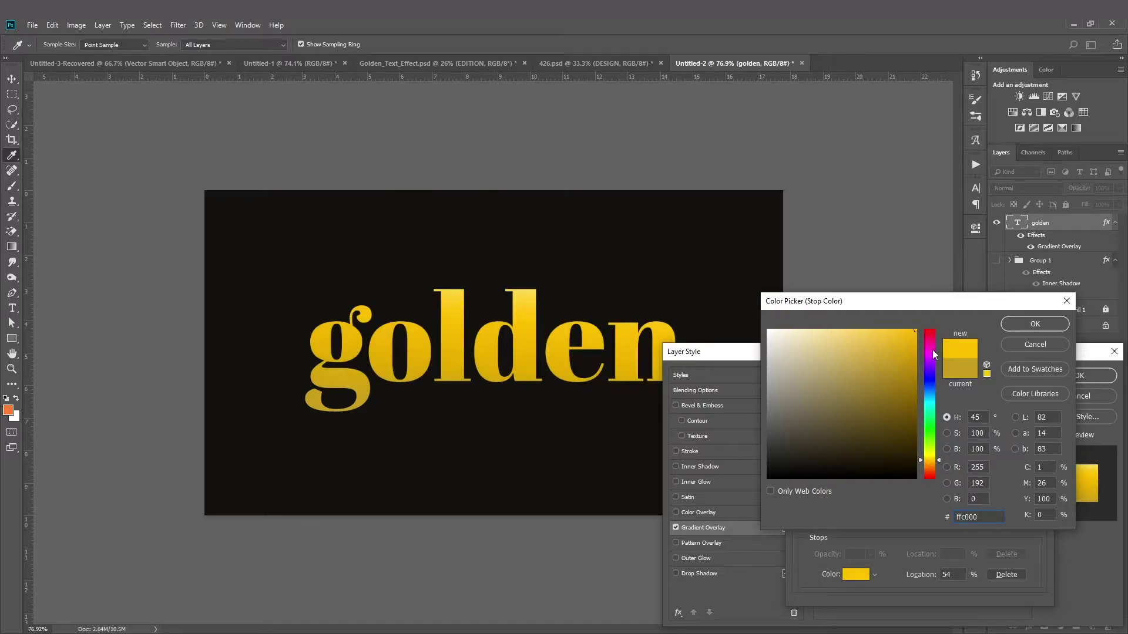
key("Return")
Set the gradient's end colour stop to yellow #f6ff00, accept the gradient and reposition it slightly upward on the lettering
double_click(1037, 524)
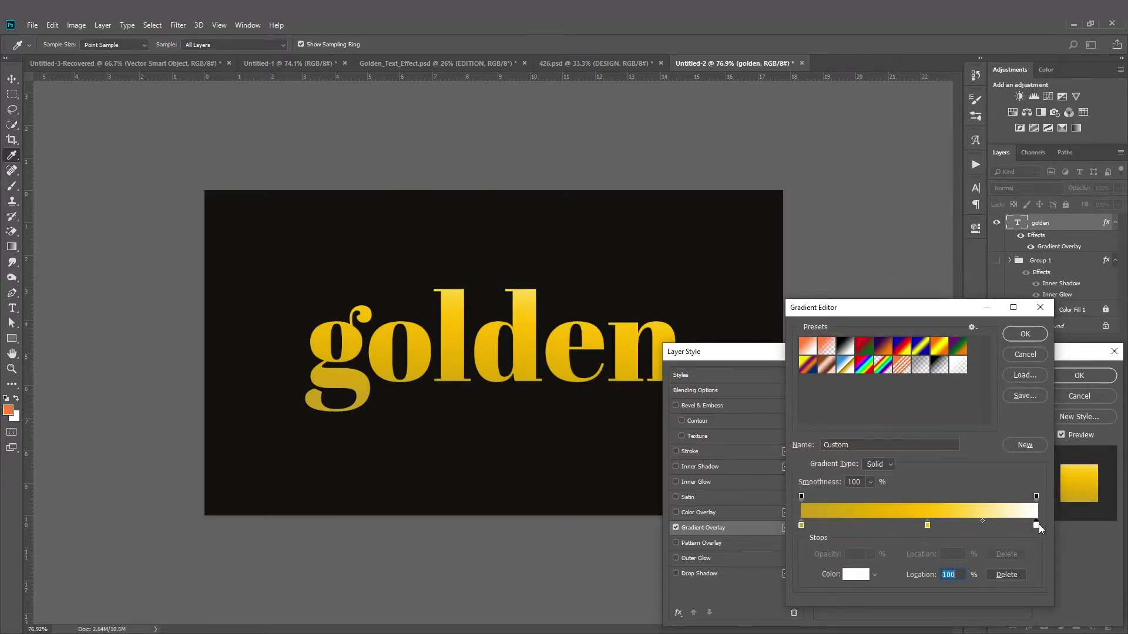
left_click(932, 457)
key("ctrl+v")
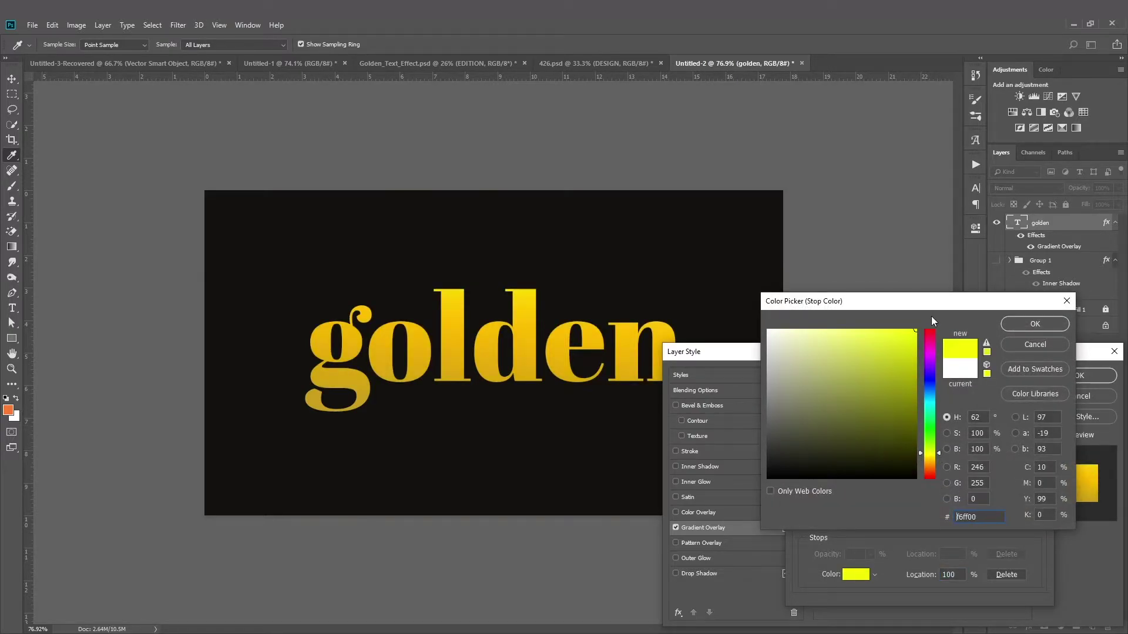
key("Return")
key("Return")
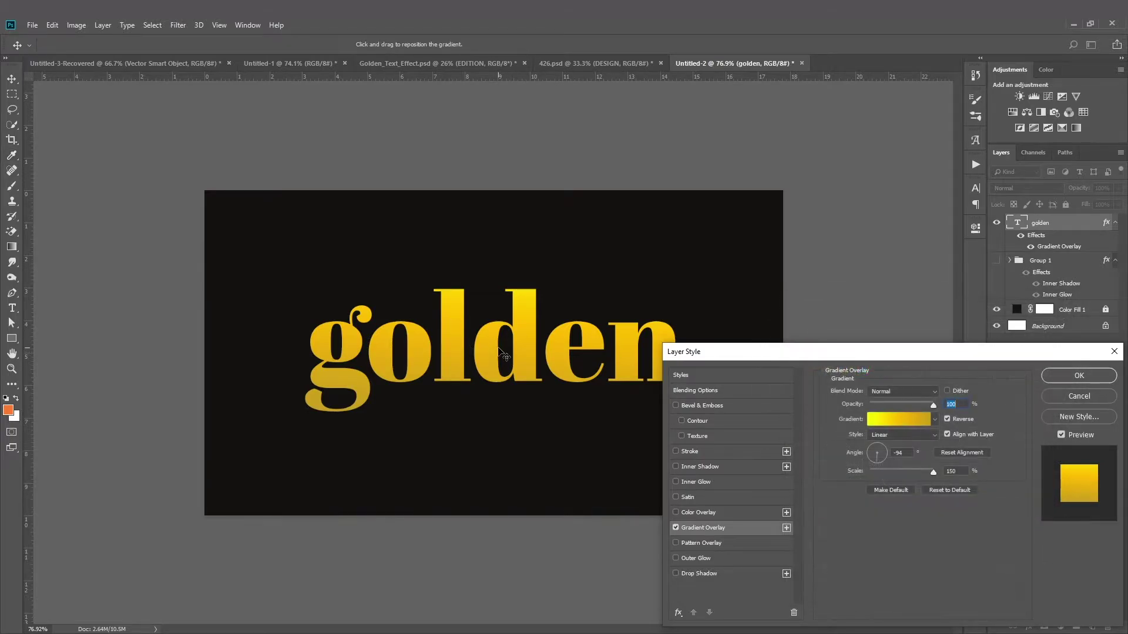
left_click_drag(493, 376, 492, 351)
left_click(676, 466)
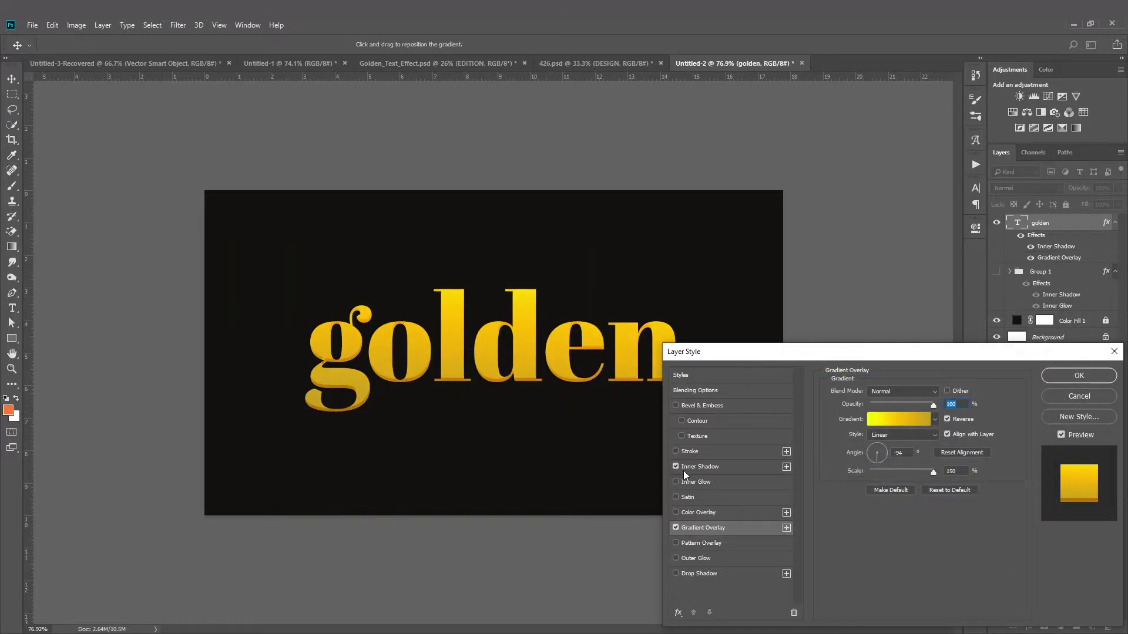
left_click(704, 467)
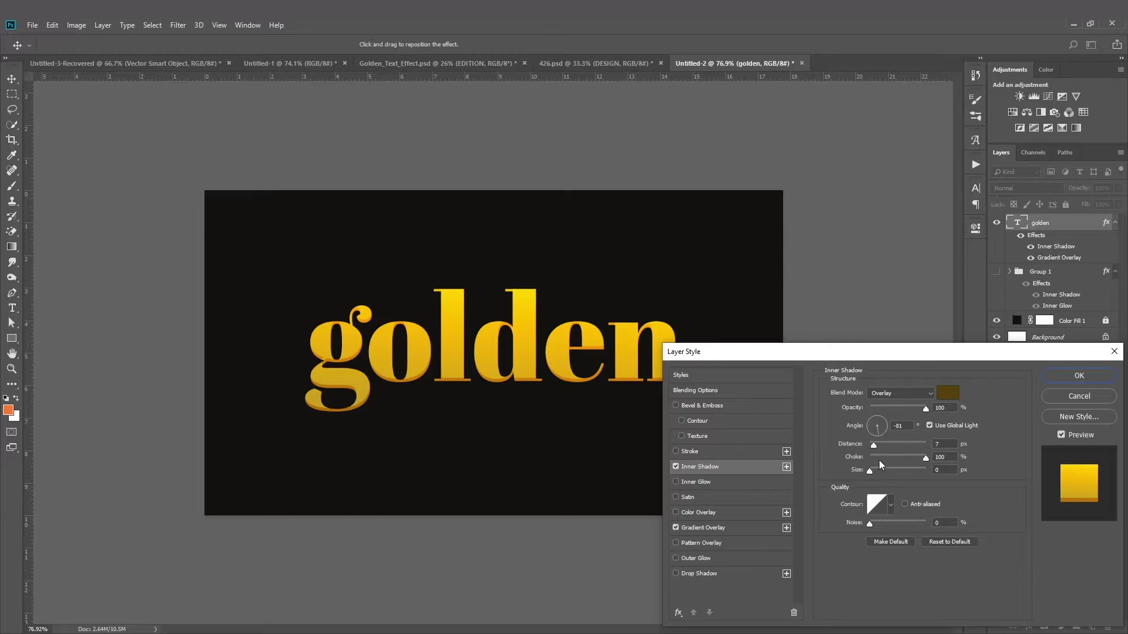
left_click_drag(870, 470, 872, 470)
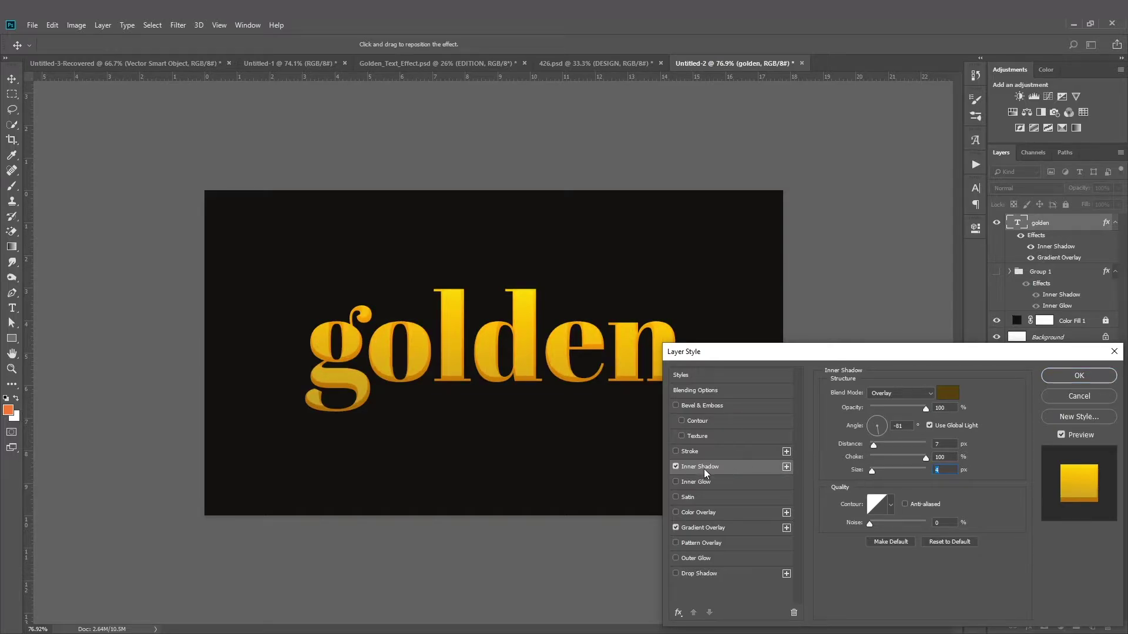
left_click(676, 466)
Add a Satin effect at 100% opacity and 35 px size to the text, plus an Inner Glow 6 px in size
left_click(678, 497)
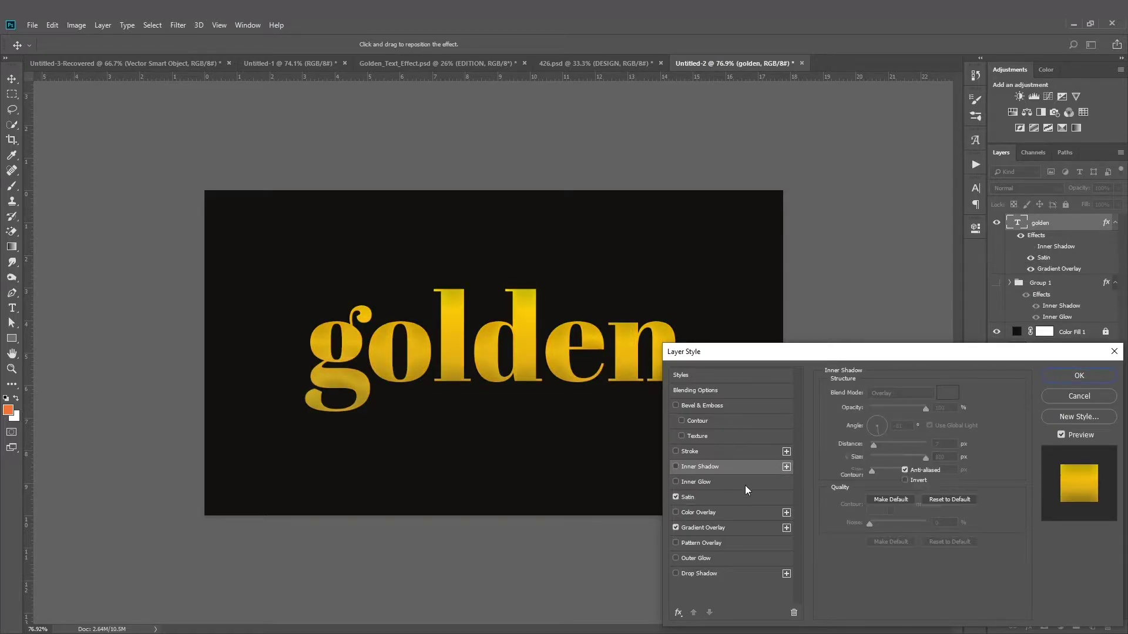
left_click_drag(884, 463, 882, 463)
left_click_drag(908, 409, 928, 409)
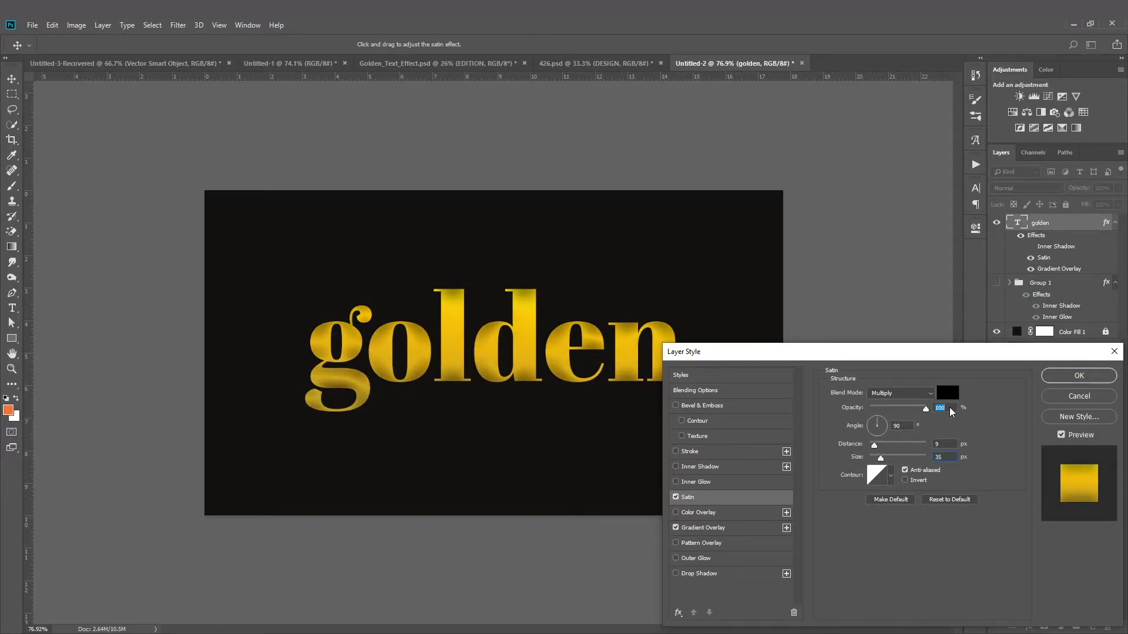
left_click(696, 482)
left_click_drag(871, 505, 874, 505)
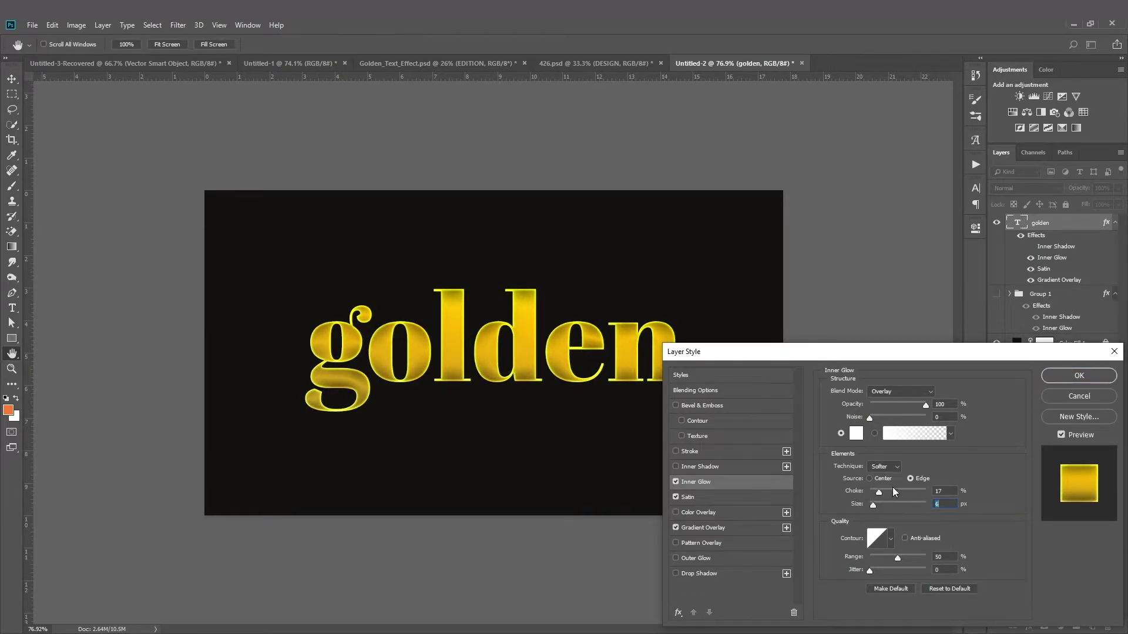
Enable Pattern Overlay on the text and set the Gradient Overlay's blend mode to Multiply
left_click(696, 541)
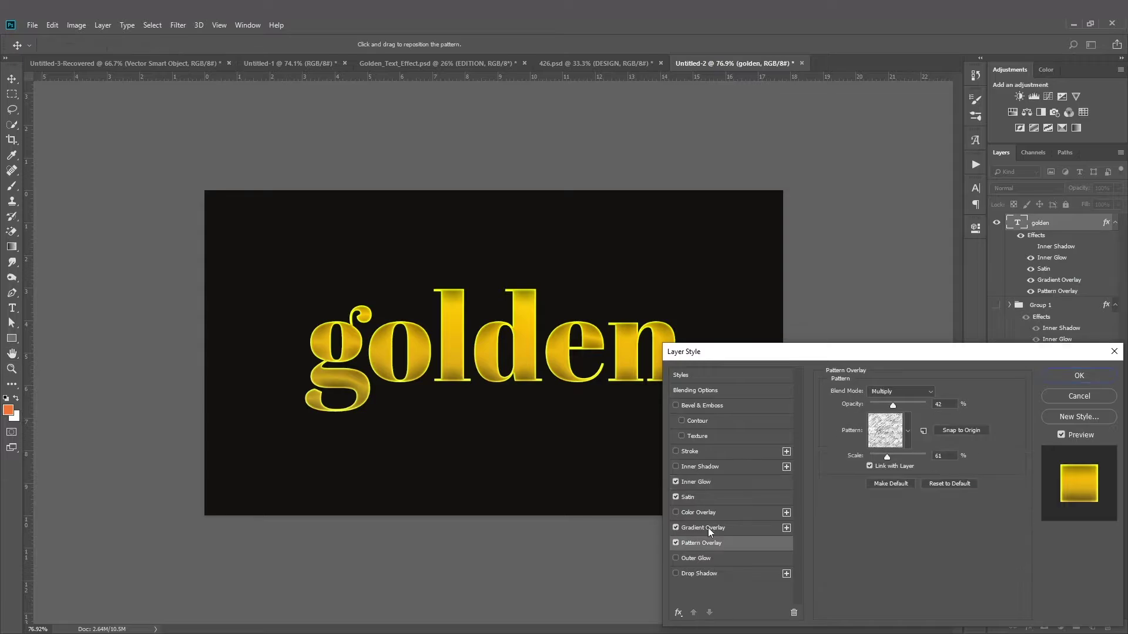
left_click(705, 527)
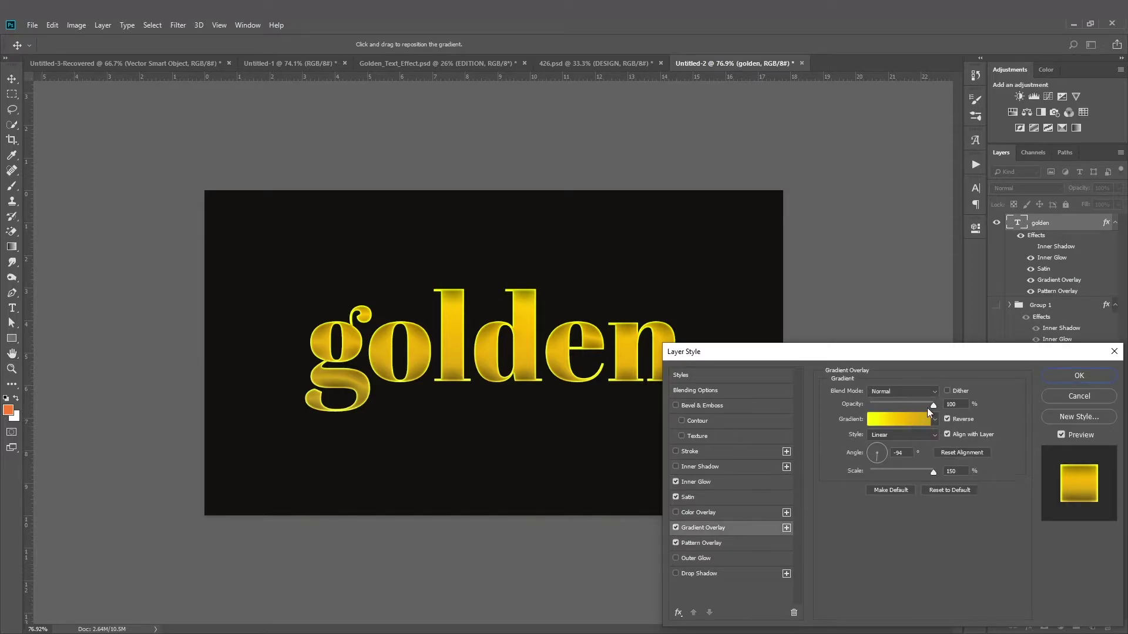
left_click(887, 392)
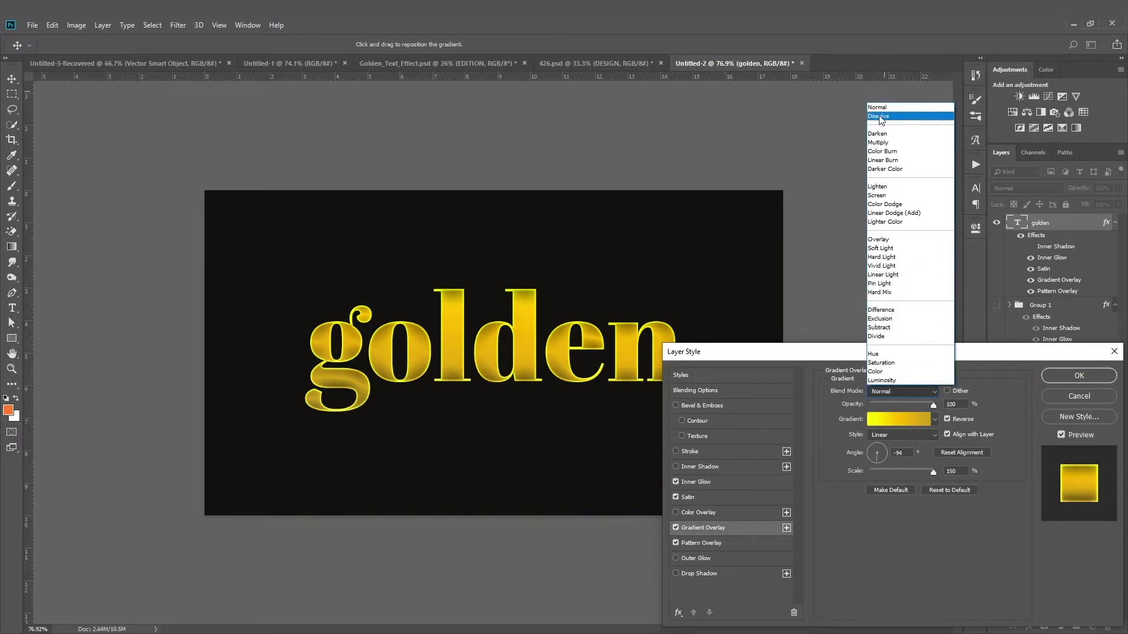
left_click(876, 147)
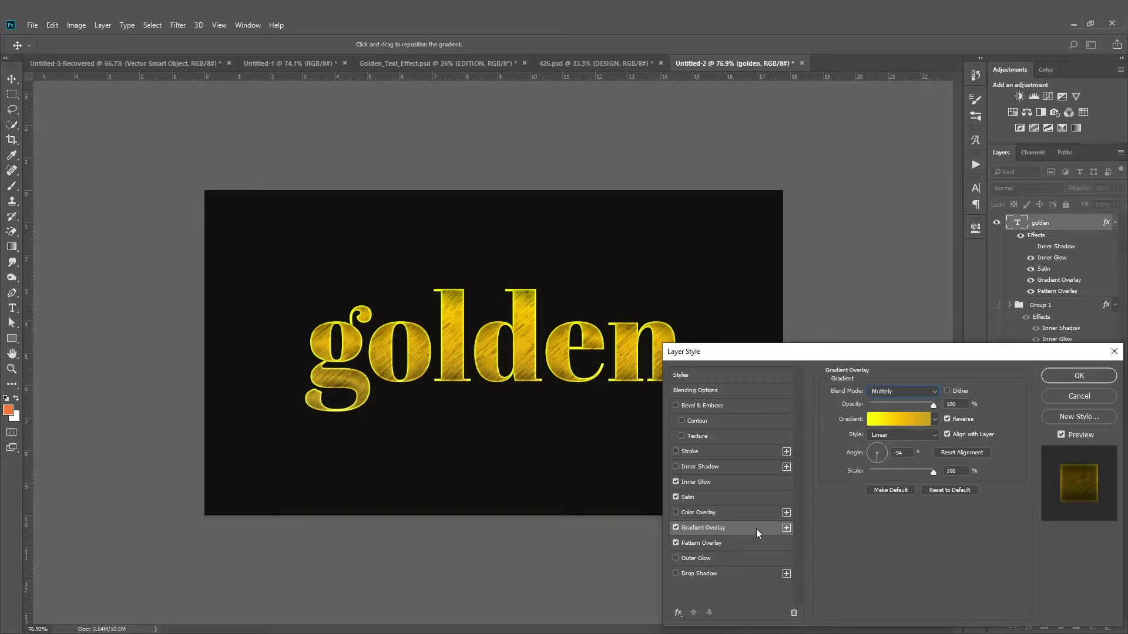
Try several preset patterns for the Pattern Overlay, from grey textures and the ornamental tile to the black-and-white designs
left_click(717, 544)
left_click(905, 434)
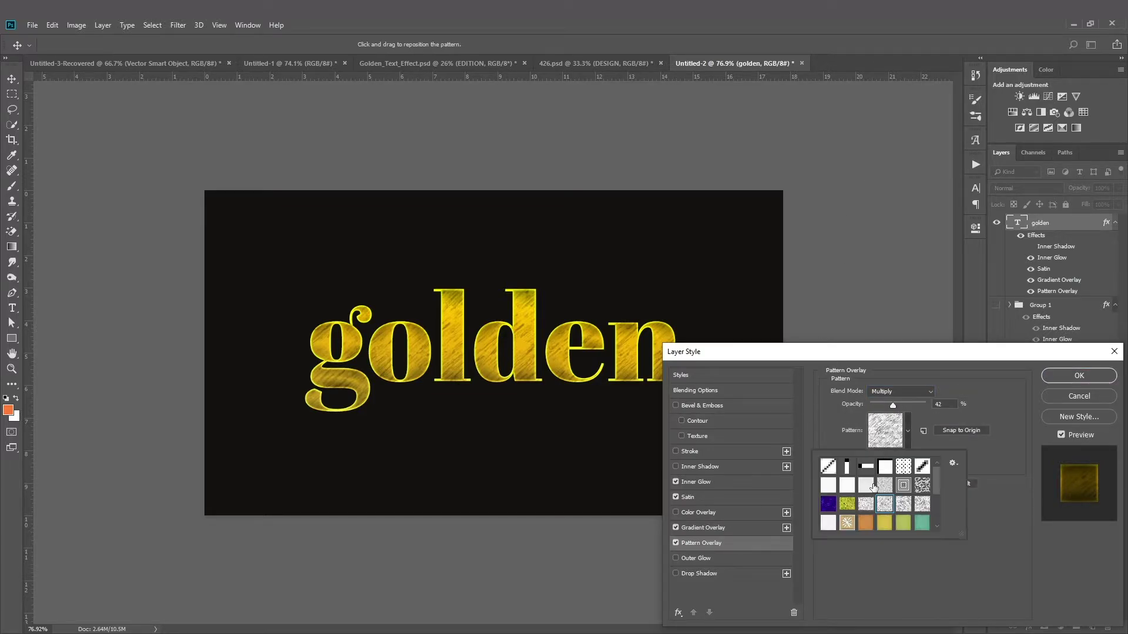
left_click(885, 504)
left_click(863, 491)
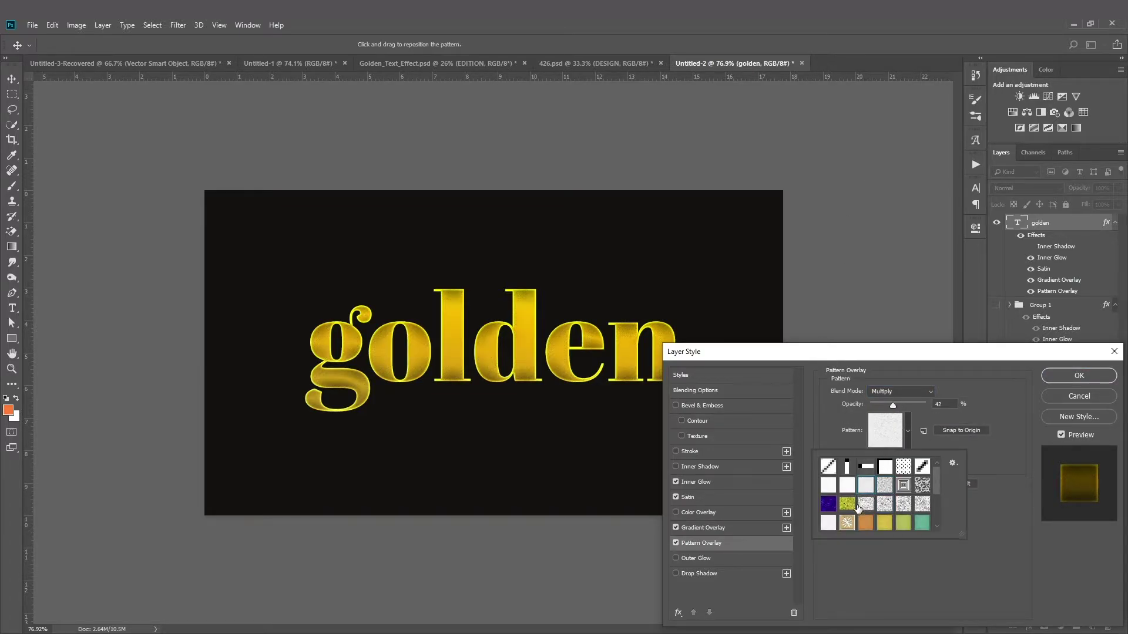
left_click(861, 506)
scroll(858, 505, "down", 1)
left_click(853, 495)
left_click(865, 495)
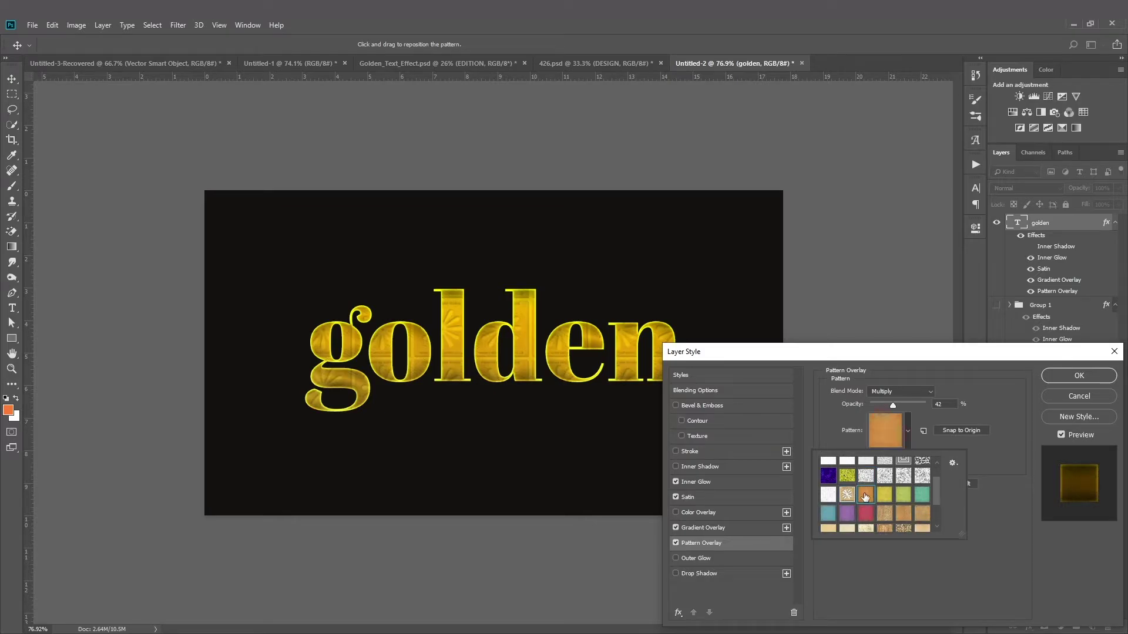
left_click(853, 497)
left_click(826, 496)
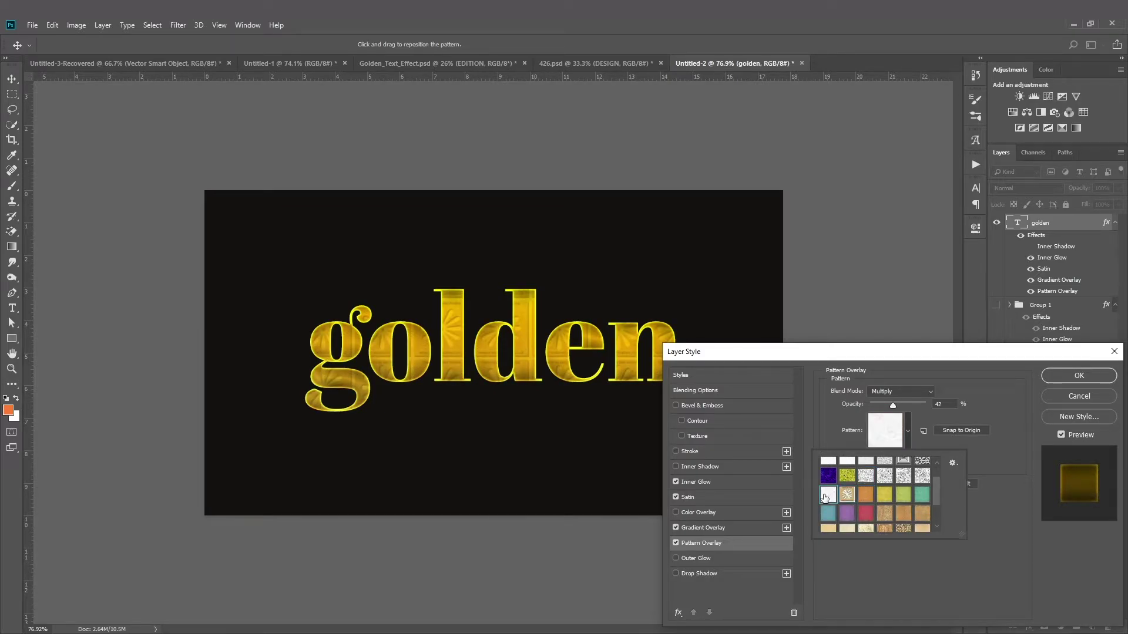
scroll(825, 495, "up", 1)
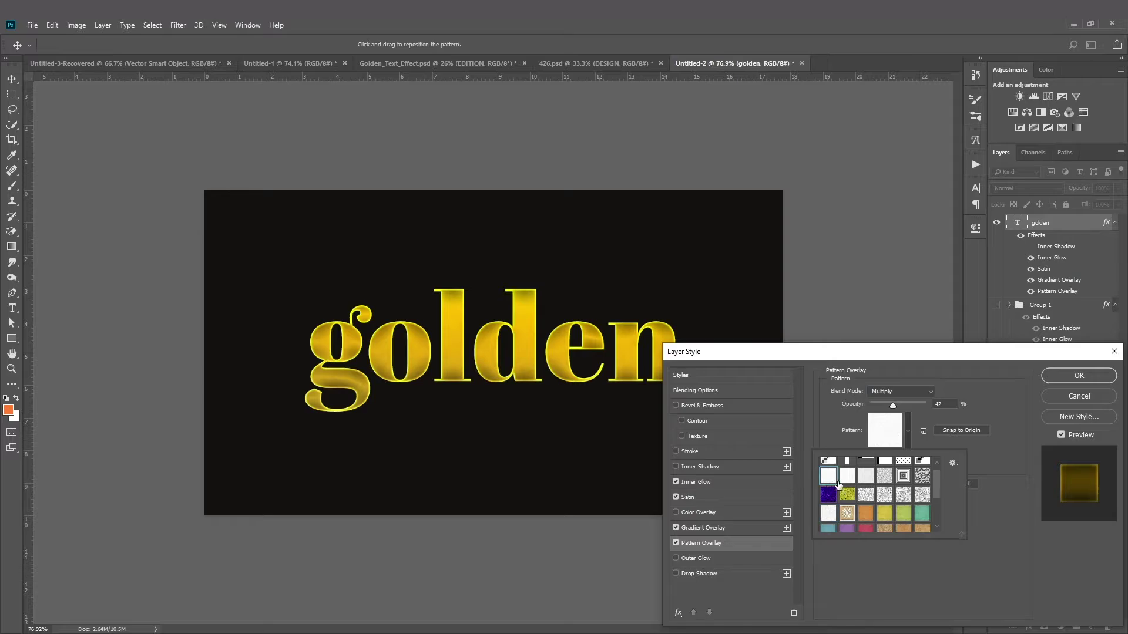
left_click(846, 466)
left_click(828, 465)
left_click(865, 466)
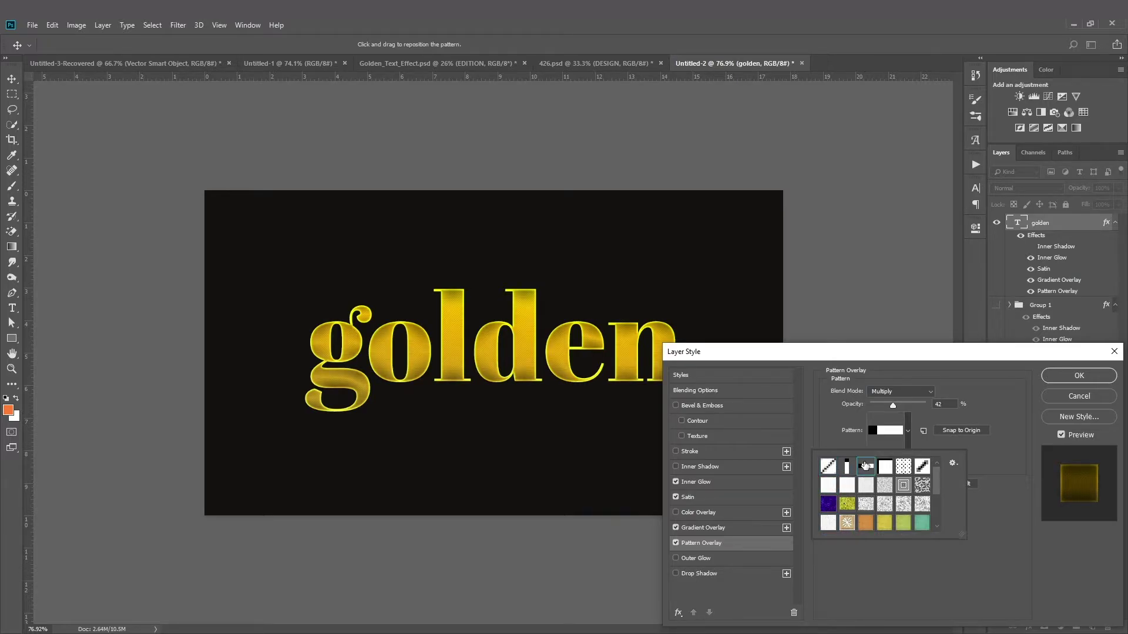
left_click(921, 465)
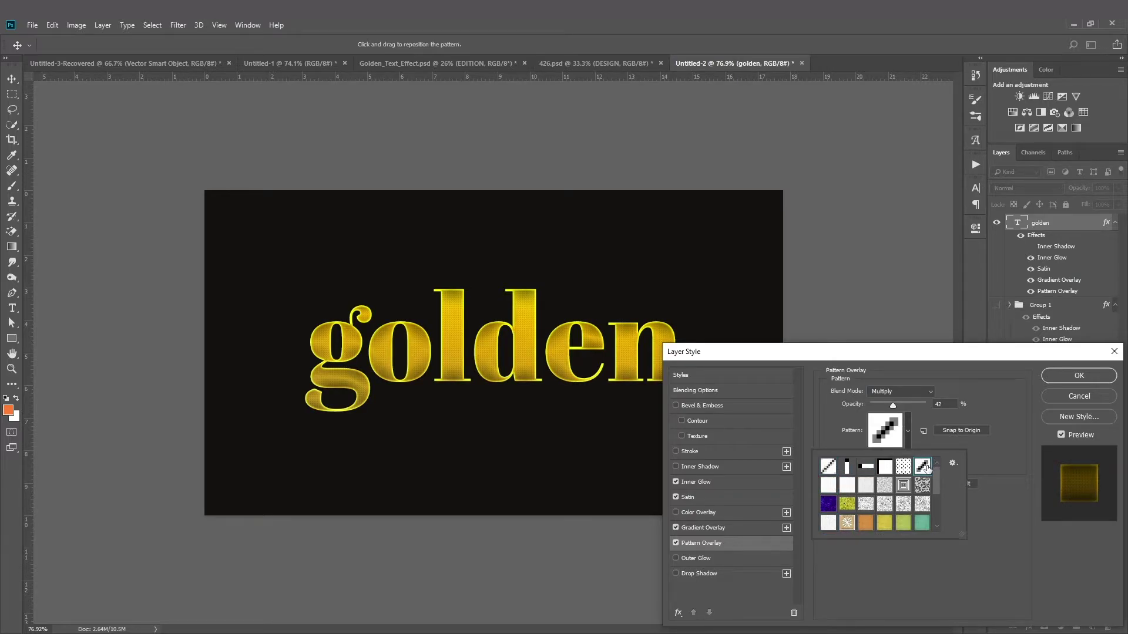
Choose the orange-brown paper texture for the Pattern Overlay, scale it to 129% and adjust its opacity
scroll(923, 470, "down", 2)
left_click(922, 484)
left_click(903, 505)
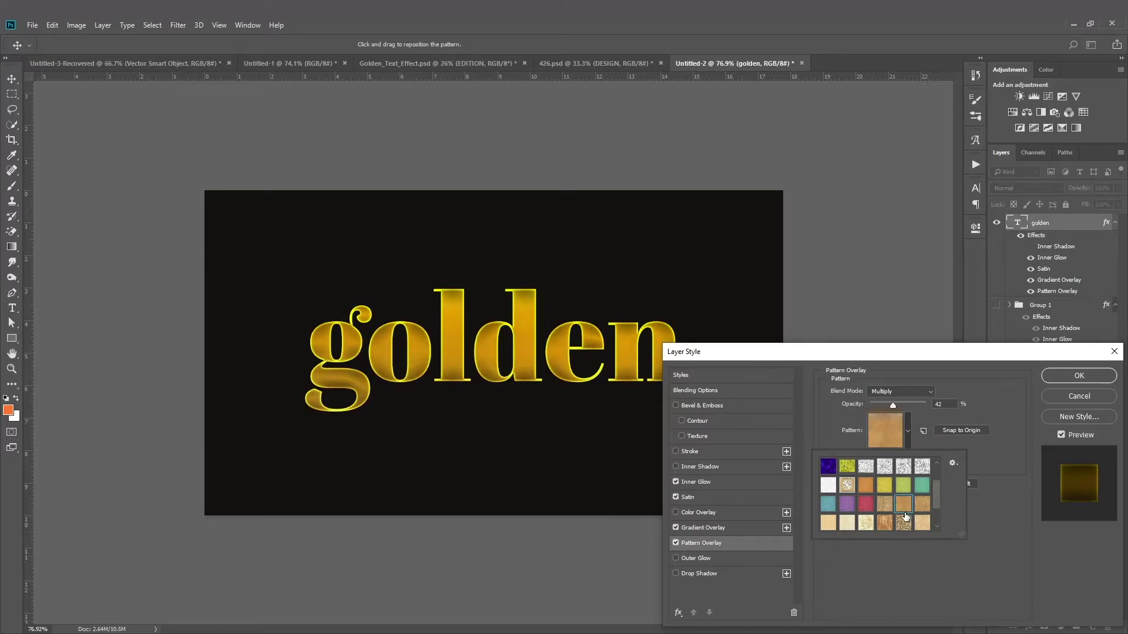
key("Return")
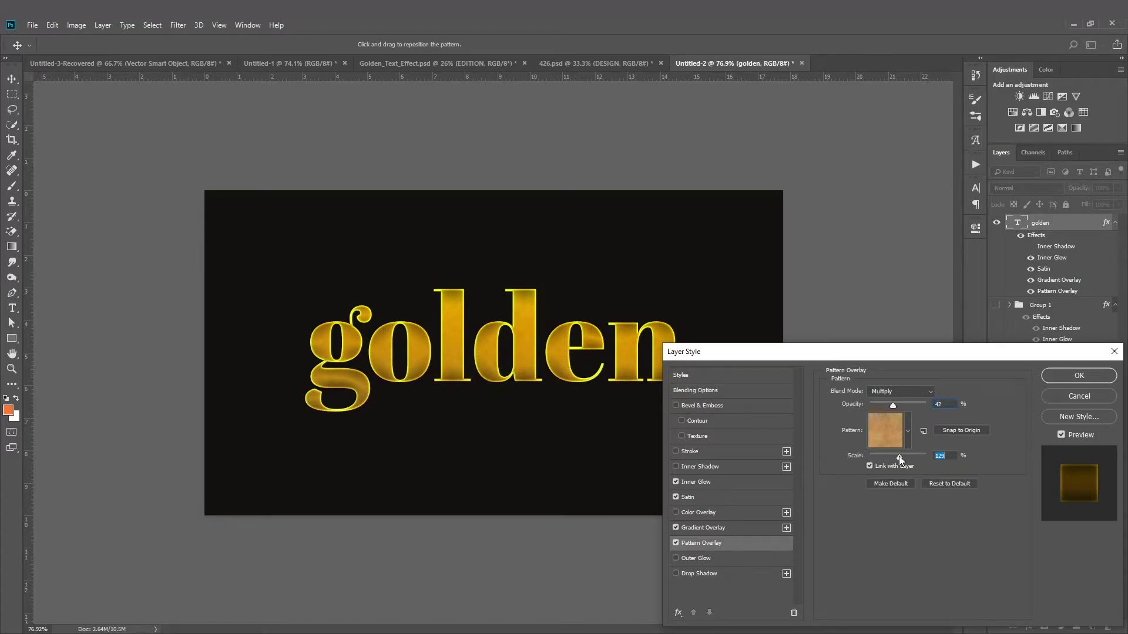
mouse_move(906, 403)
left_mouse_down()
mouse_move(919, 403)
mouse_move(897, 407)
left_mouse_up()
Set the Gradient Overlay's angle to 11° and apply the layer style to the text
left_click(703, 527)
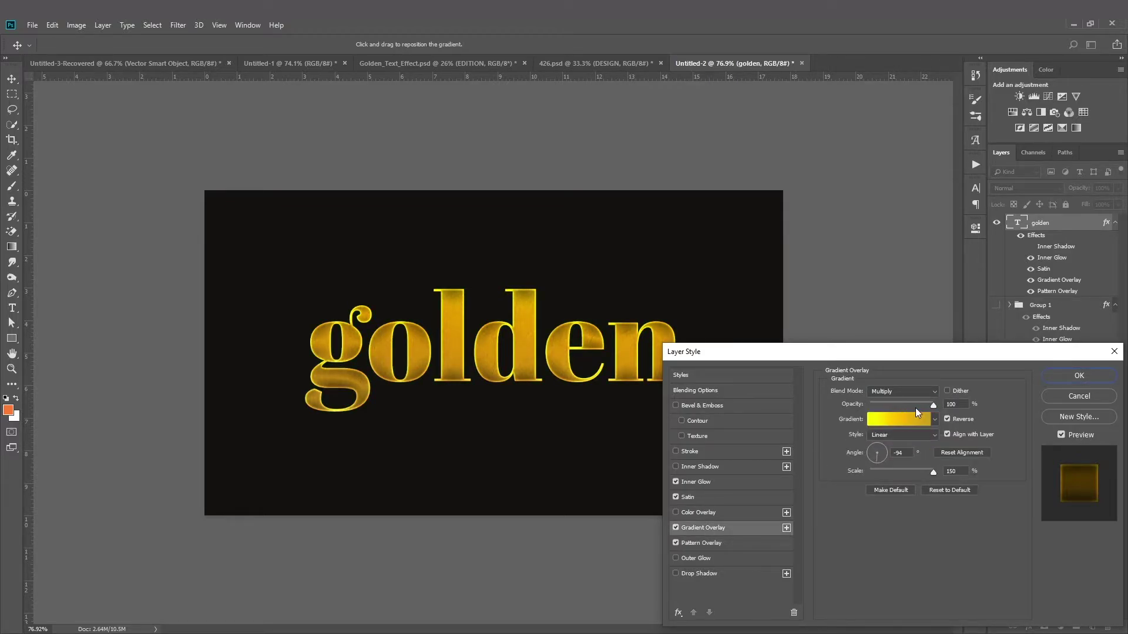
left_click_drag(886, 453, 891, 451)
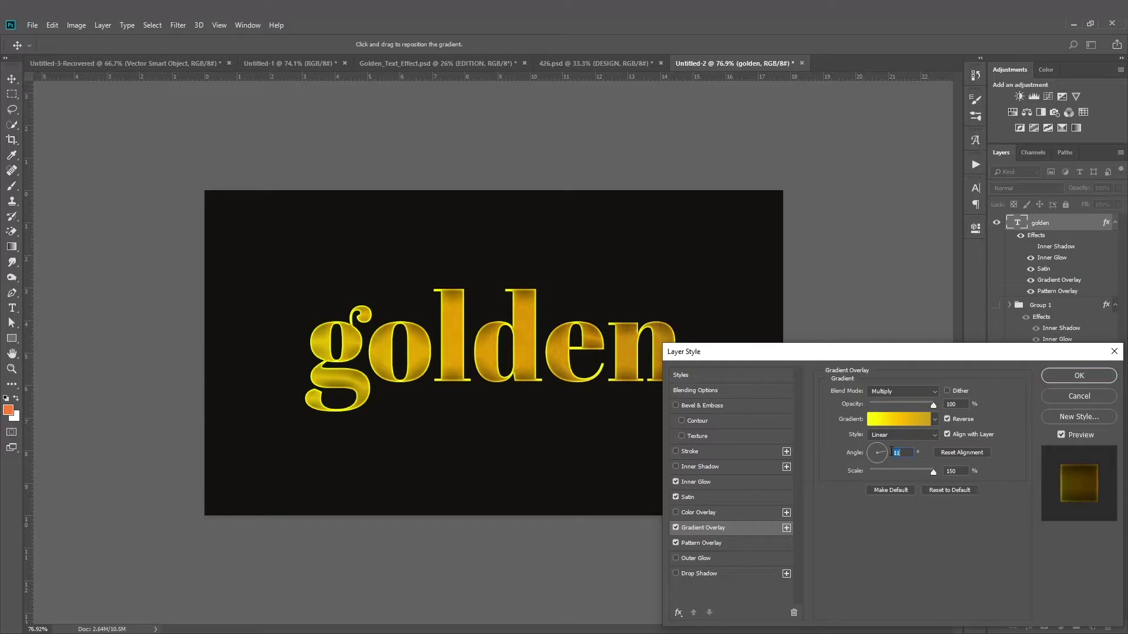
key("Return")
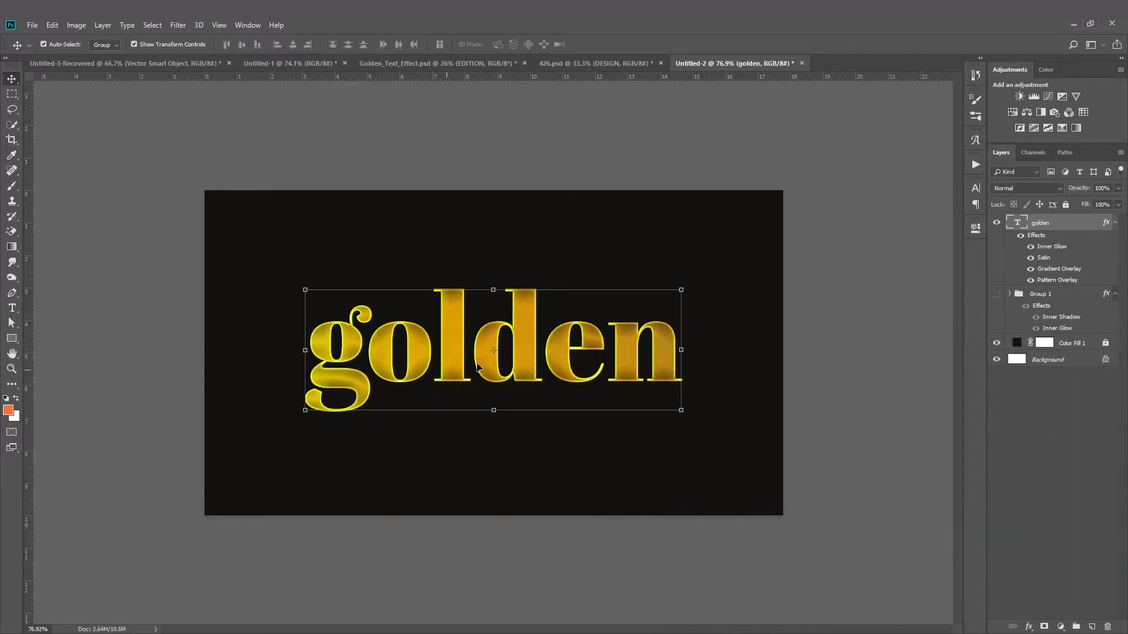
Duplicate the styled "golden" text and offset the copy slightly upward from the original
key("ctrl+j")
scroll(370, 447, "up", 5)
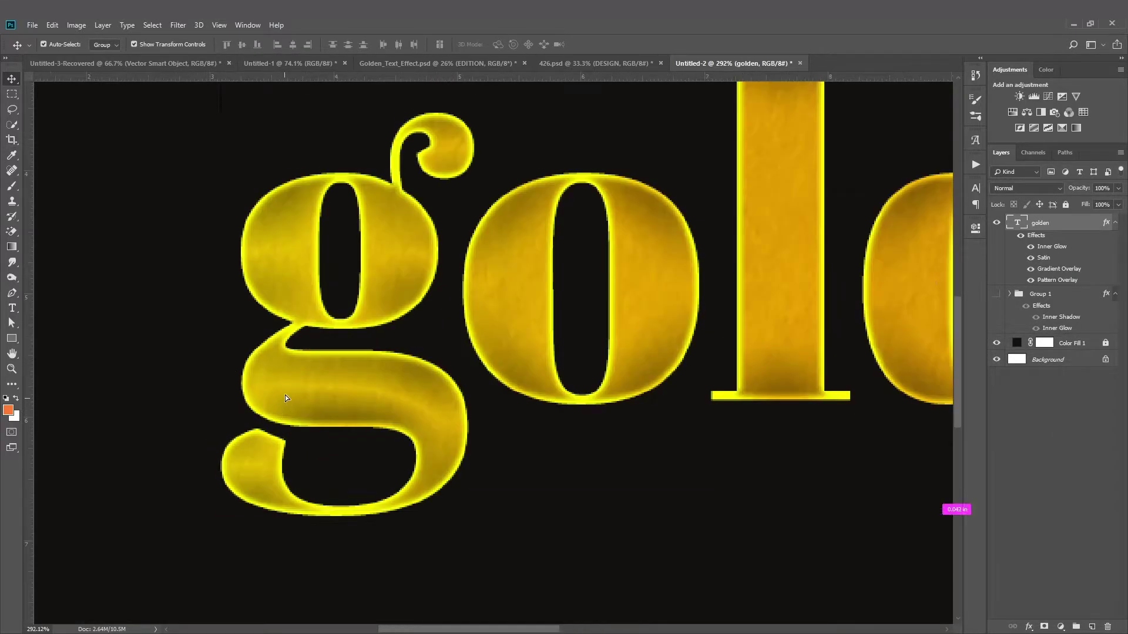
left_click_drag(387, 395, 388, 402)
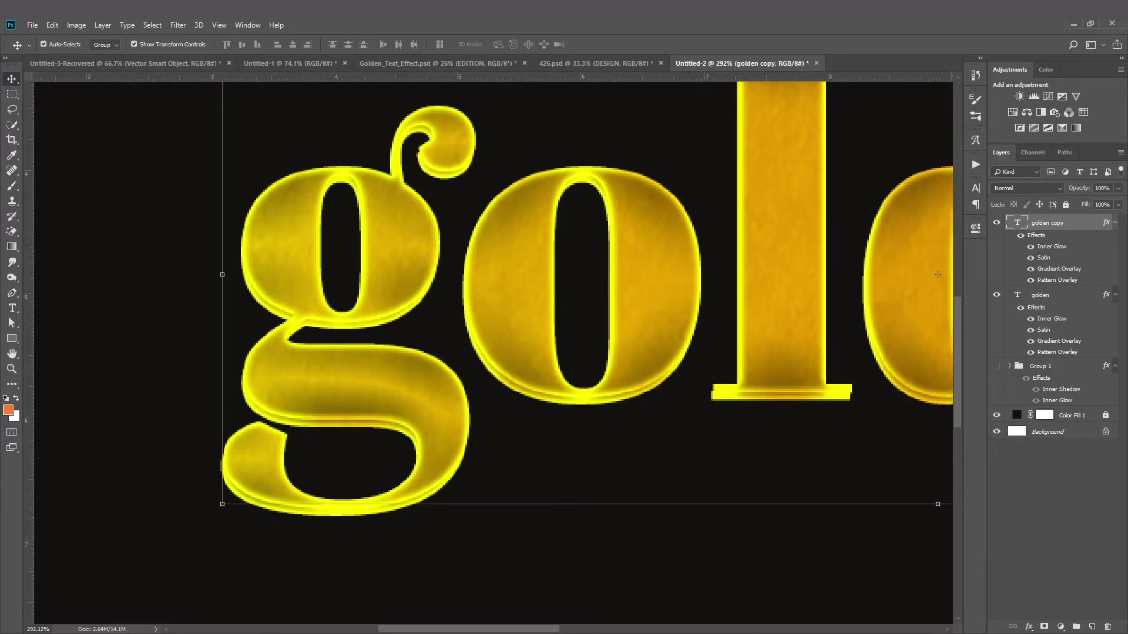
Add a Drop Shadow to the text copy, adjust its strength and apply it
left_click(1030, 630)
left_click(1035, 620)
left_click_drag(907, 407, 917, 408)
key("Return")
Duplicate the shadowed text copy with a slight offset to build up depth, and deselect it
left_click_drag(414, 396, 411, 393)
key("ctrl+0")
left_click(714, 516)
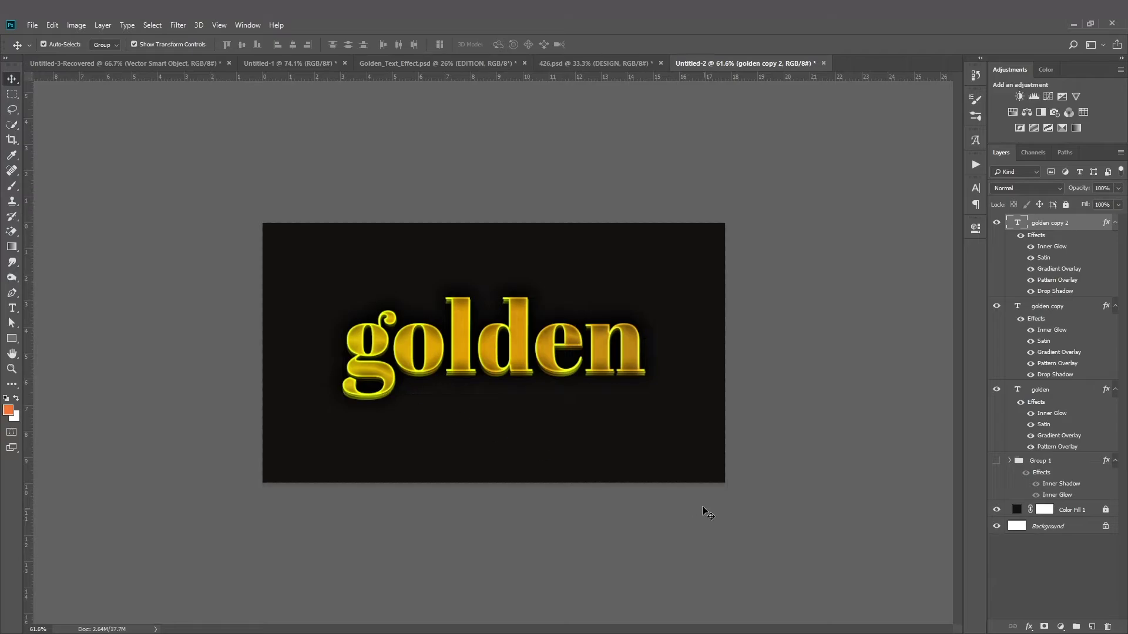
Examine the stacked golden lettering at different magnifications
scroll(479, 365, "down", 2)
scroll(480, 364, "up", 4)
scroll(484, 440, "down", 2)
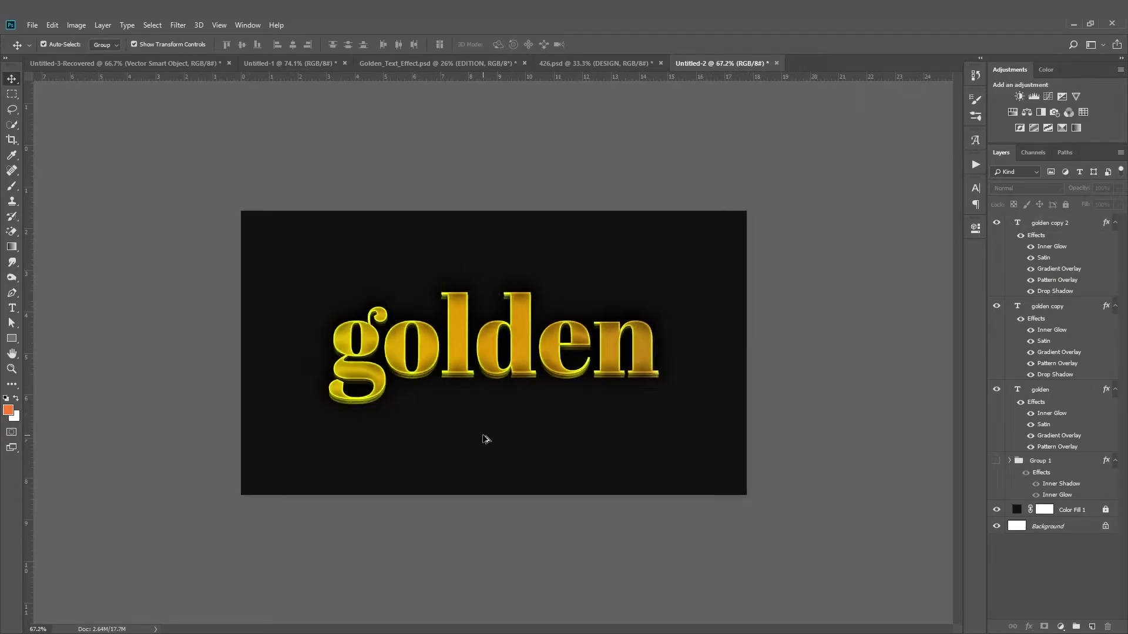
scroll(564, 423, "up", 1)
left_click_drag(709, 473, 684, 325)
left_click(682, 325)
scroll(662, 430, "down", 3)
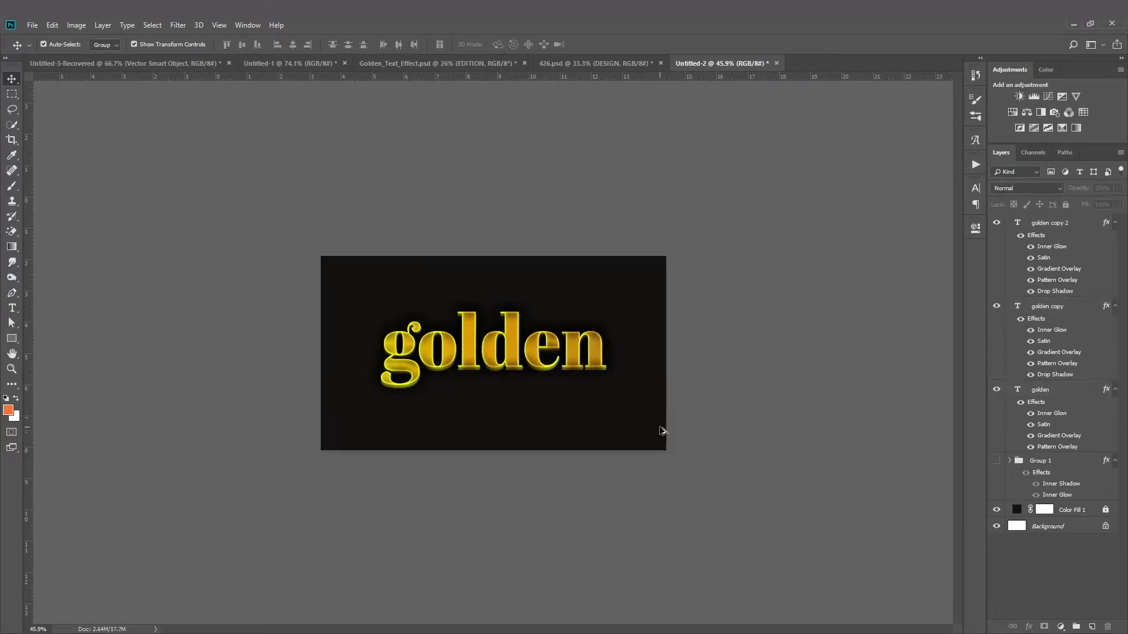
scroll(674, 434, "up", 2)
Select the three stacked "golden" text layers, put them in a group and hide it
left_click_drag(673, 433, 468, 313)
left_click_drag(395, 344, 404, 349)
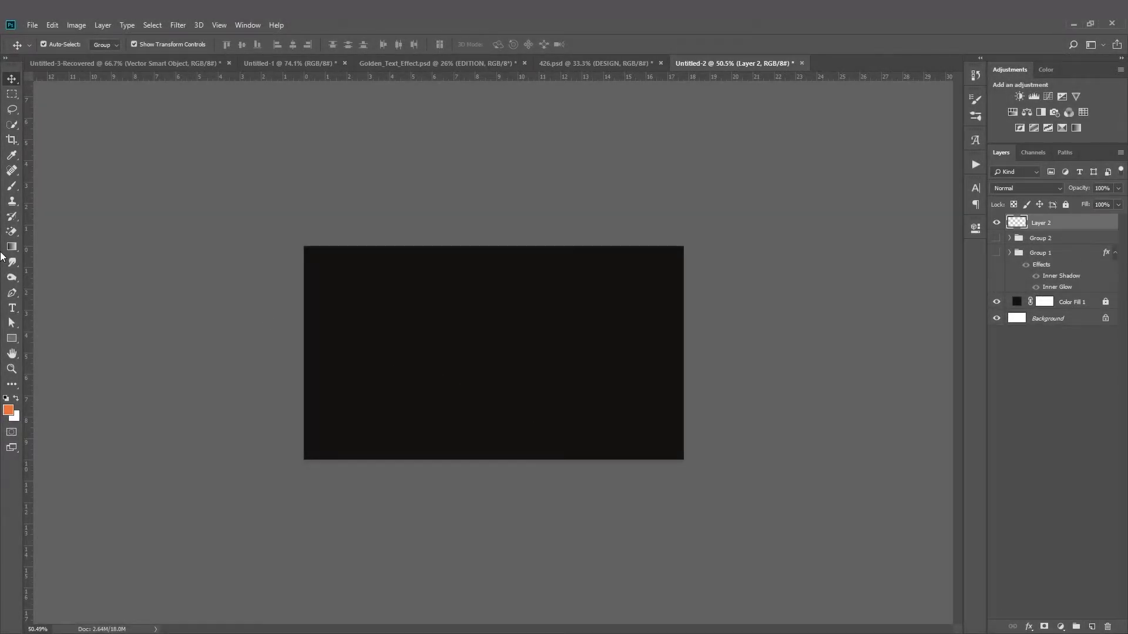
Add a new white text reading "GOLDEN" in the Antique Olive Nord D font on the dark background
left_click(12, 308)
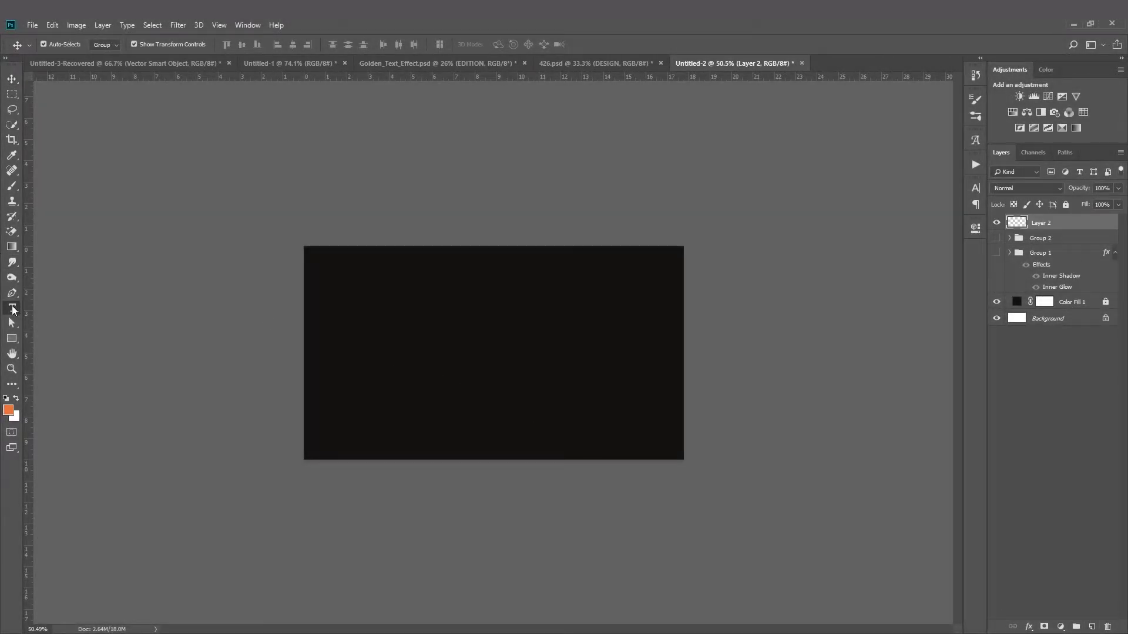
left_click(410, 342)
type("golden")
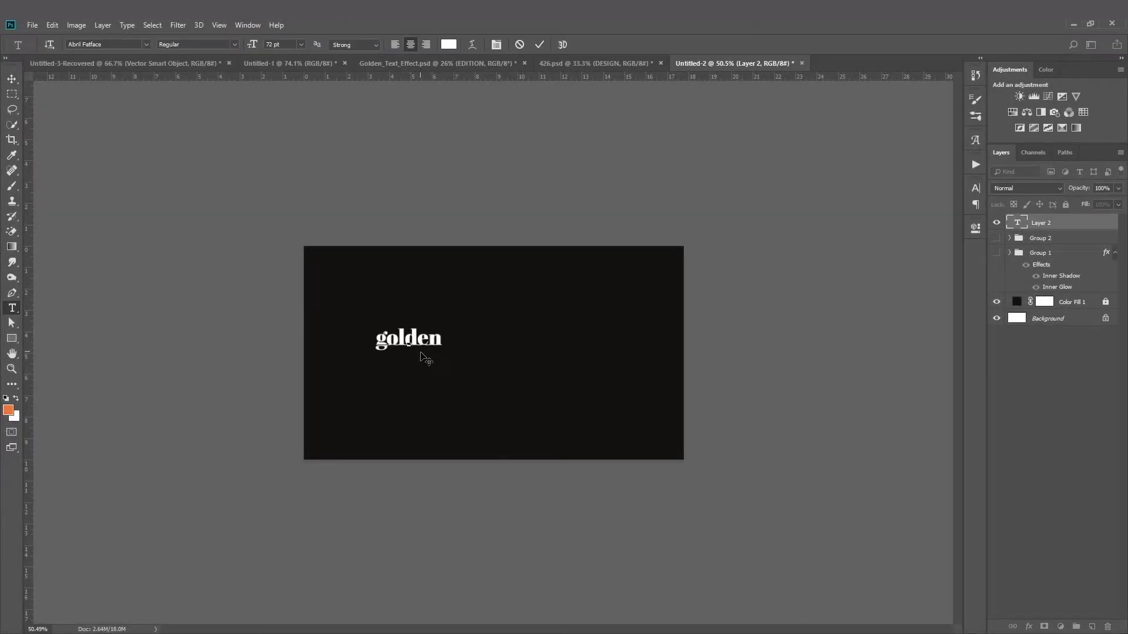
key("ctrl+a")
left_click(145, 44)
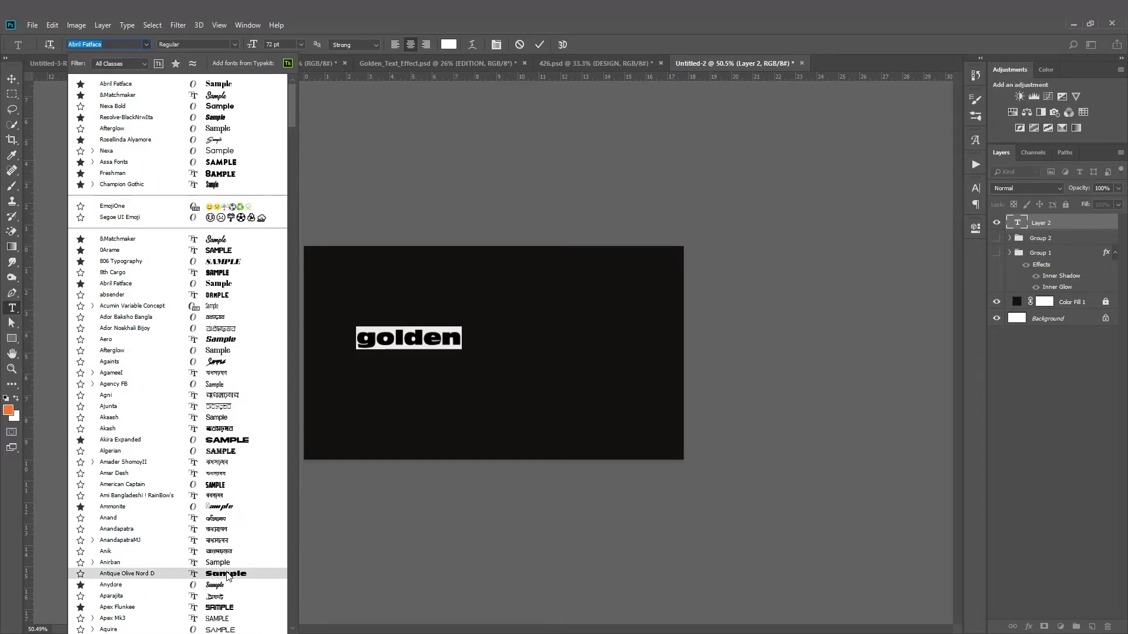
left_click(228, 576)
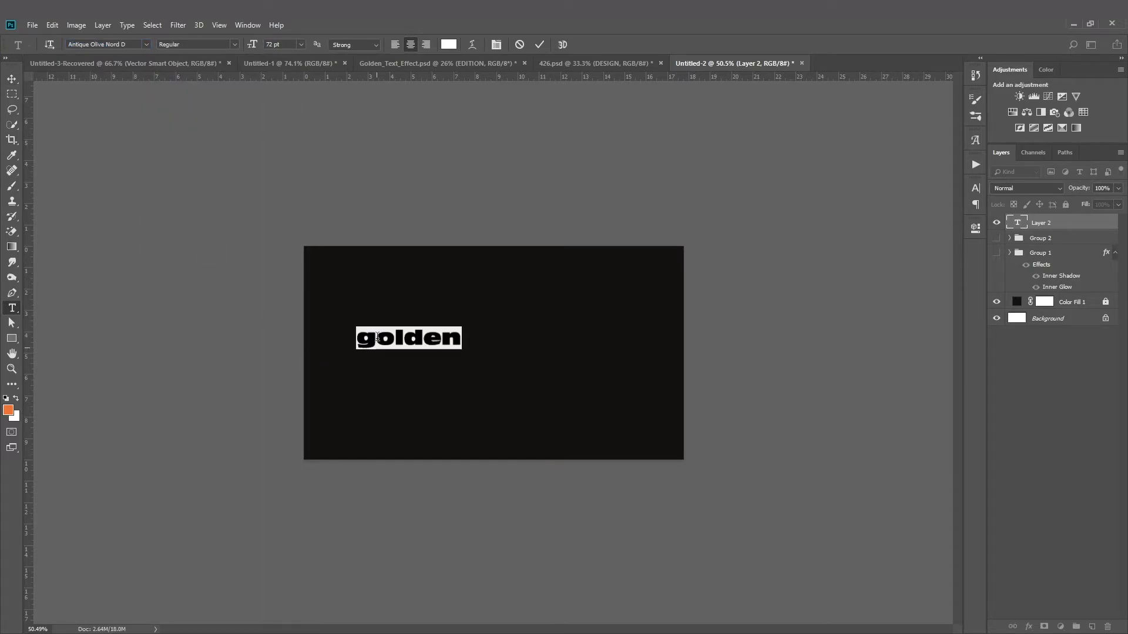
type("GOLDEN")
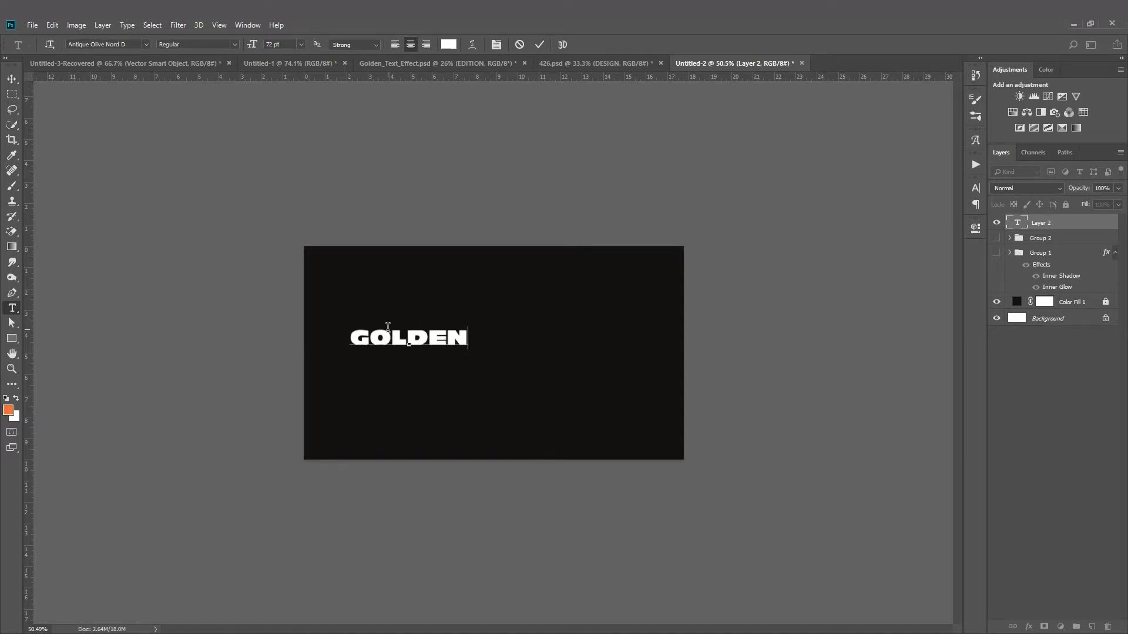
Scale the "GOLDEN" text up to about two-thirds of the canvas width and centre it on the canvas
left_click(12, 78)
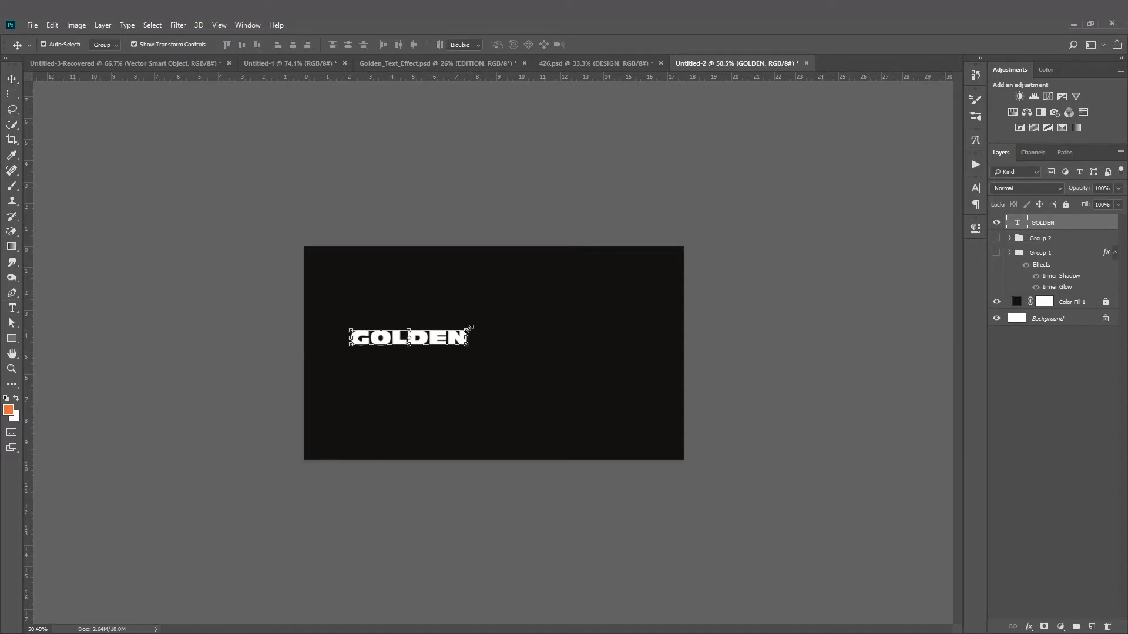
key("ctrl+t")
left_click_drag(520, 312, 577, 354)
left_click(531, 44)
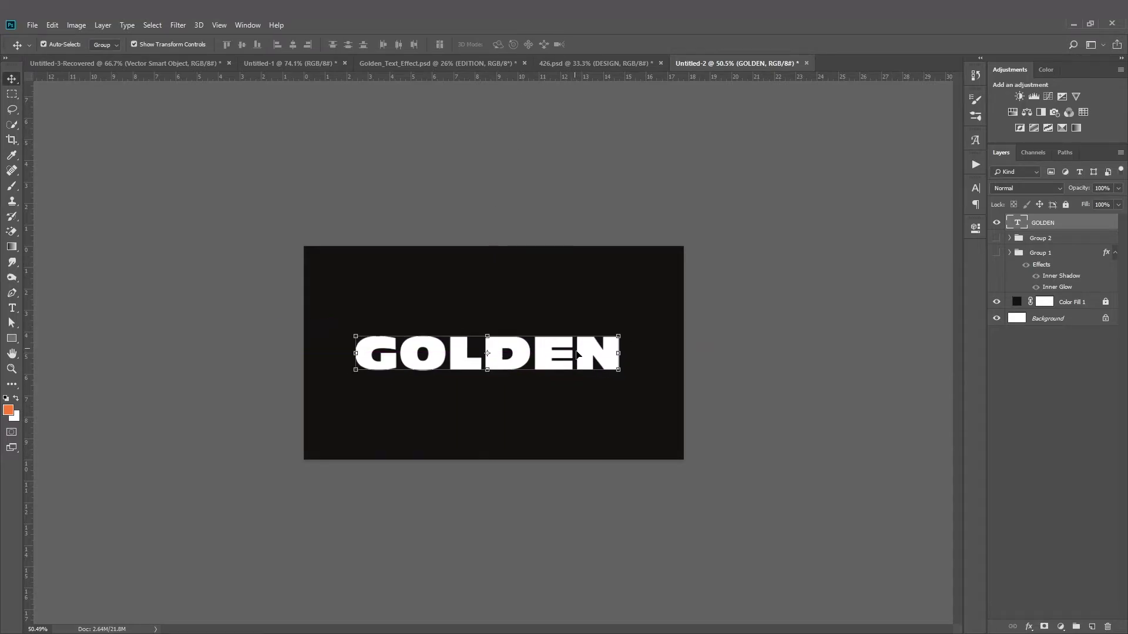
Give the "GOLDEN" text a yellow-to-gold Gradient Overlay and a Chisel Hard Bevel & Emboss in Inner Bevel style at 35 px
left_click(1026, 627)
left_click(1045, 588)
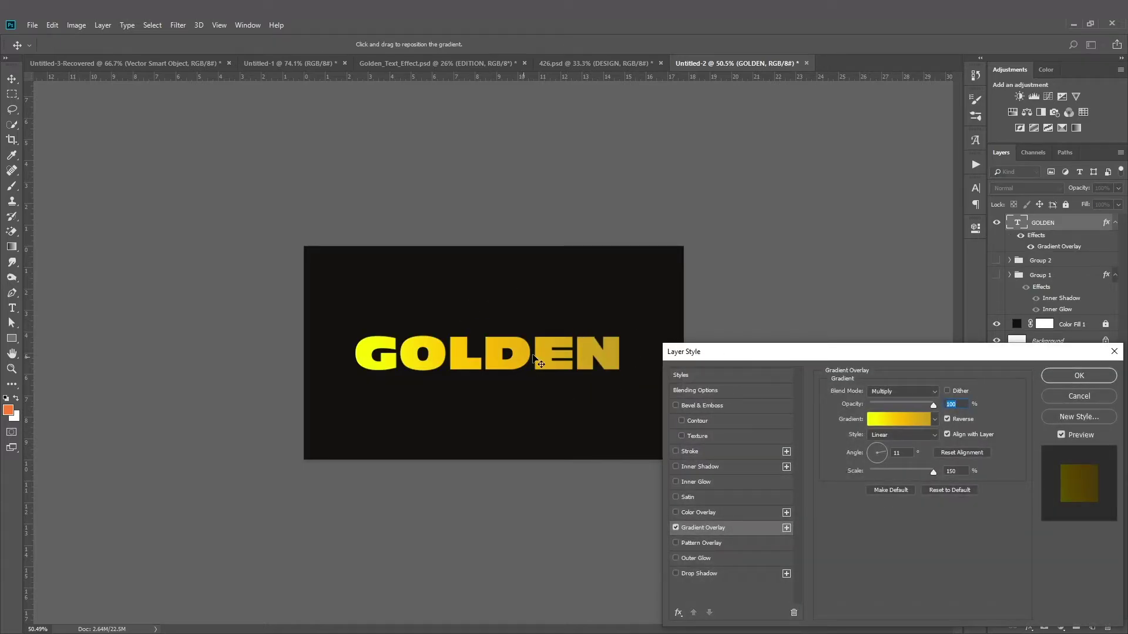
left_click(688, 406)
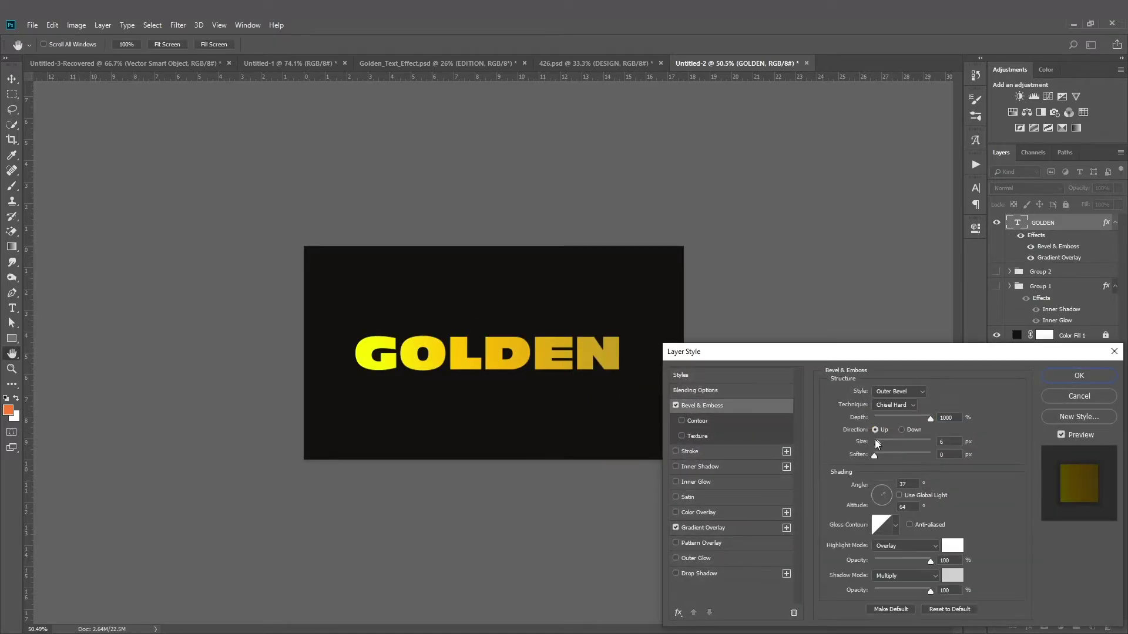
left_click_drag(883, 442, 886, 442)
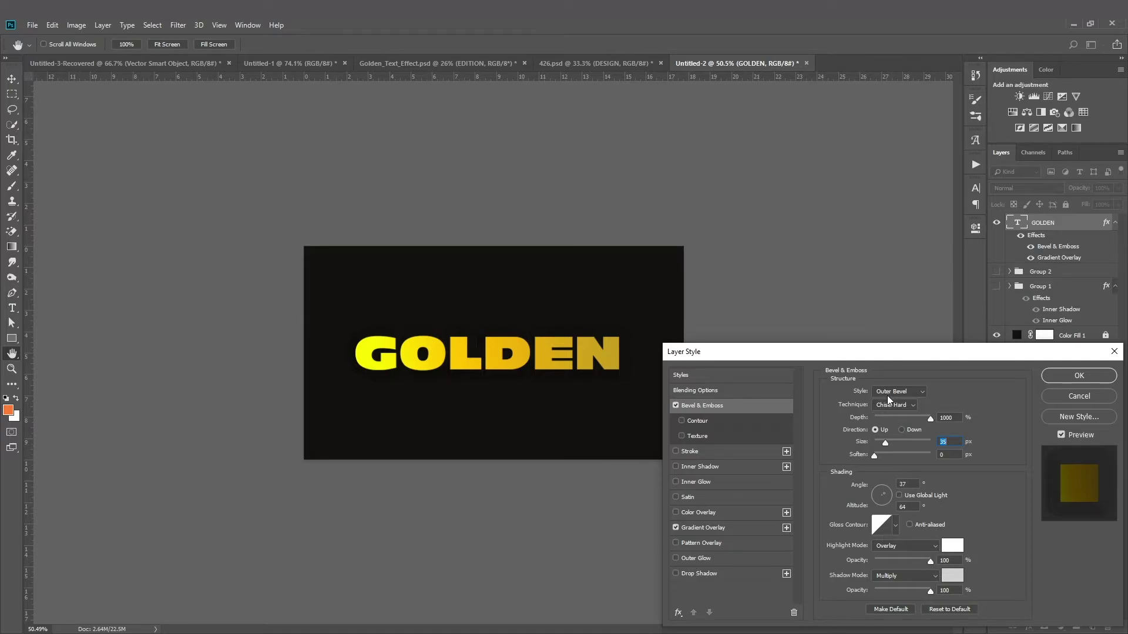
left_click(890, 390)
left_click(891, 413)
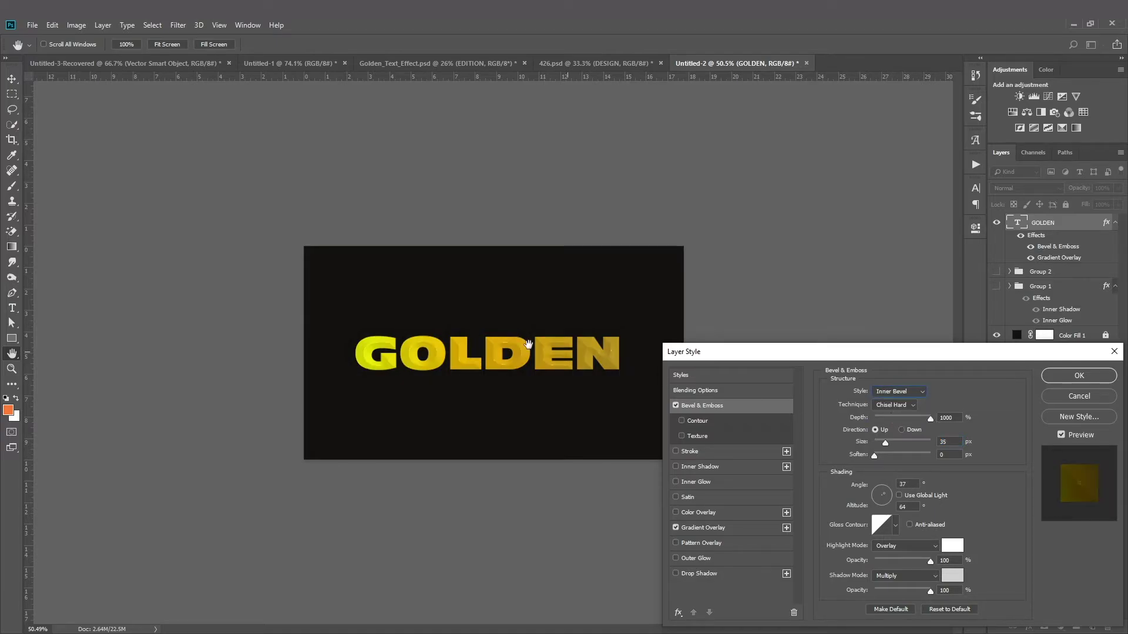
Try the bevel at a size of 8 px in the Pillow Emboss and Outer Bevel styles
left_click_drag(884, 445, 879, 444)
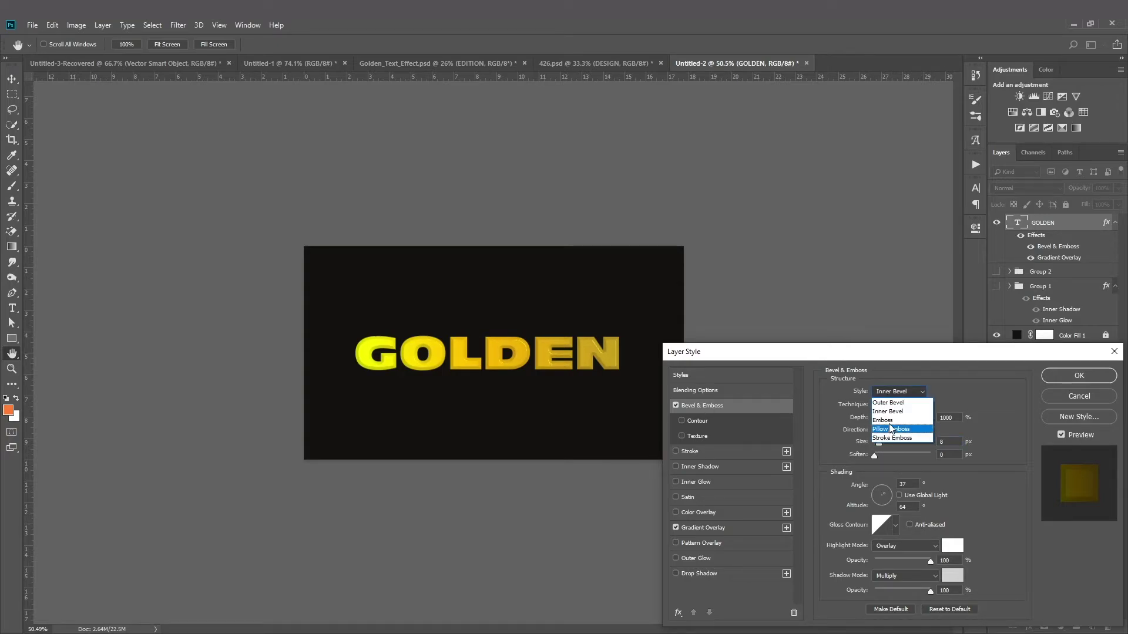
left_click(883, 409)
left_click(893, 391)
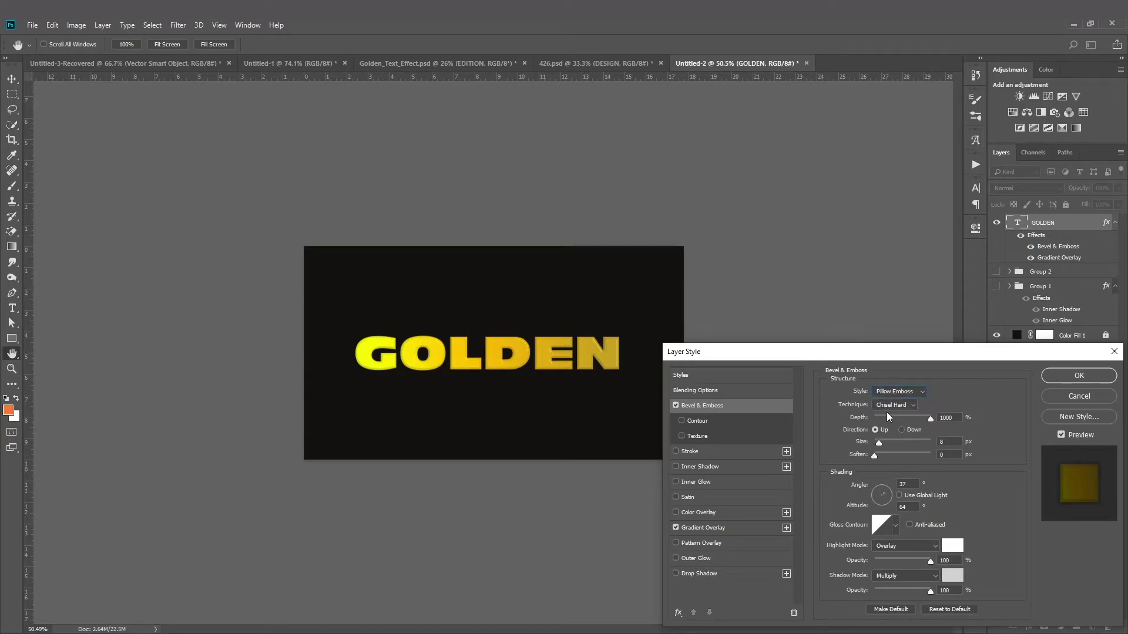
left_click(887, 390)
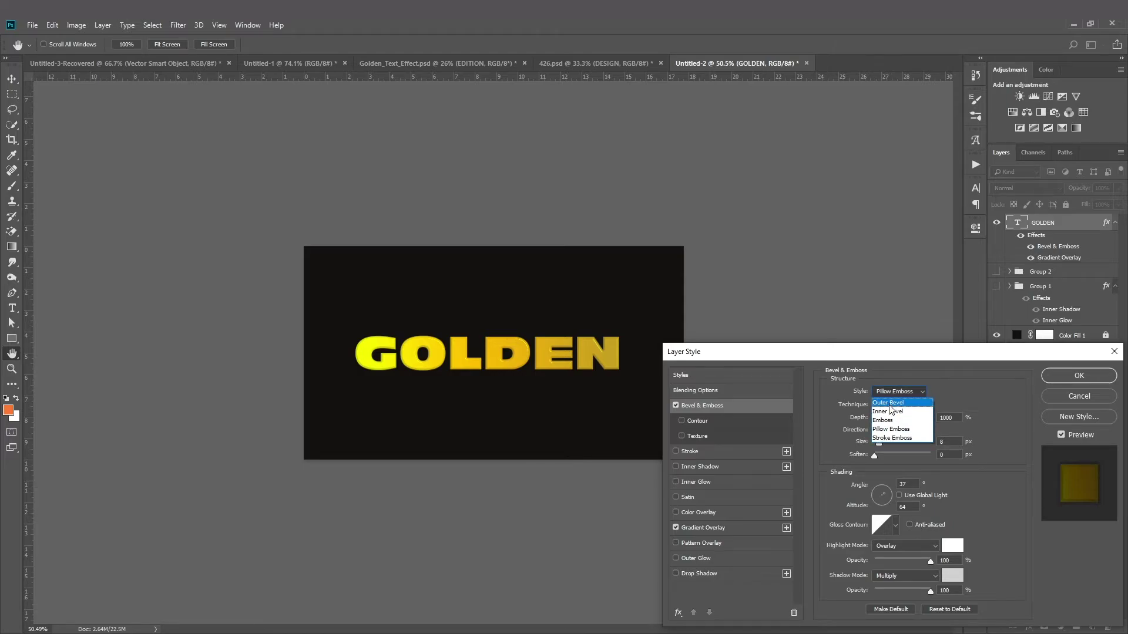
left_click(889, 403)
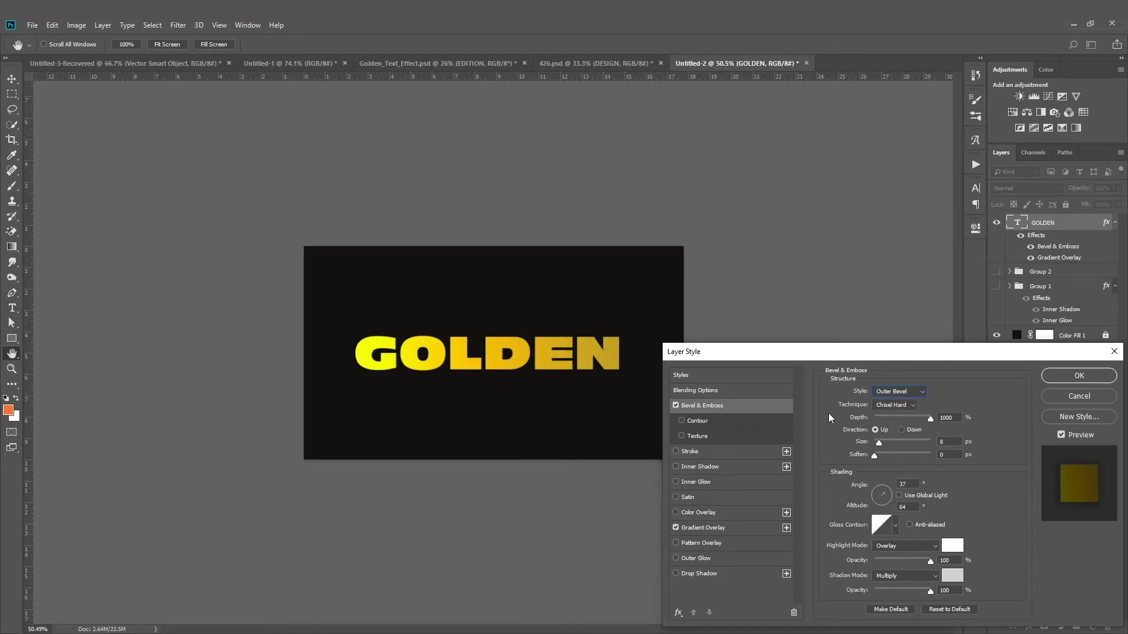
Set the bevel to the Inner Bevel style with 1000% depth and 250 px size
left_click_drag(904, 415, 927, 418)
left_click(892, 391)
left_click(889, 404)
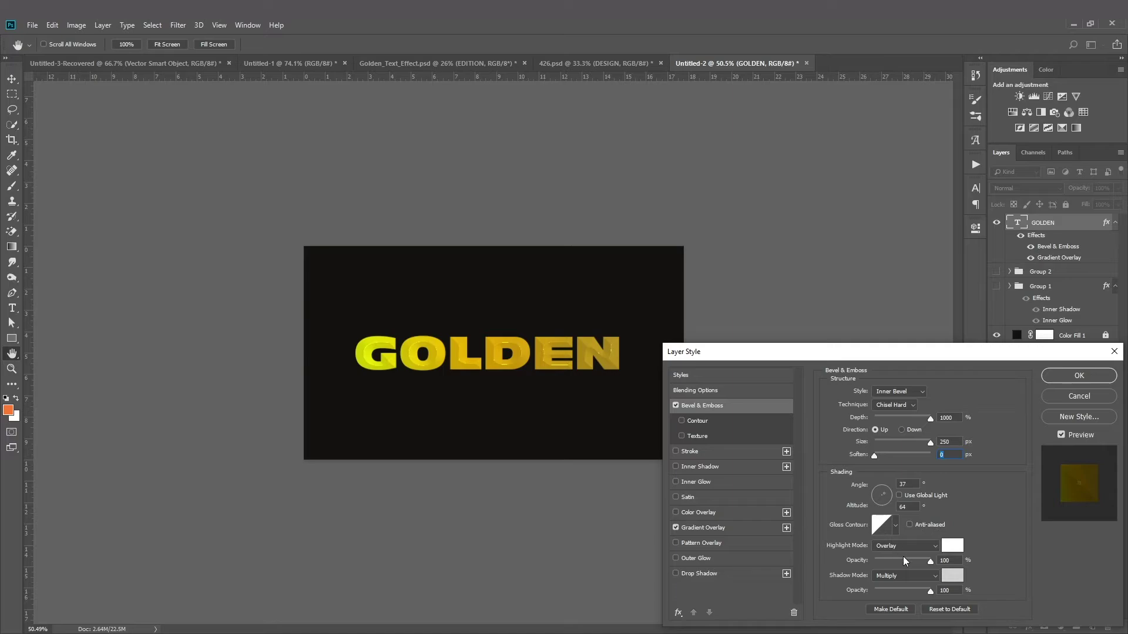
Use white as the bevel's highlight colour and set its shadow colour to the brown #946840
left_click(952, 546)
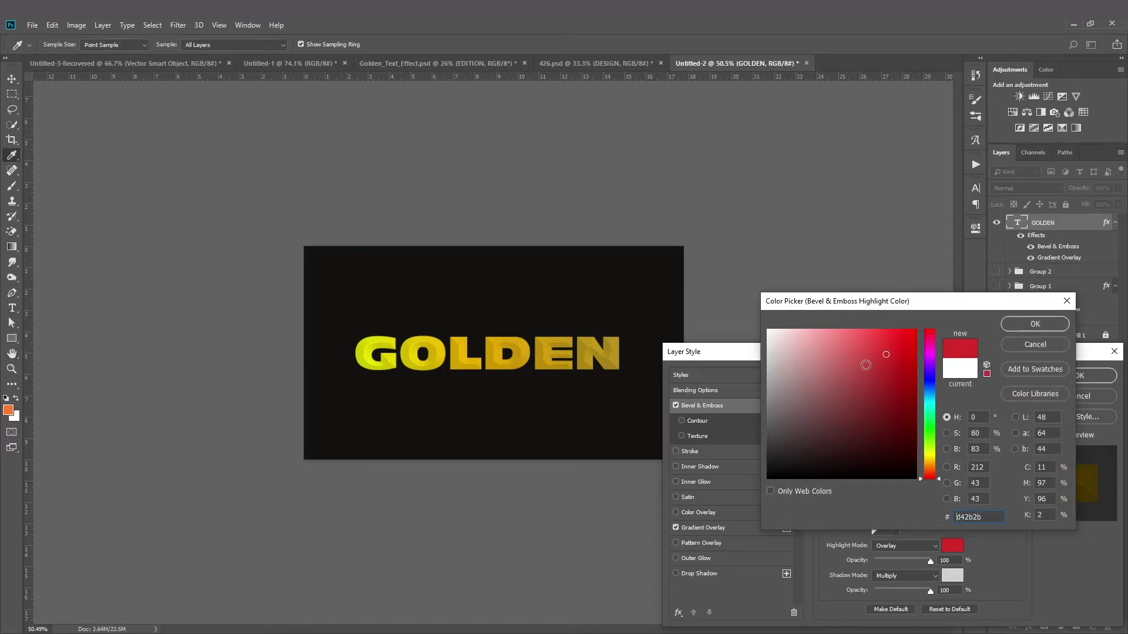
left_click(767, 330)
key("Return")
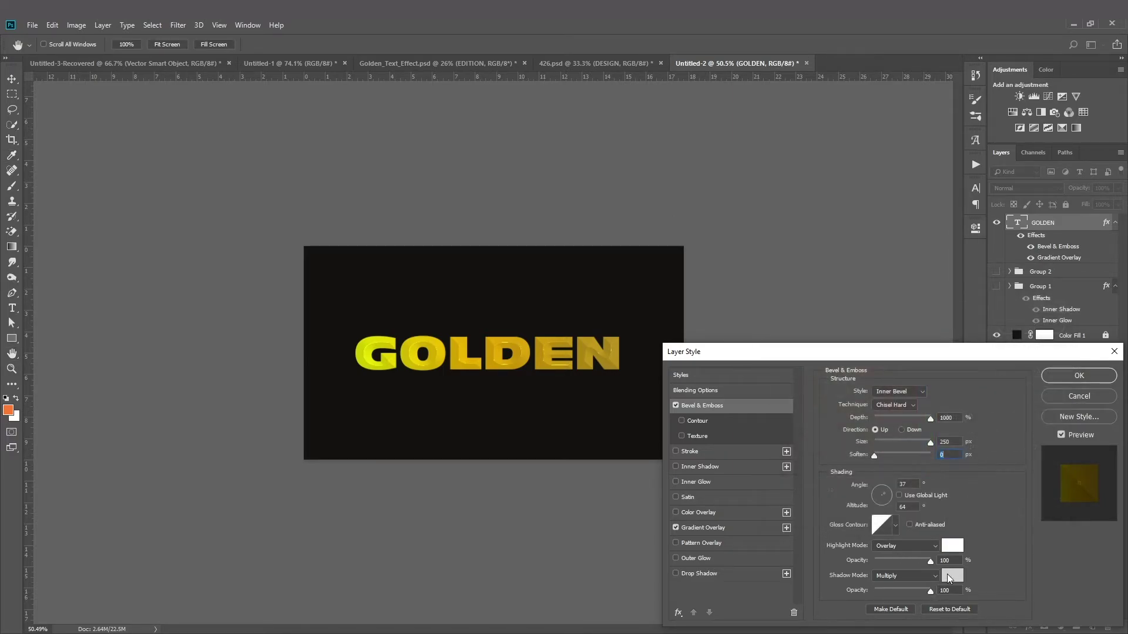
left_click(952, 576)
left_click(769, 428)
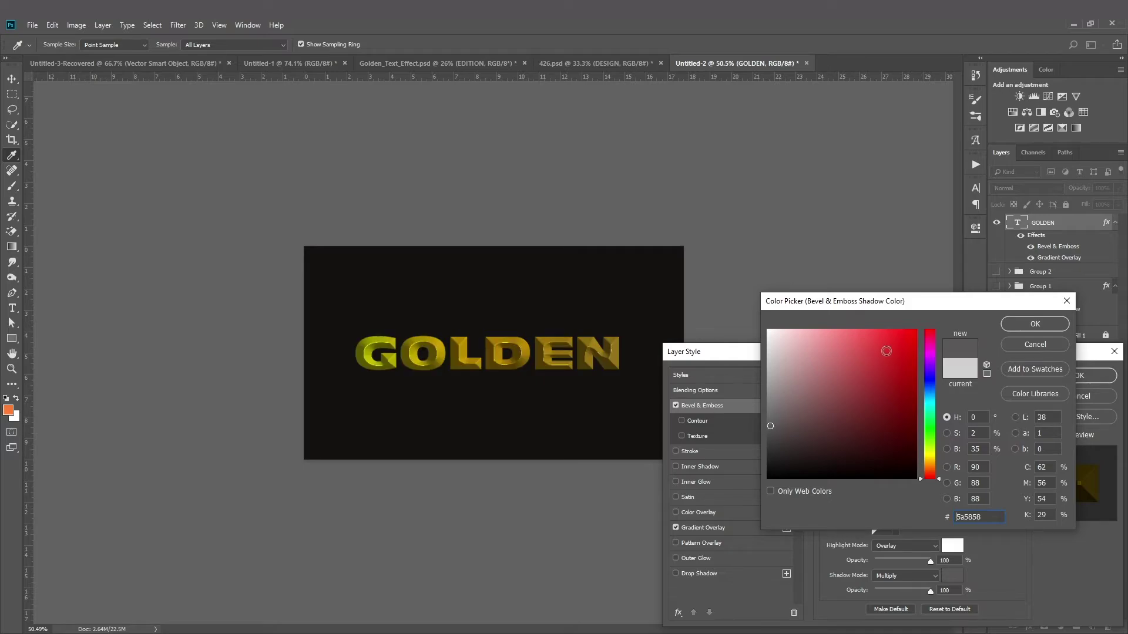
left_click_drag(932, 403, 930, 467)
left_click_drag(850, 412, 851, 395)
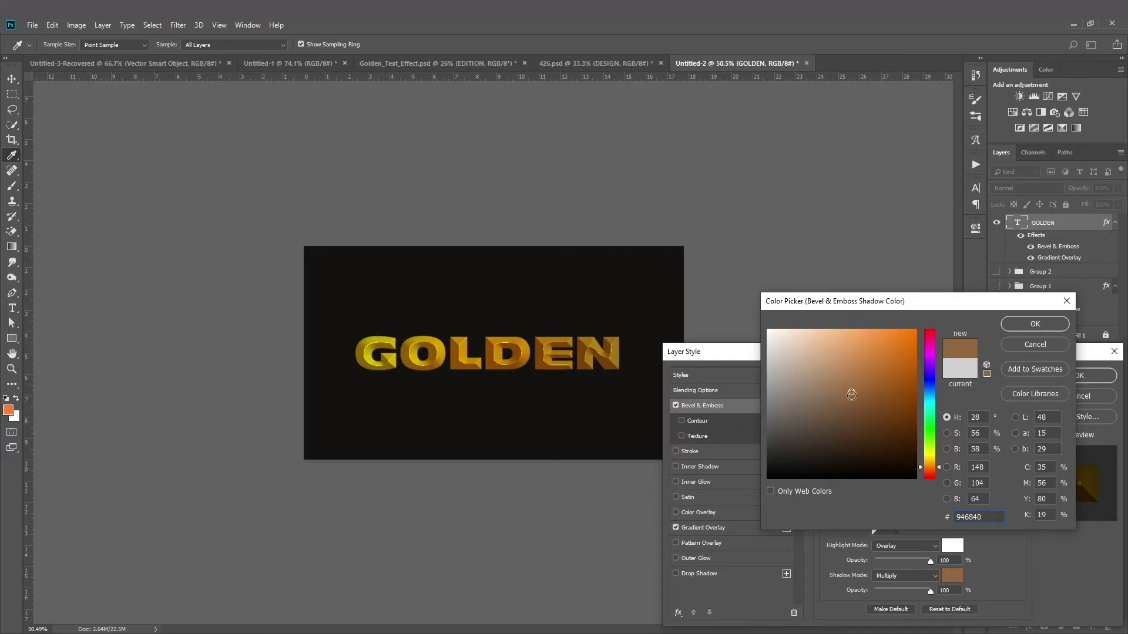
key("Return")
Try a shallower bevel depth, and settle on 224 px size and 1000% depth
left_click_drag(902, 421, 883, 404)
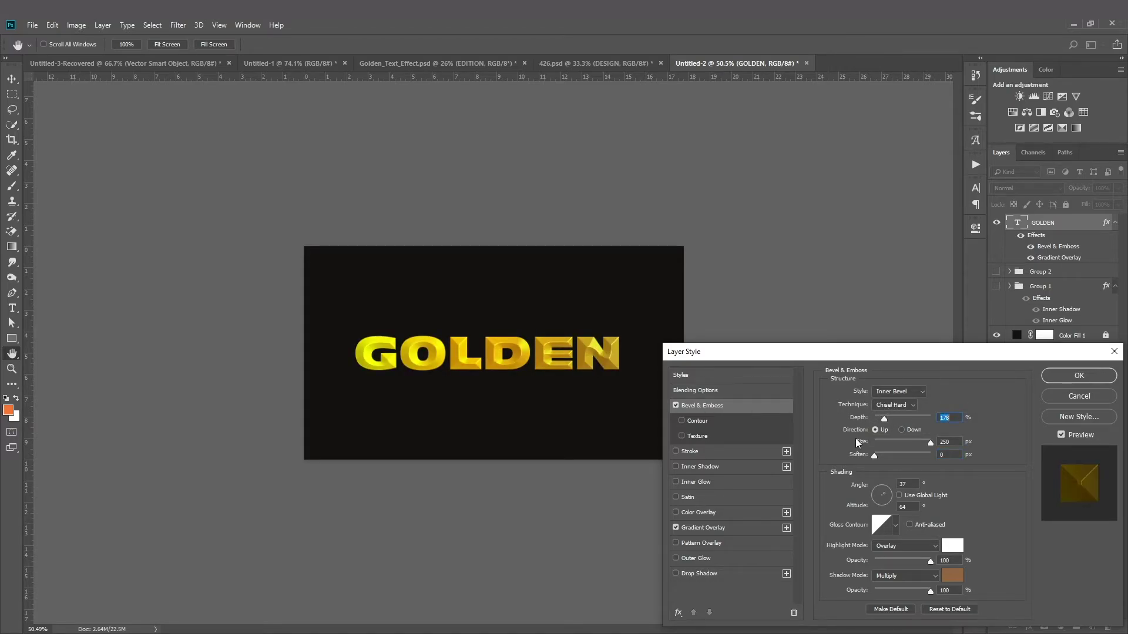
left_click_drag(884, 444, 928, 447)
left_click_drag(882, 417, 931, 417)
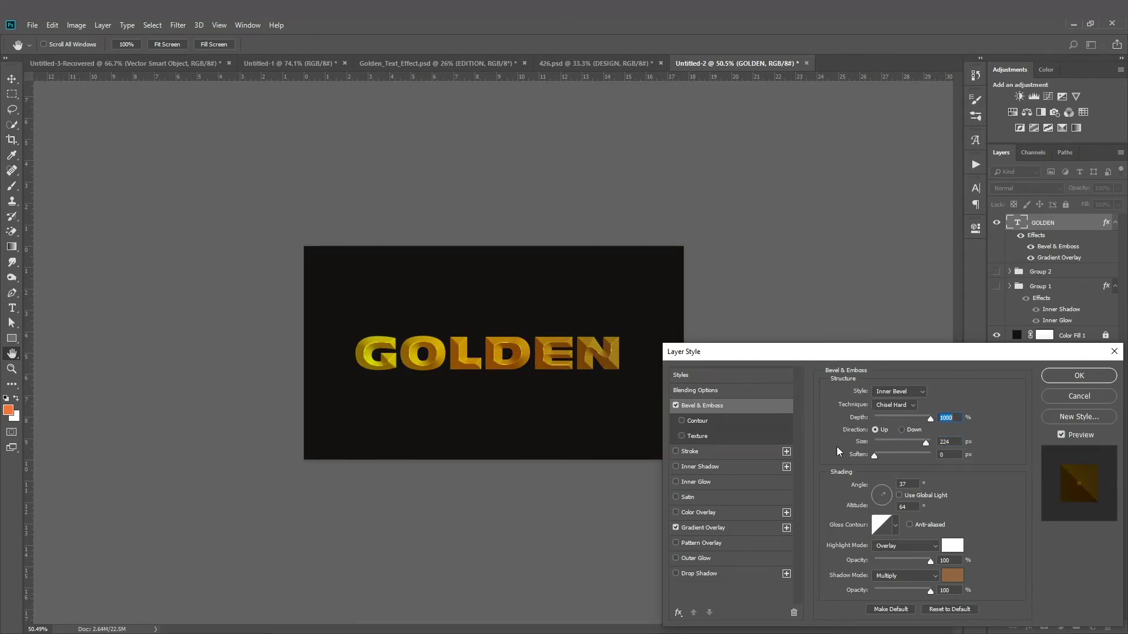
Set the gradient overlay's angle to 90° and add a white Overlay-mode Inner Glow with 49% choke and 9 px size
left_click(705, 527)
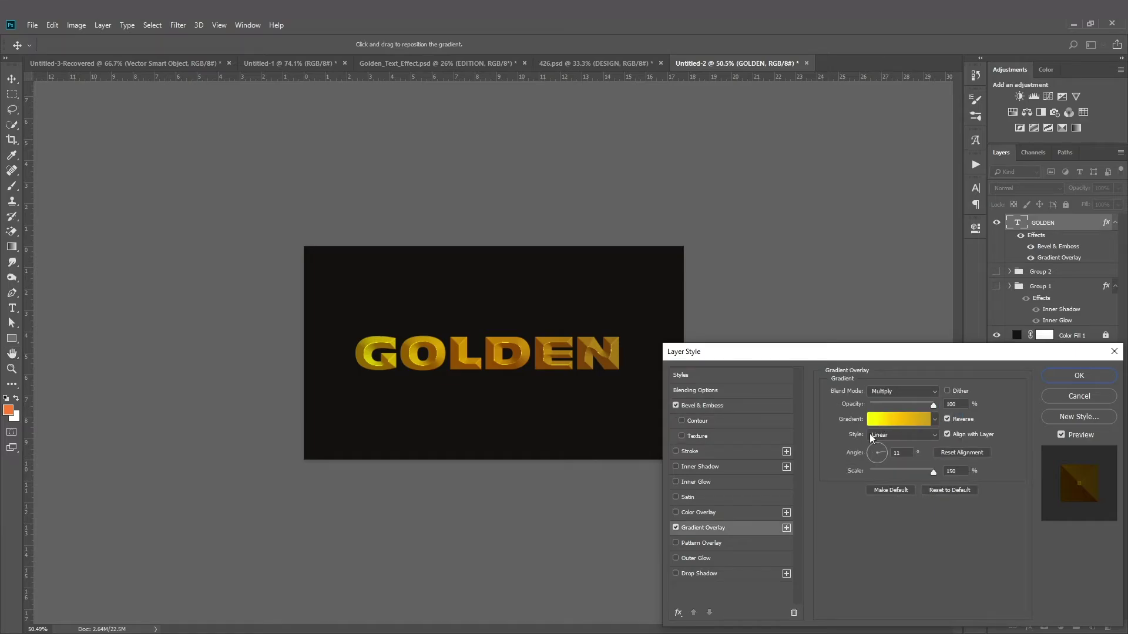
left_click(879, 449)
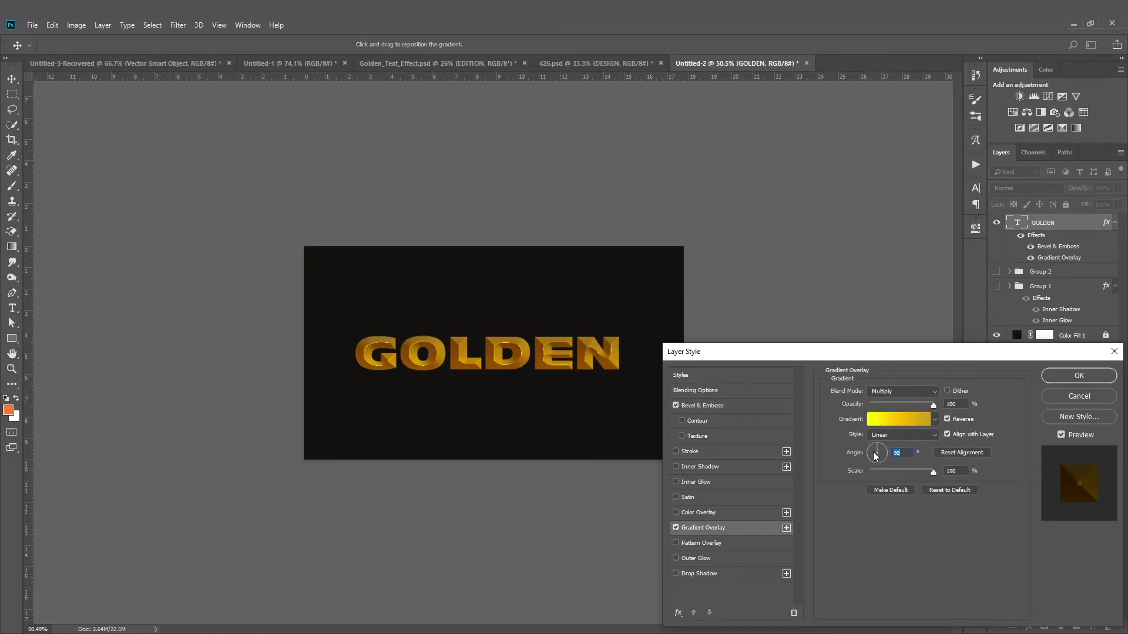
left_click(676, 485)
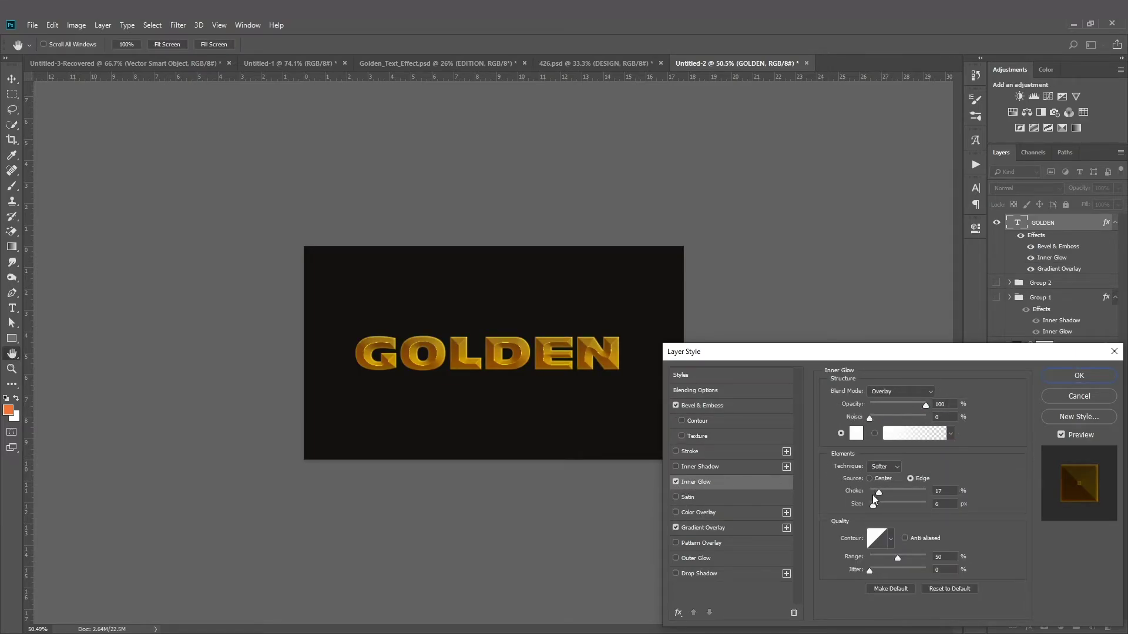
left_click_drag(874, 502, 874, 503)
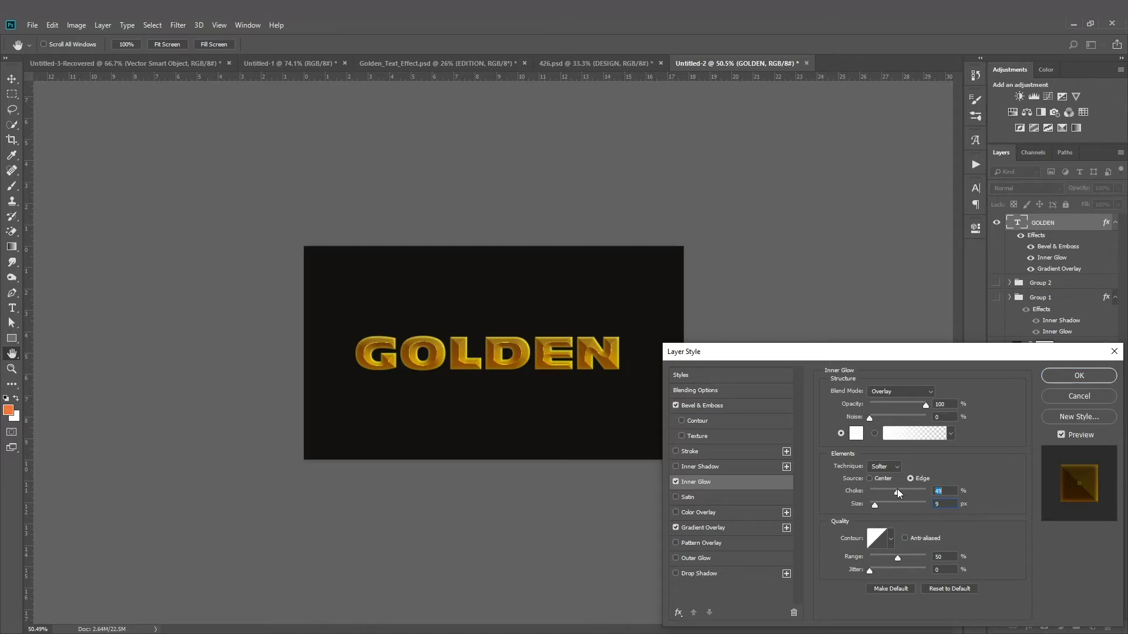
key("Return")
Change the font of the "GOLDEN" text to Rosellinda Alyamore
double_click(1017, 222)
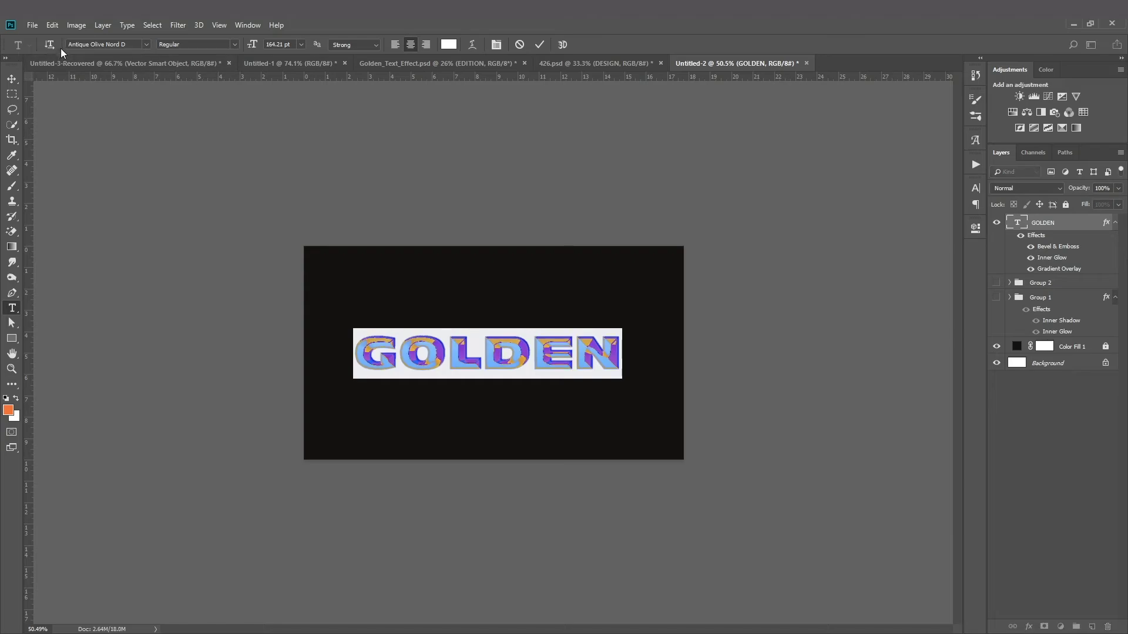
left_click(143, 44)
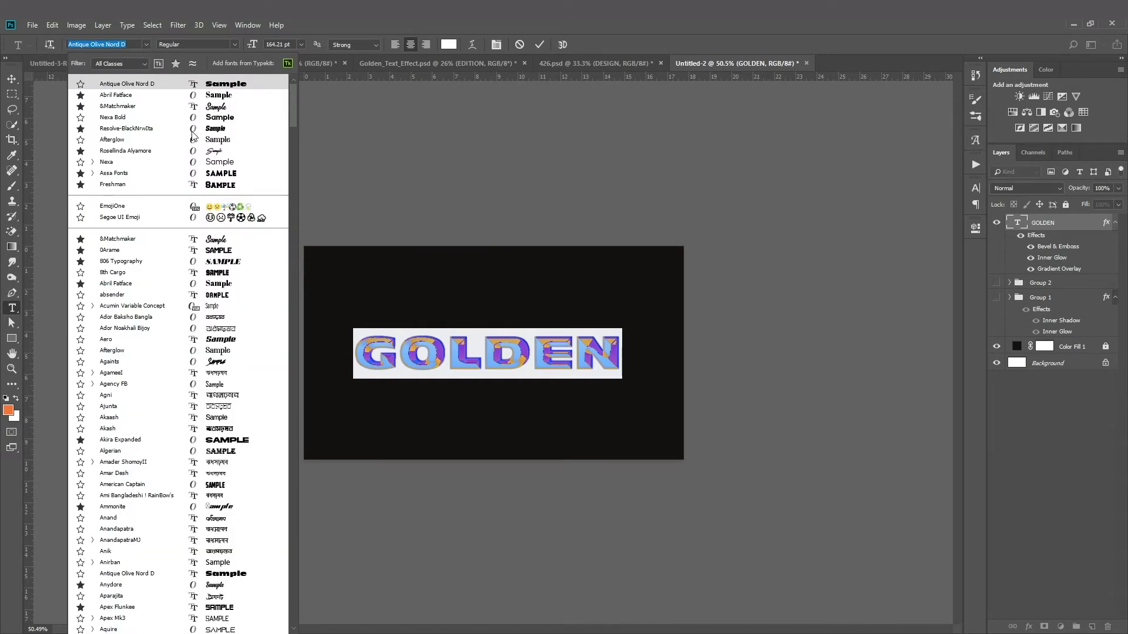
left_click(212, 152)
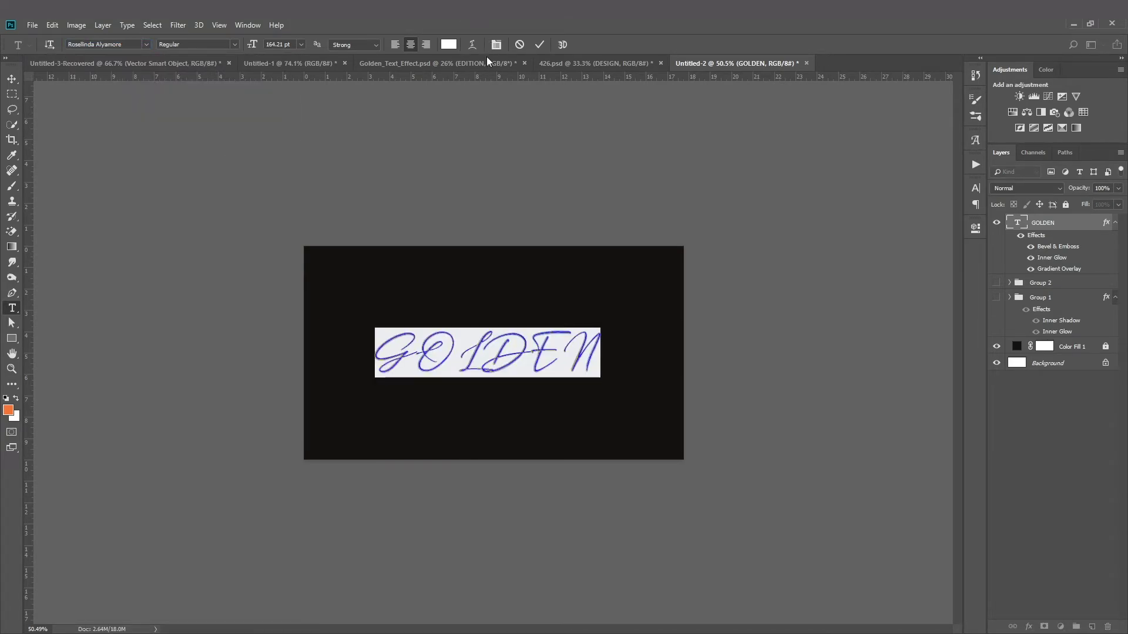
left_click(496, 45)
left_click(975, 188)
Retype the letters after the initial G in lowercase so the script text reads "Golden"
left_click(600, 352)
key("BackSpace")
key("BackSpace")
key("BackSpace")
key("BackSpace")
key("BackSpace")
type("o")
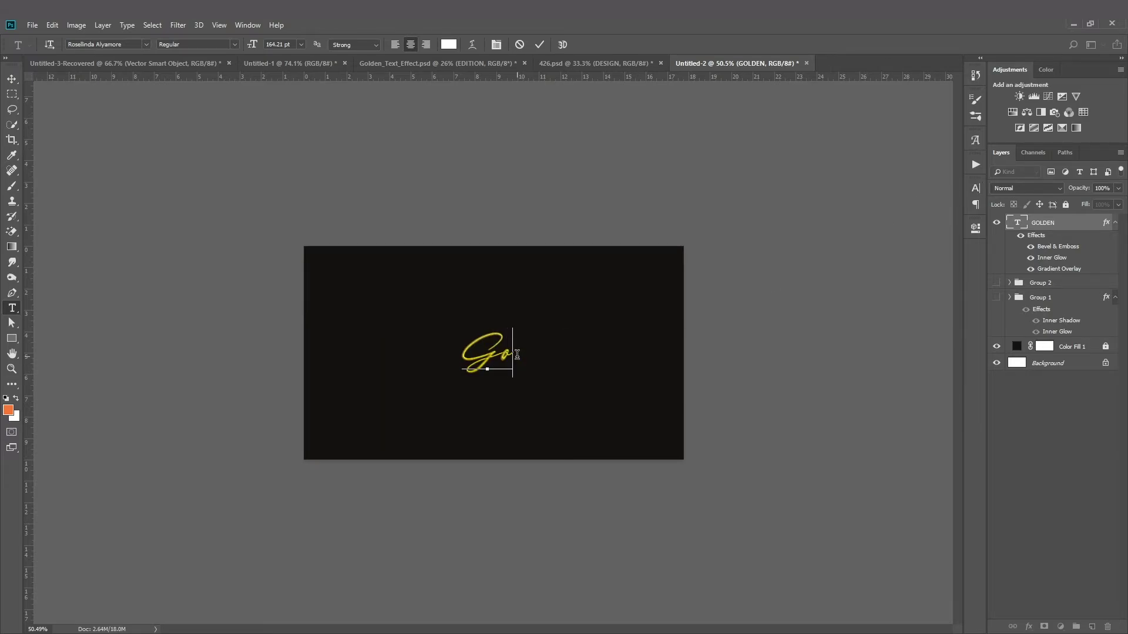
type("lden")
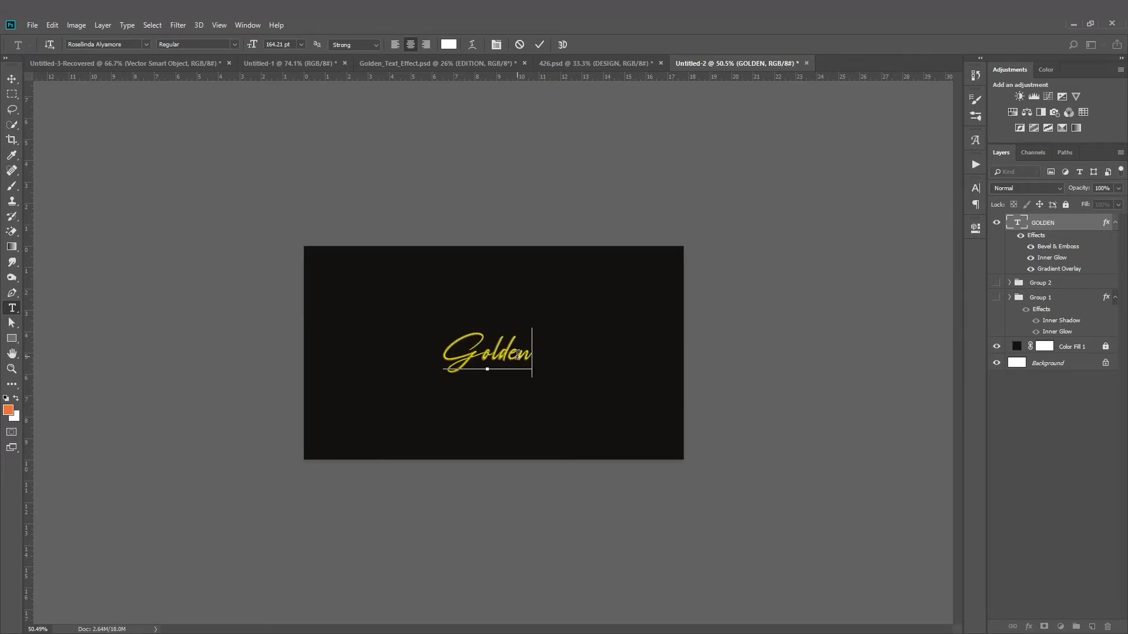
left_click(12, 78)
Scale the "Golden" text up to about 257 pt, a little over a third of the canvas width
key("ctrl+t")
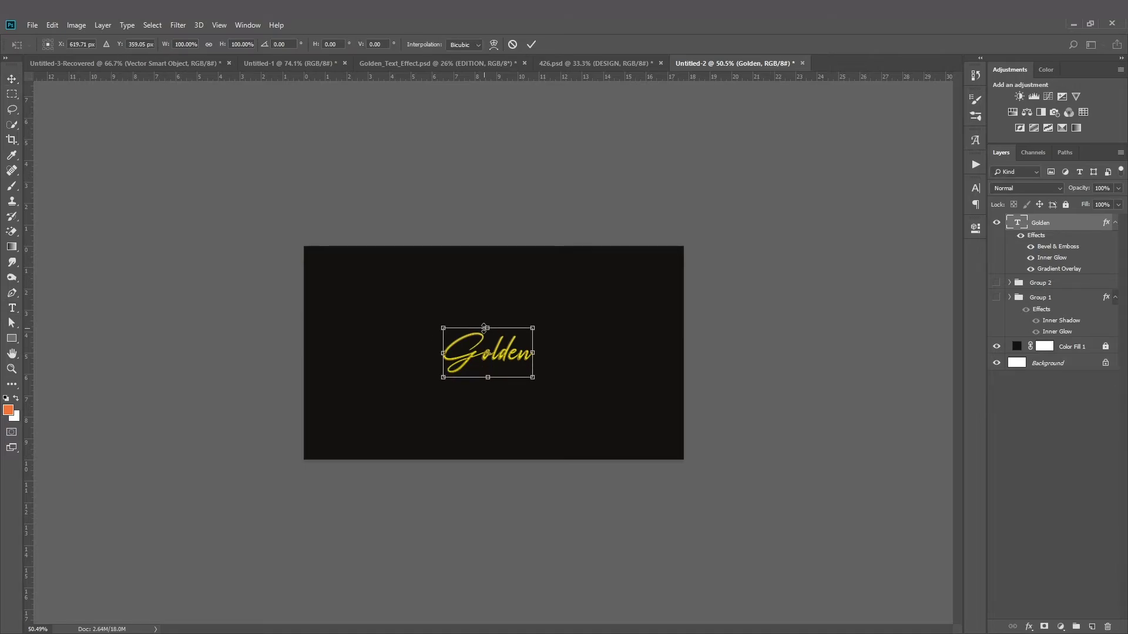
left_click(531, 44)
key("ctrl+plus")
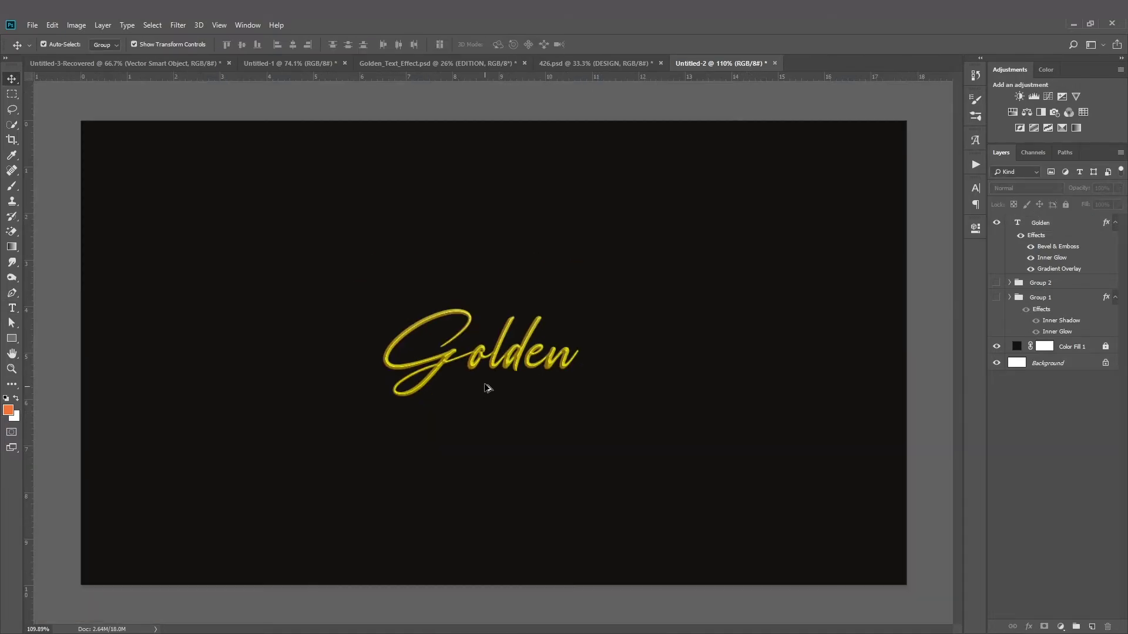
key("ctrl+t")
left_click_drag(580, 310, 633, 267)
left_click(531, 45)
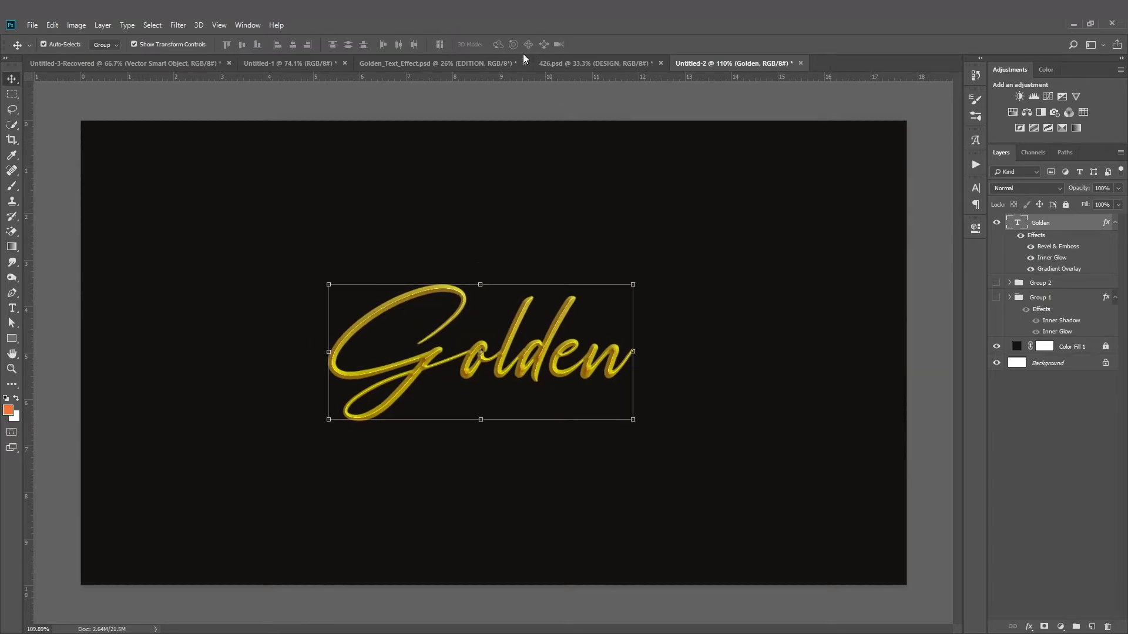
left_click(649, 164)
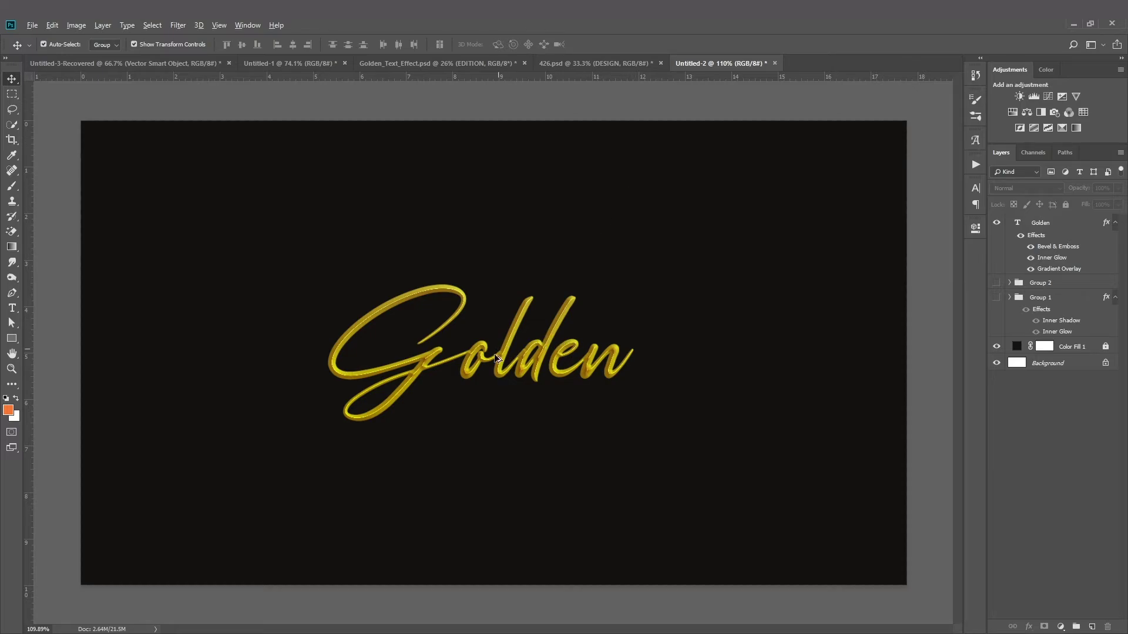
Duplicate the "Golden" text below the original and change the copy to read "text"
left_click_drag(519, 363, 669, 480)
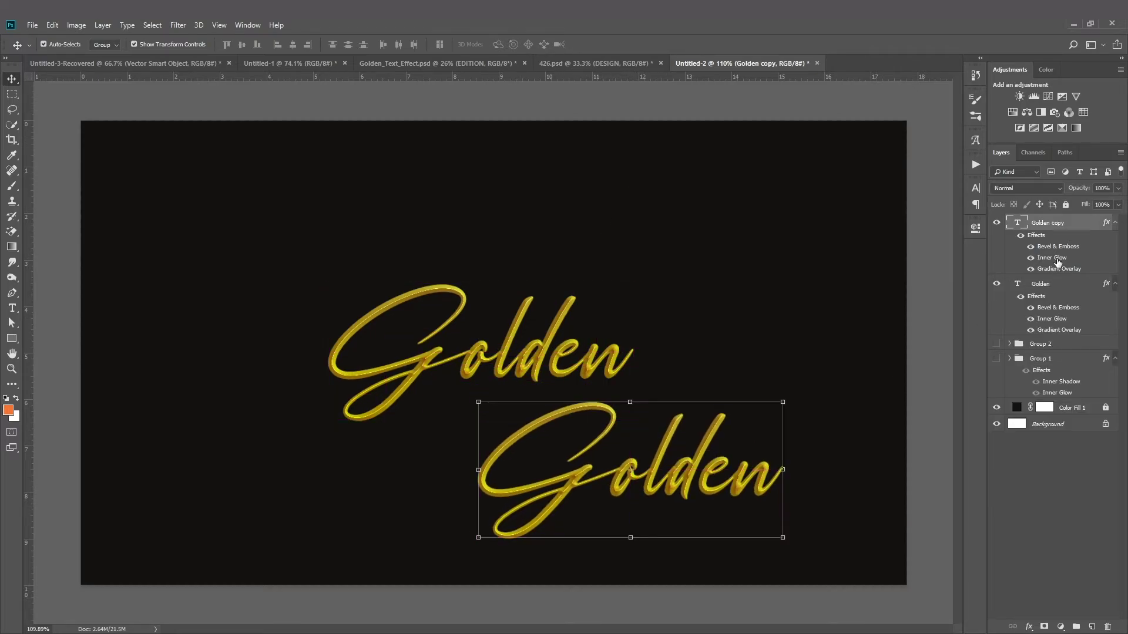
double_click(1016, 222)
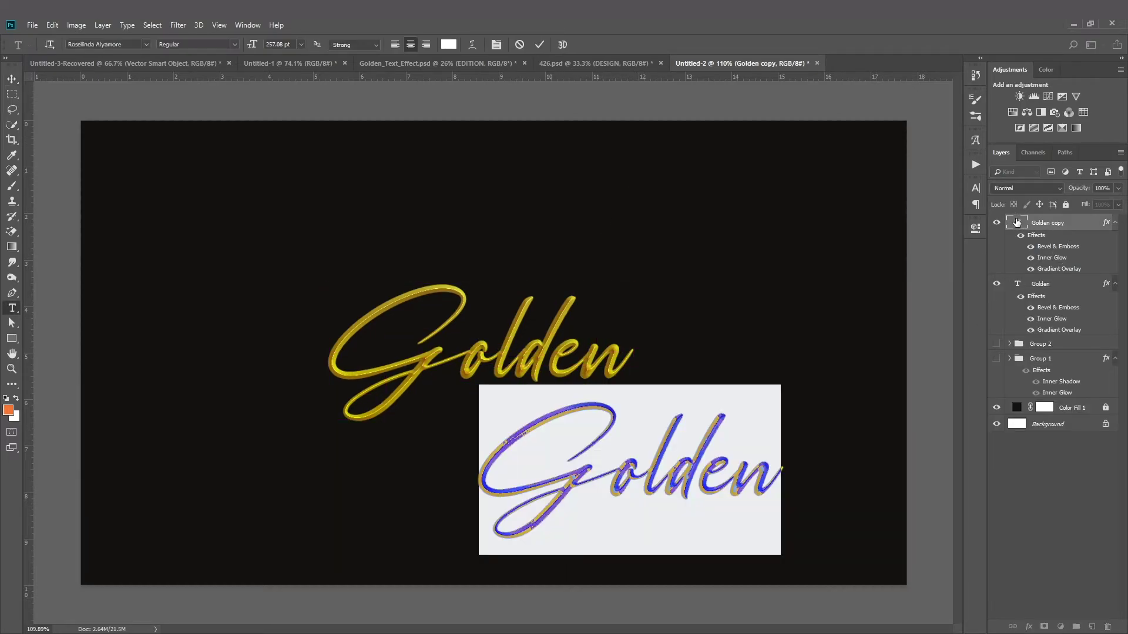
type("Text")
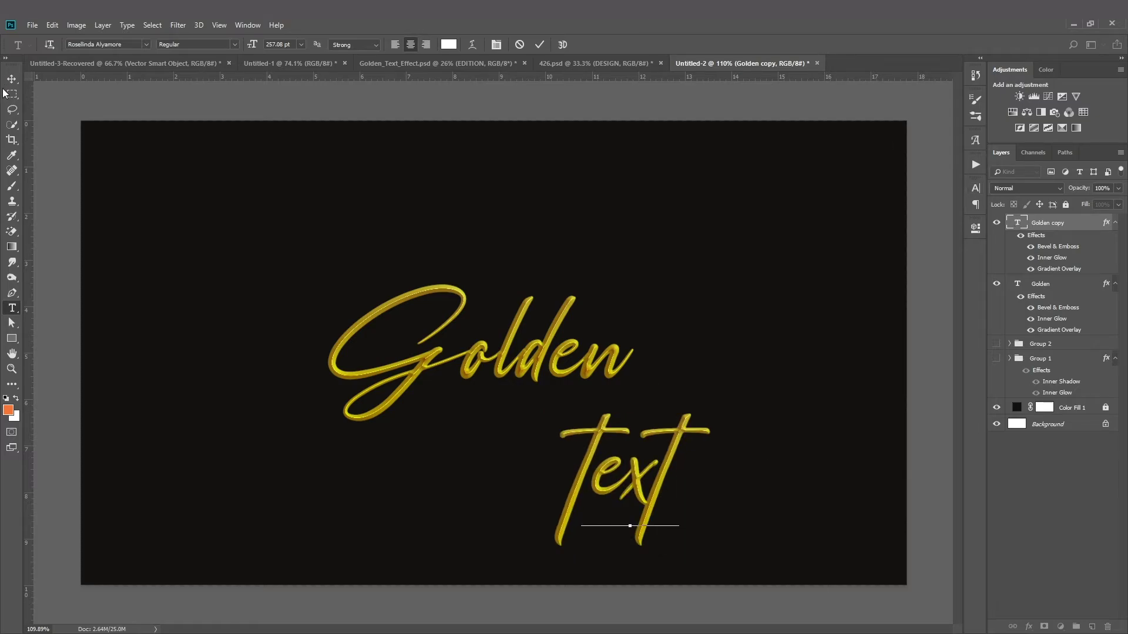
left_click(12, 78)
Place "text" directly after "Golden" on the same line and move both words together to the centre of the canvas
left_click_drag(646, 463, 708, 351)
left_click(741, 399)
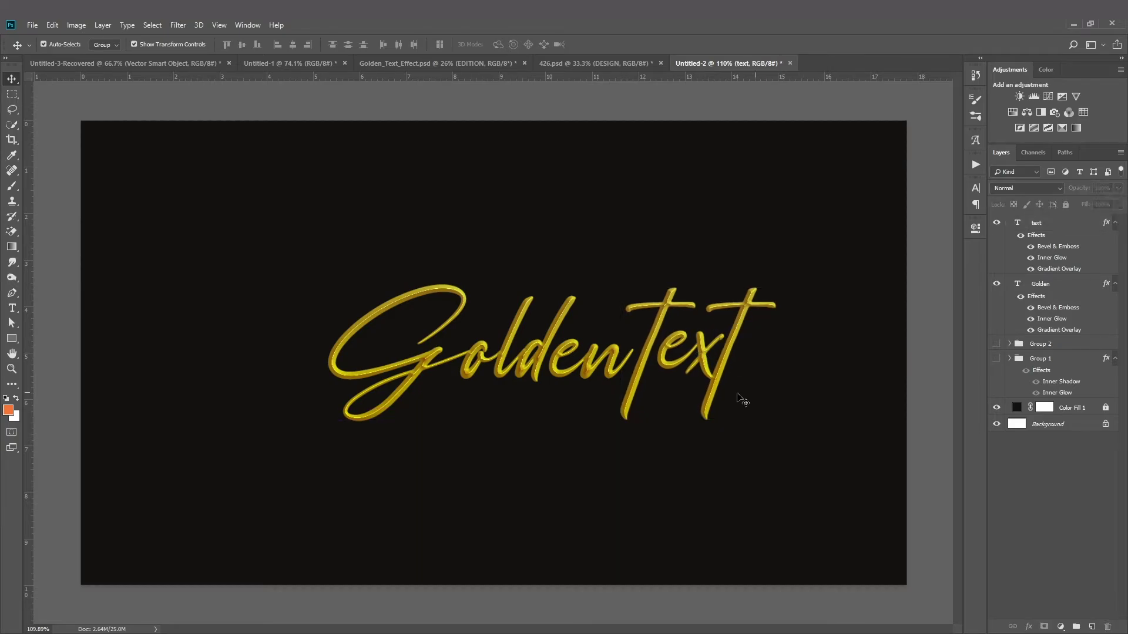
key("ctrl+minus")
key("ctrl+minus")
key("ctrl+0")
left_click_drag(788, 493, 414, 338)
left_click_drag(488, 354, 452, 354)
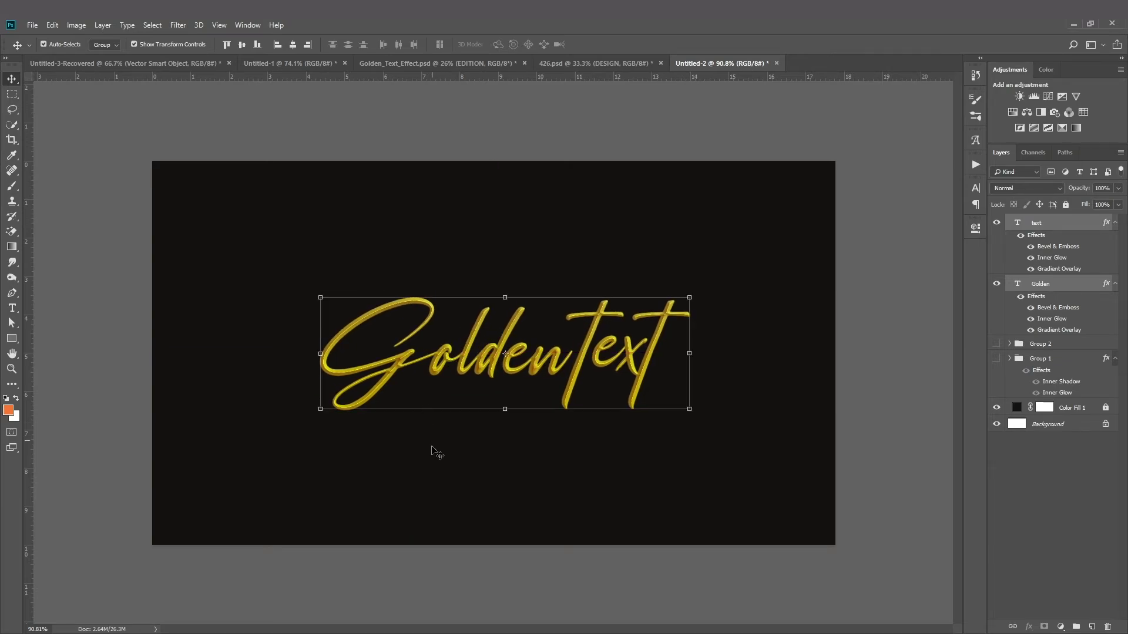
left_click(438, 452)
scroll(508, 423, "down", 2)
scroll(509, 423, "up", 4)
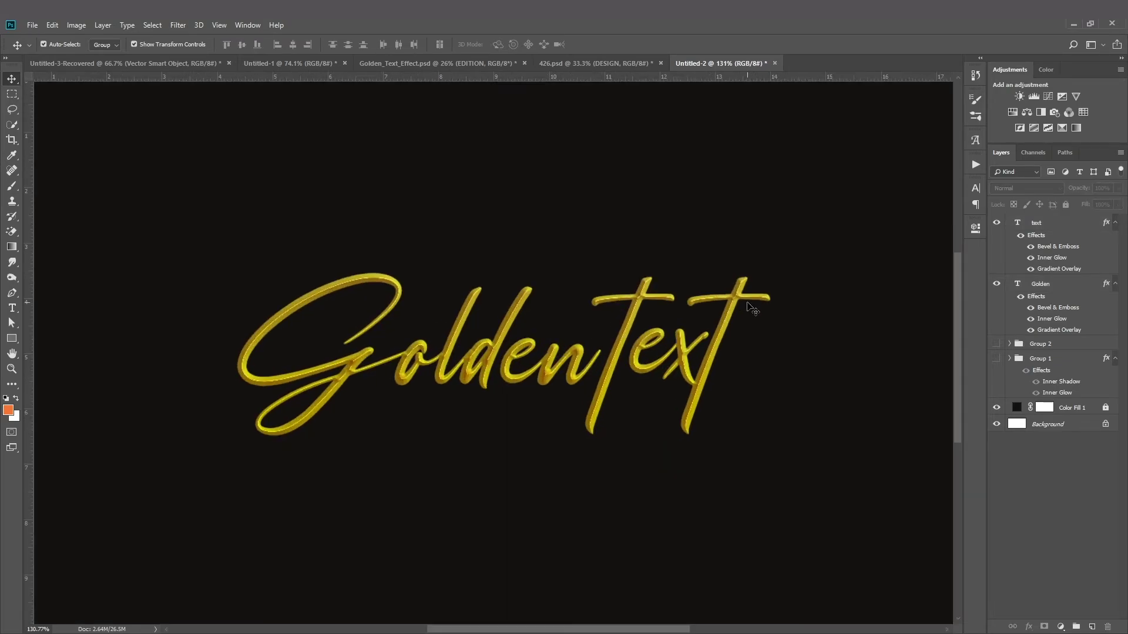
scroll(693, 371, "down", 1)
scroll(439, 356, "up", 3)
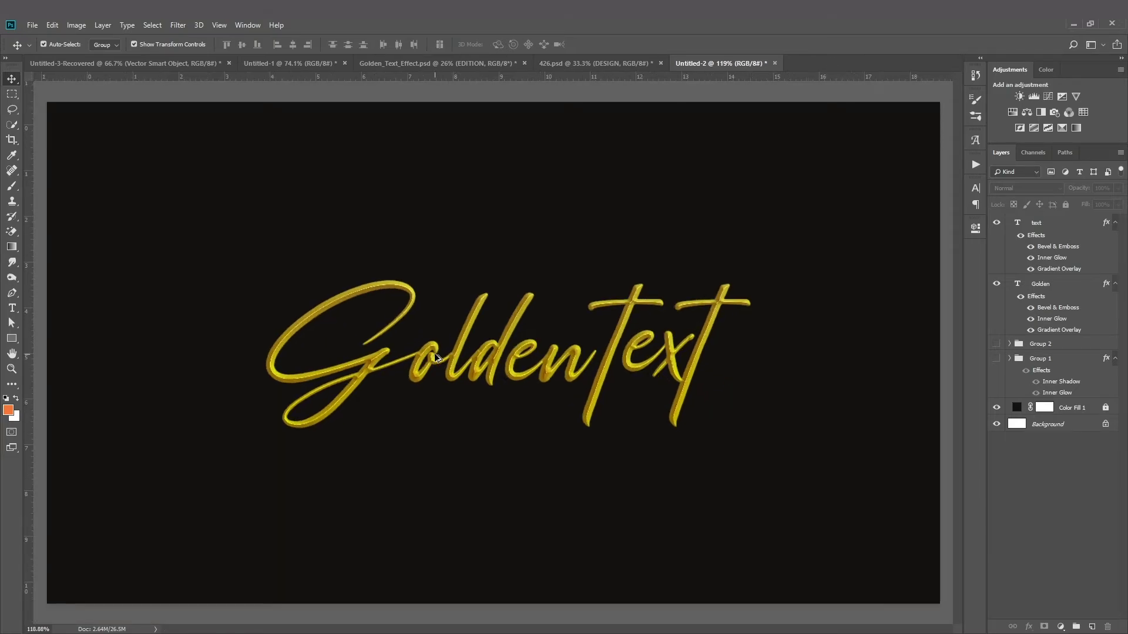
Field-blur the gold glitter image over the text by 45 px with 100% light bokeh and 86% bokeh color
scroll(435, 357, "down", 2)
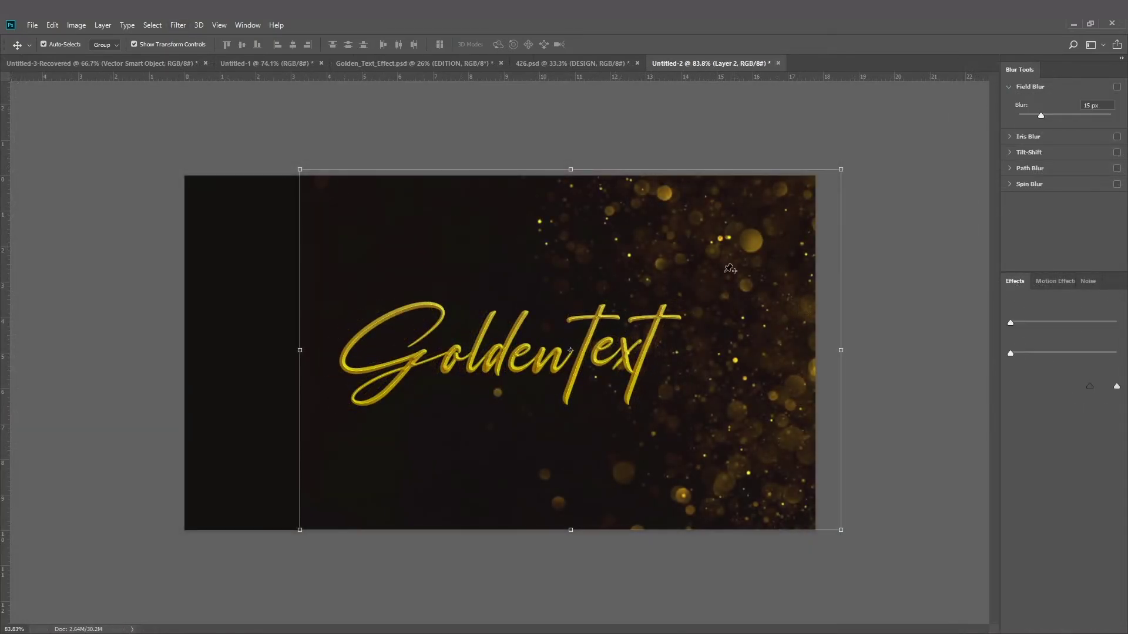
left_click_drag(511, 361, 485, 376)
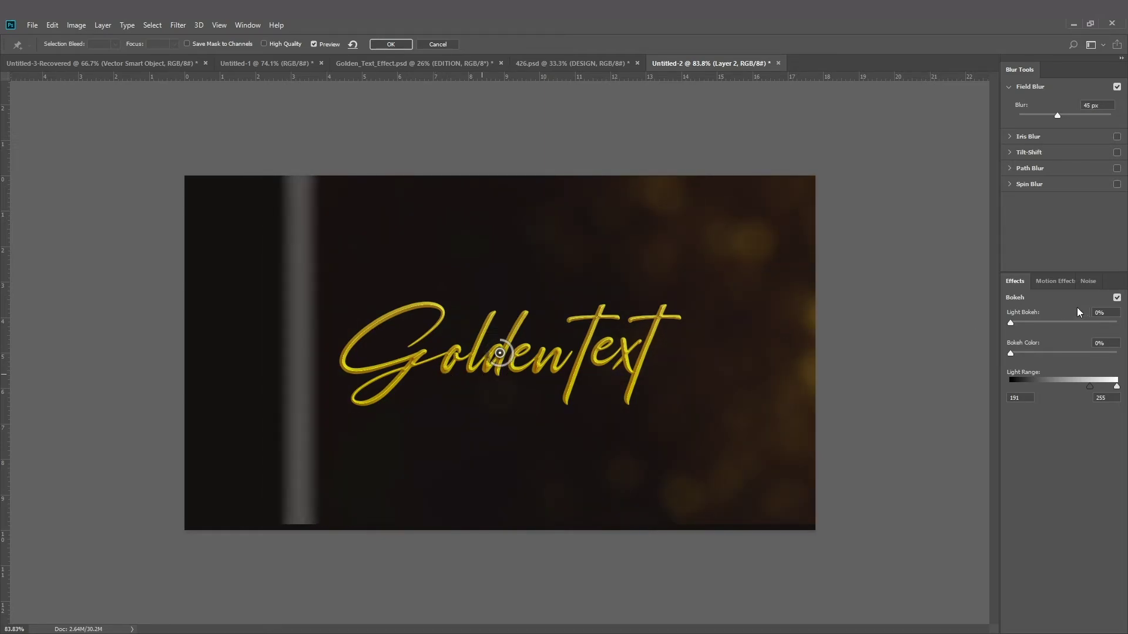
left_click_drag(1059, 323, 1119, 329)
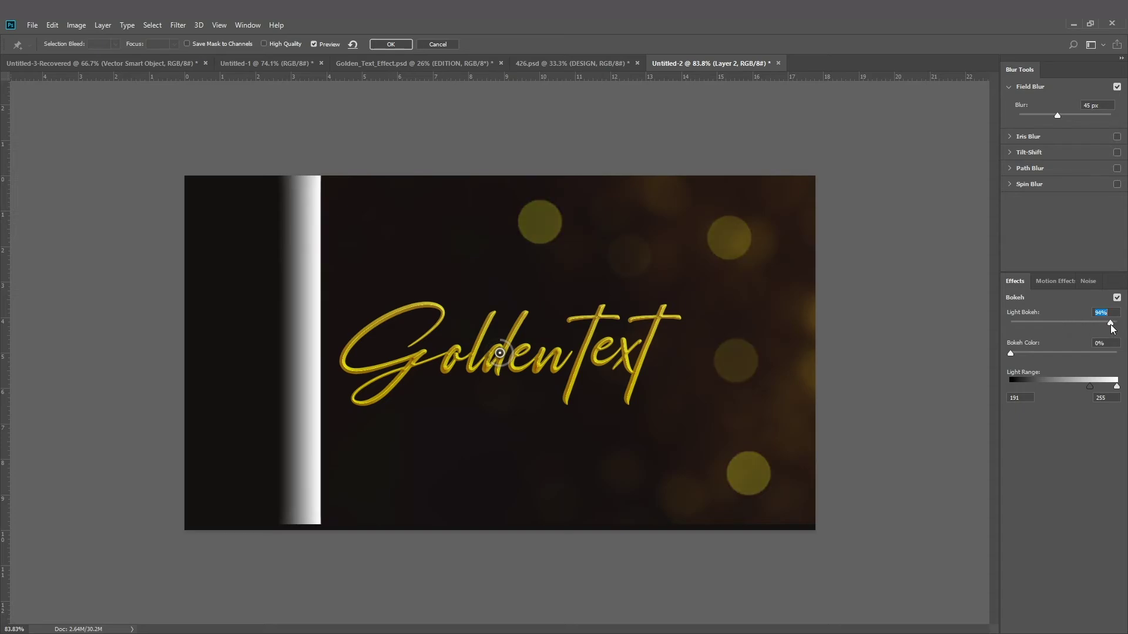
left_click_drag(1049, 352, 1108, 355)
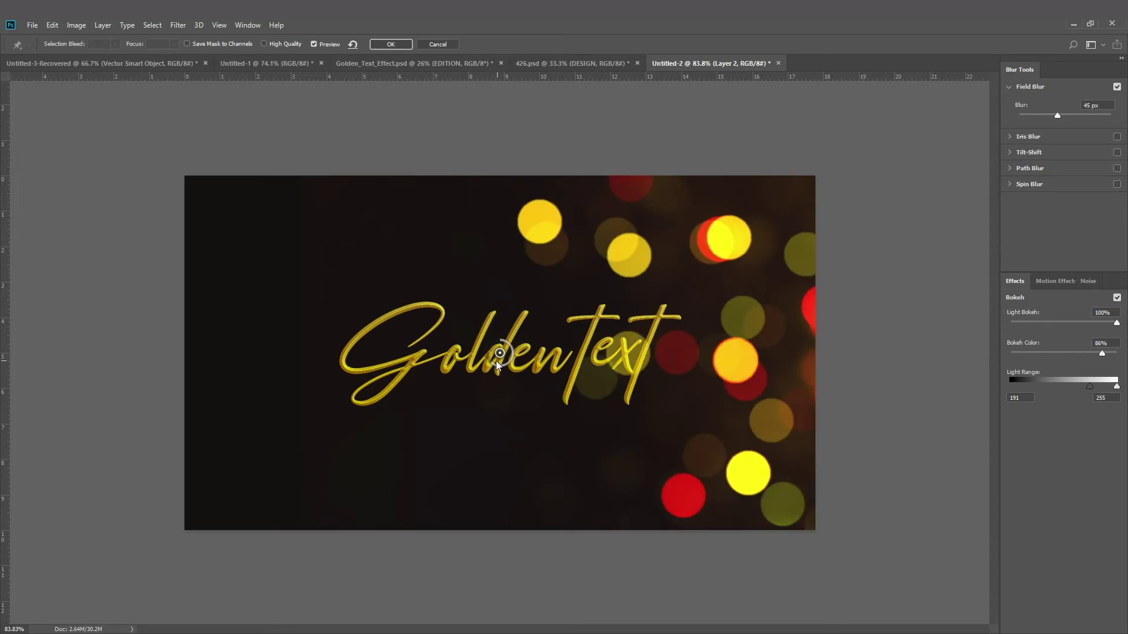
Set the Field Blur to 46 px with 0% bokeh color and 34% light bokeh, and apply it to the glitter layer
left_click_drag(496, 360, 468, 401)
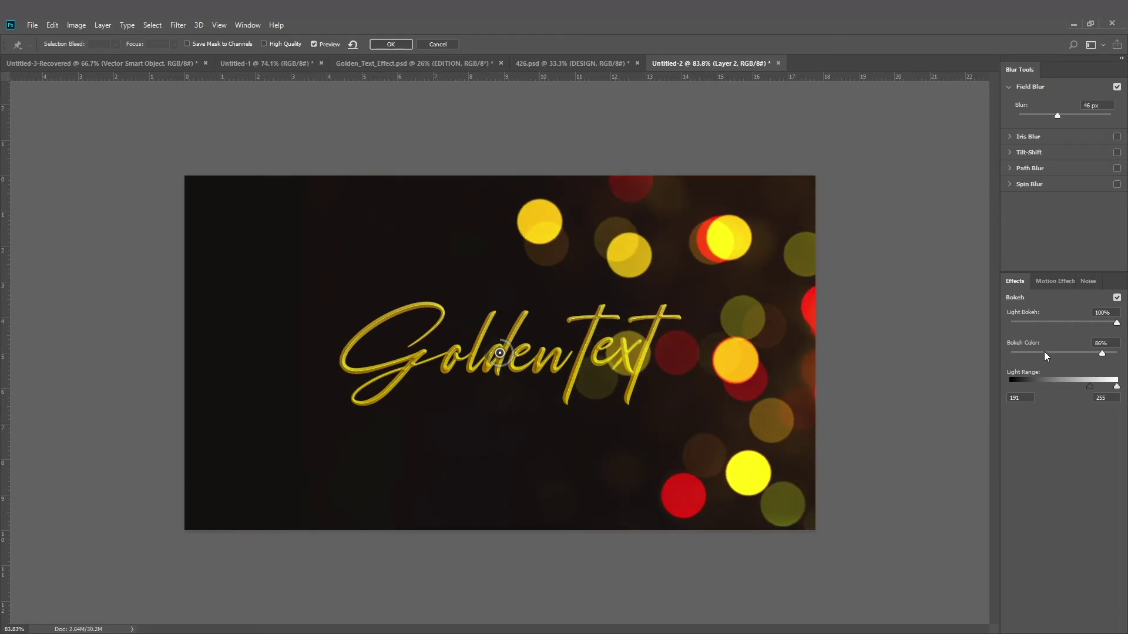
left_click_drag(1044, 352, 1017, 354)
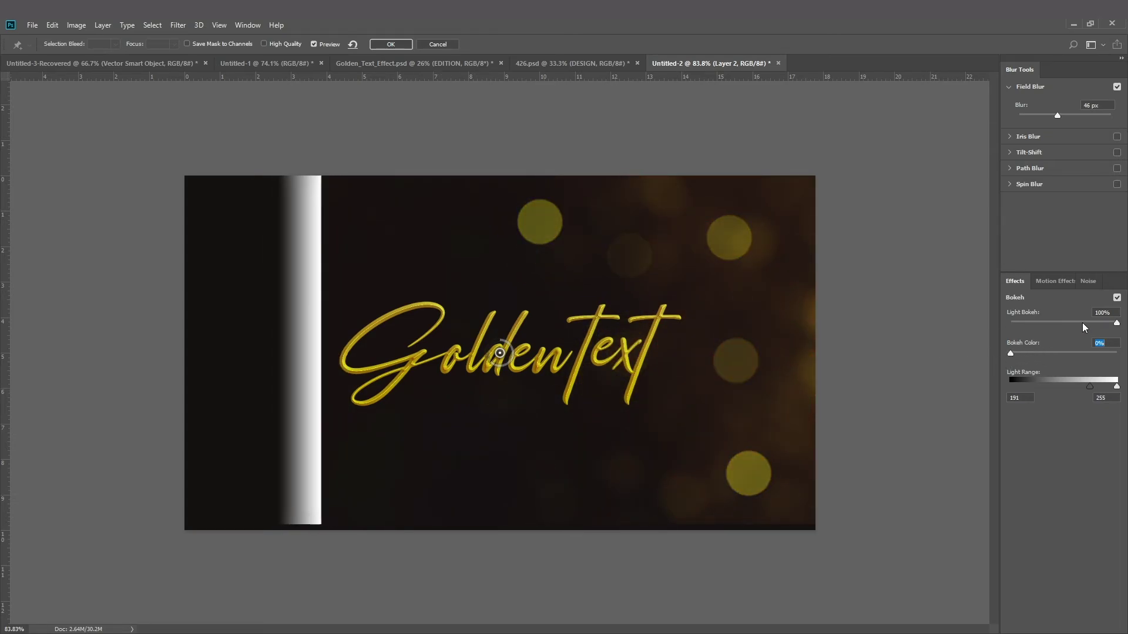
left_click_drag(1083, 322, 1046, 323)
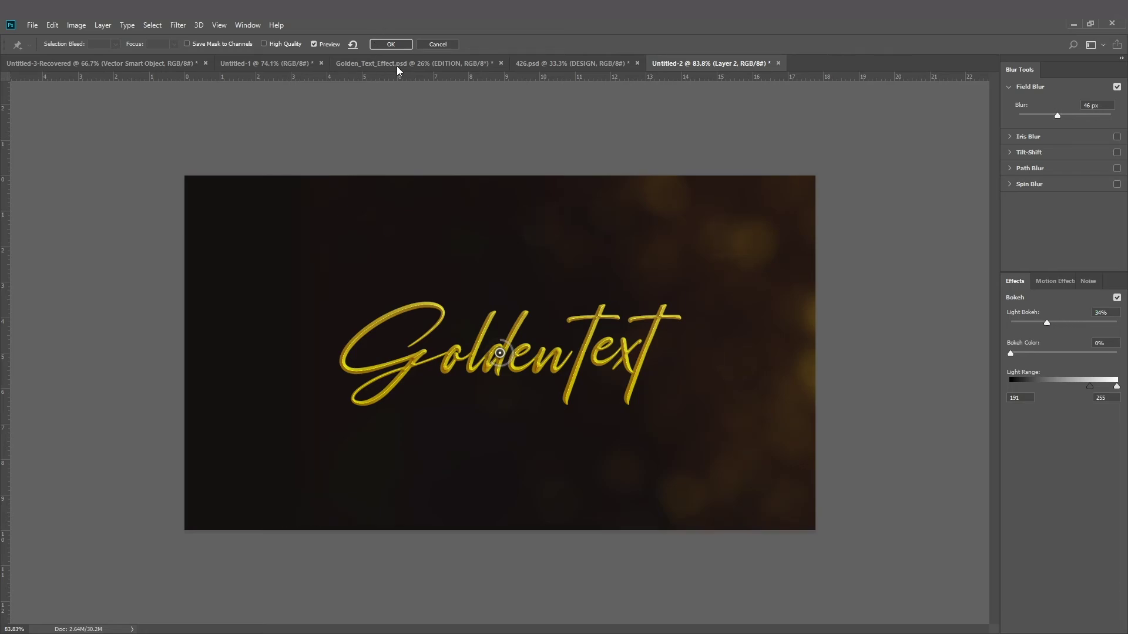
left_click(391, 46)
Inspect the script text against the blurred glitter, and switch to Golden_Text_Effect.psd to examine its gold lettering
scroll(630, 307, "down", 3)
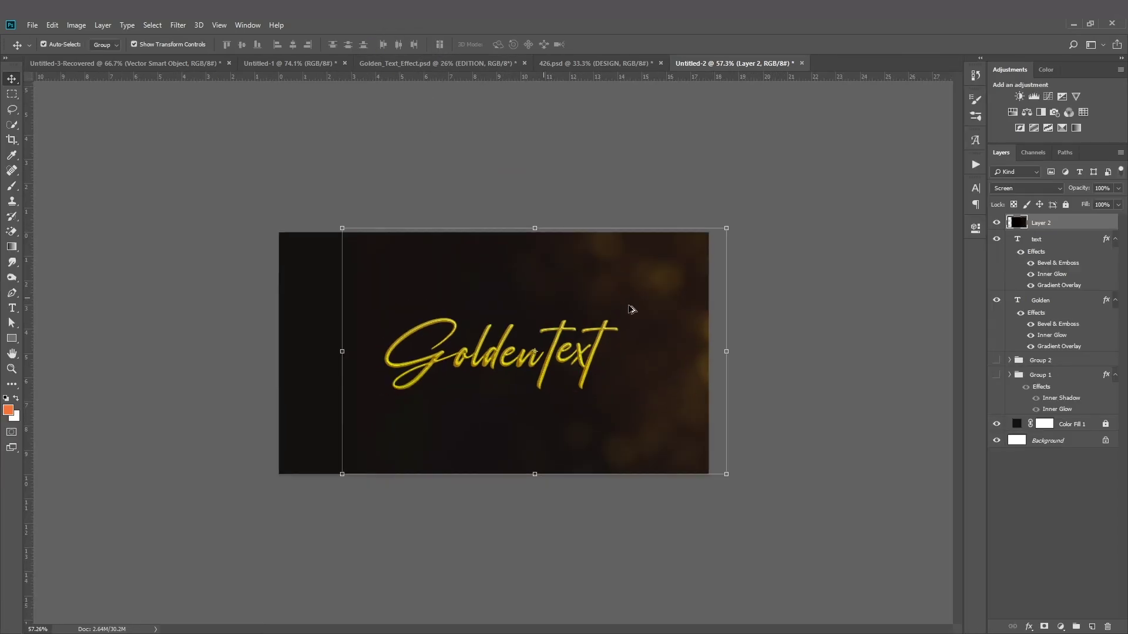
scroll(599, 373, "down", 3)
scroll(599, 372, "up", 6)
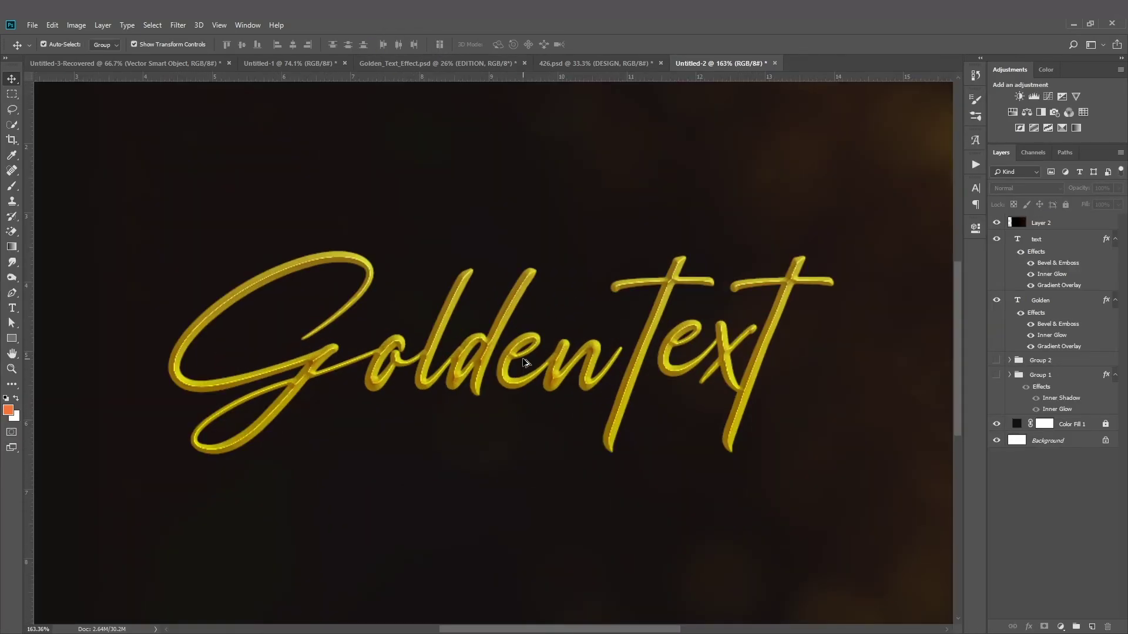
scroll(524, 362, "down", 4)
scroll(525, 362, "up", 2)
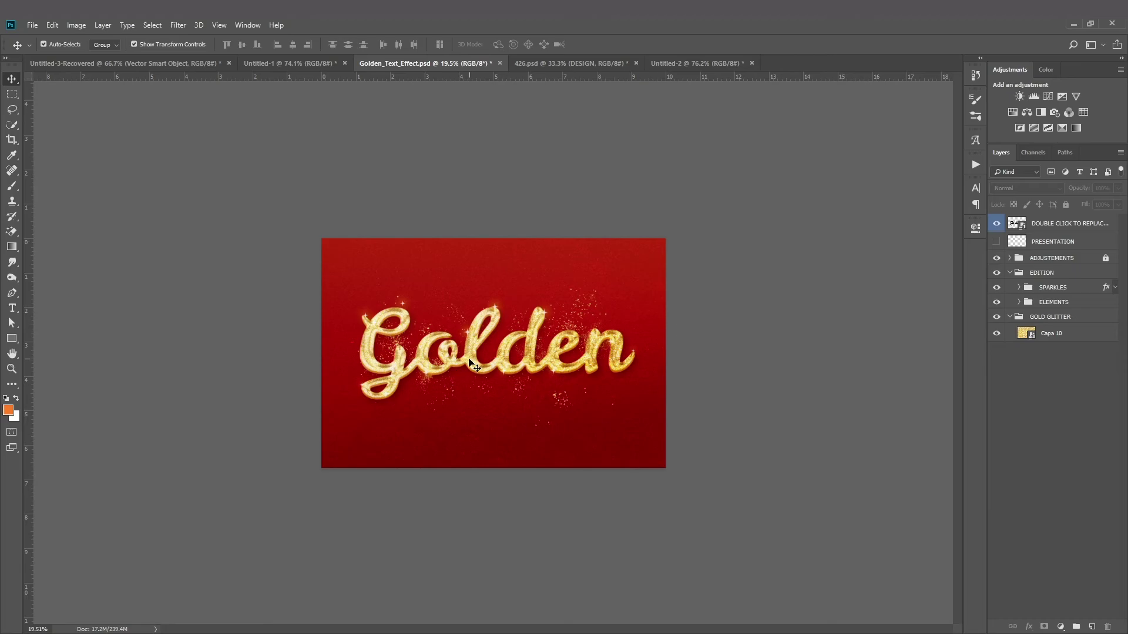
scroll(470, 362, "up", 4)
scroll(493, 354, "down", 2)
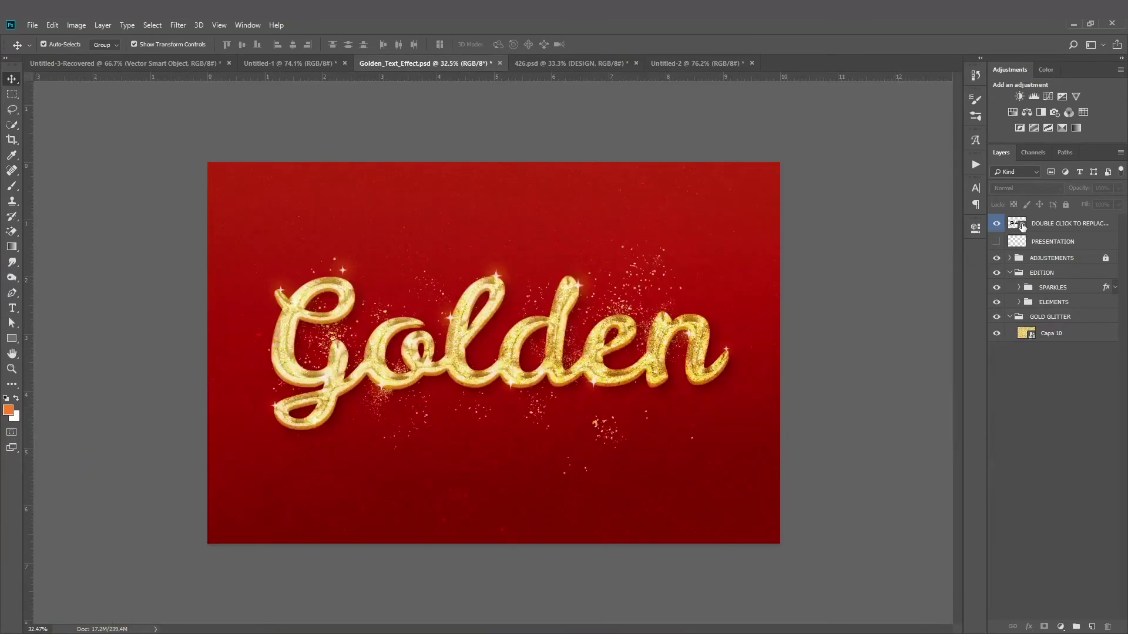
Open the text replacement smart object without resolving its missing font and replace "Golden" with "your"
double_click(1022, 226)
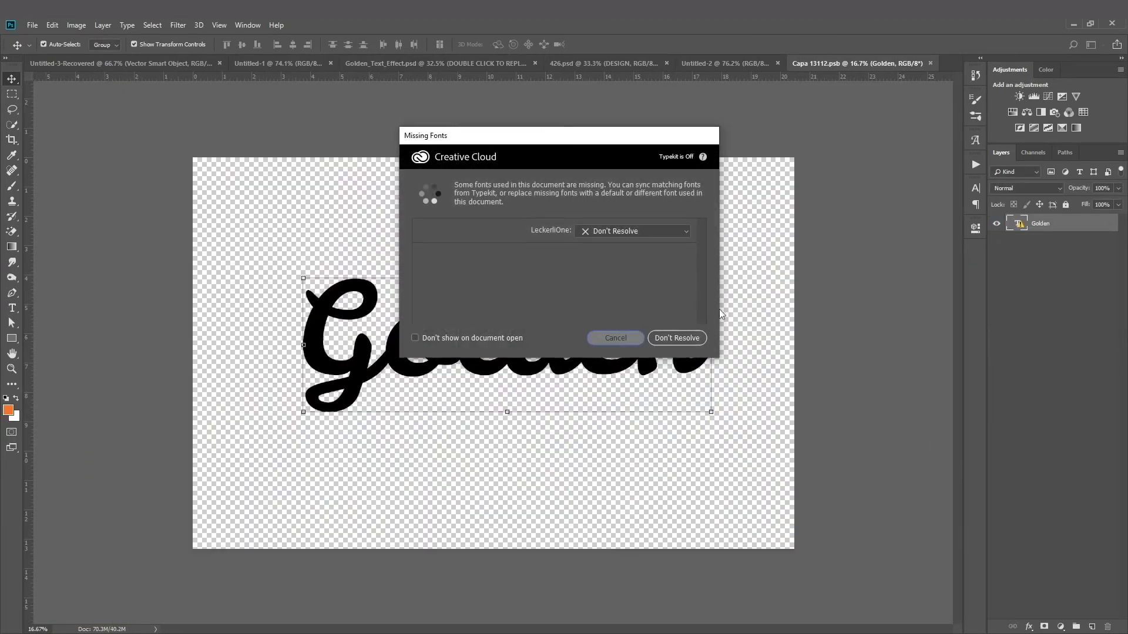
key("Escape")
double_click(1022, 226)
left_click(538, 276)
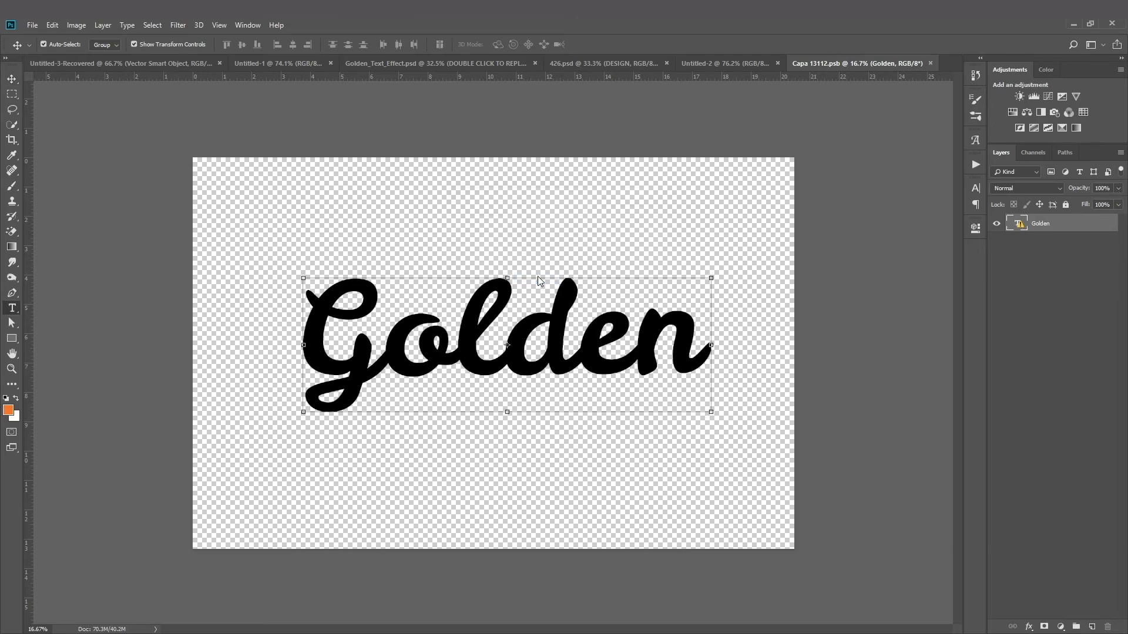
type("your")
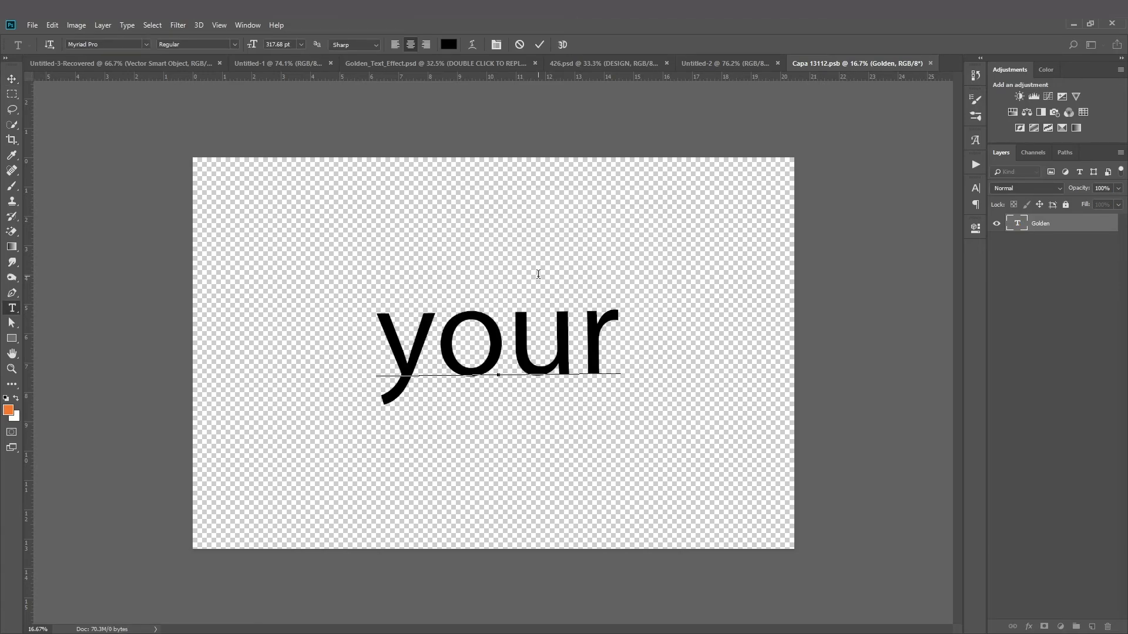
Set the font of the whole word "your" to Lobster 1.4
key("ctrl+a")
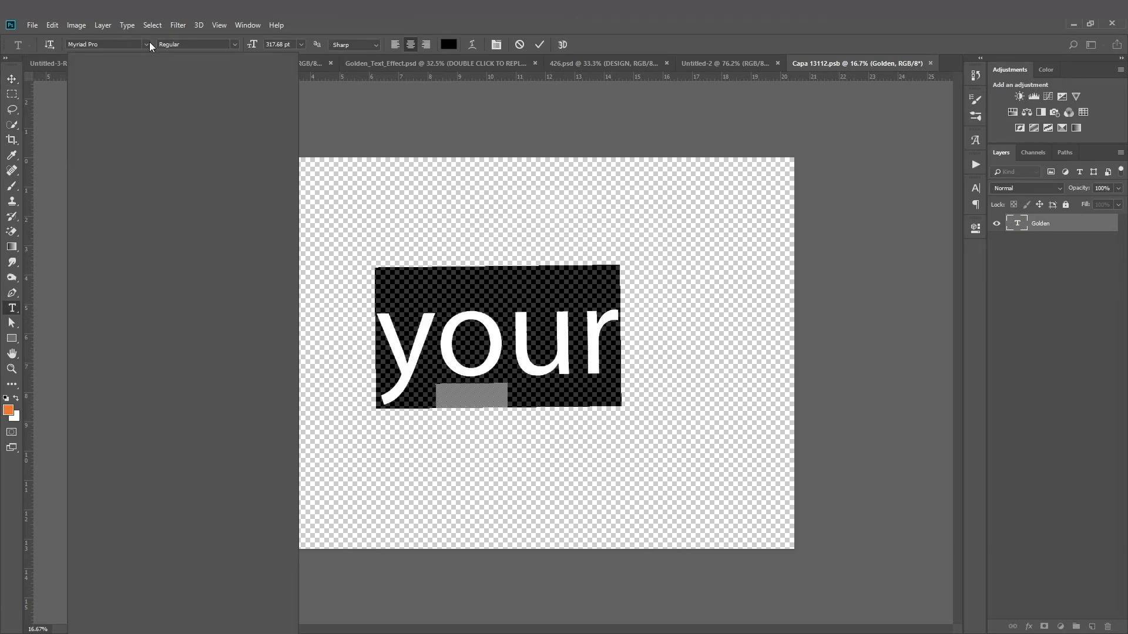
left_click(147, 44)
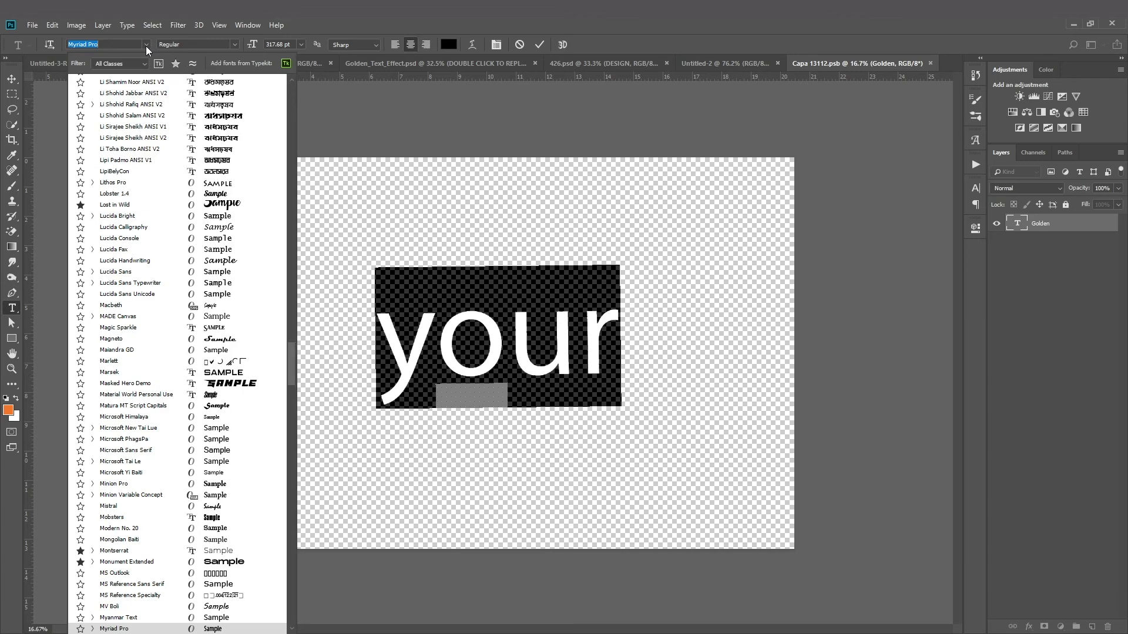
left_click(218, 194)
left_click(8, 81)
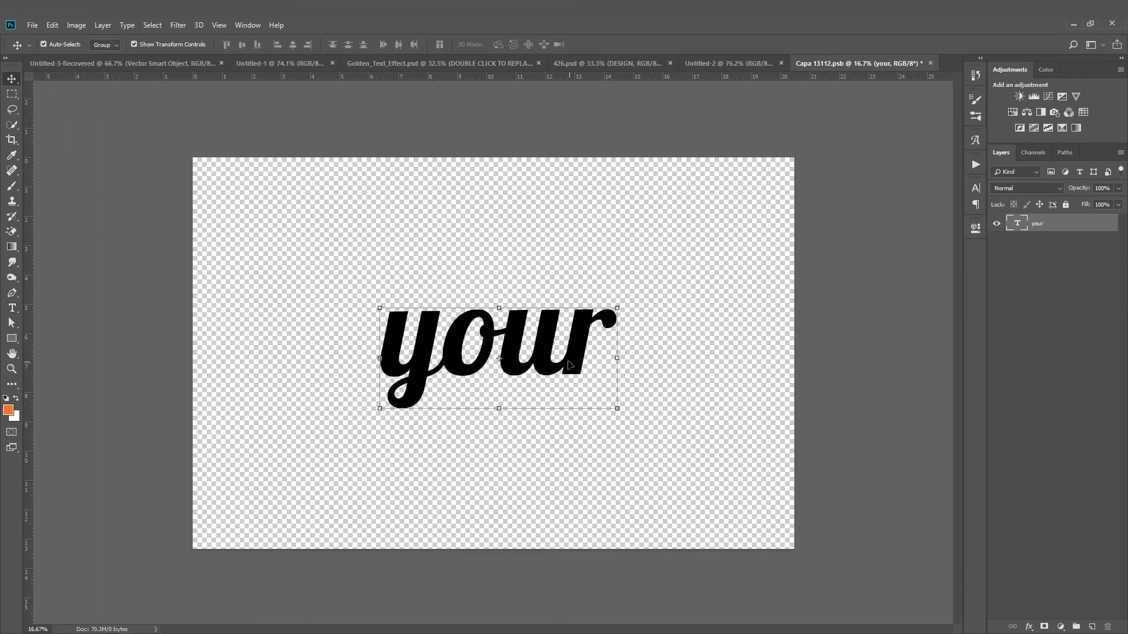
Add "life" directly after "your" so the text reads "yourlife"
double_click(1021, 227)
left_click(581, 334)
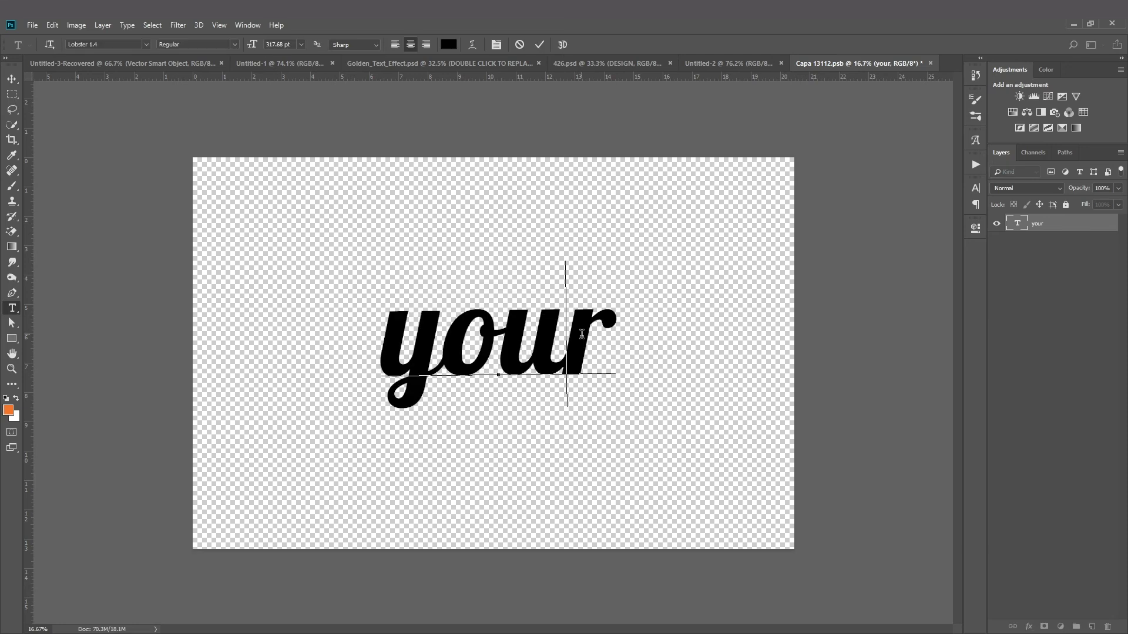
type("life")
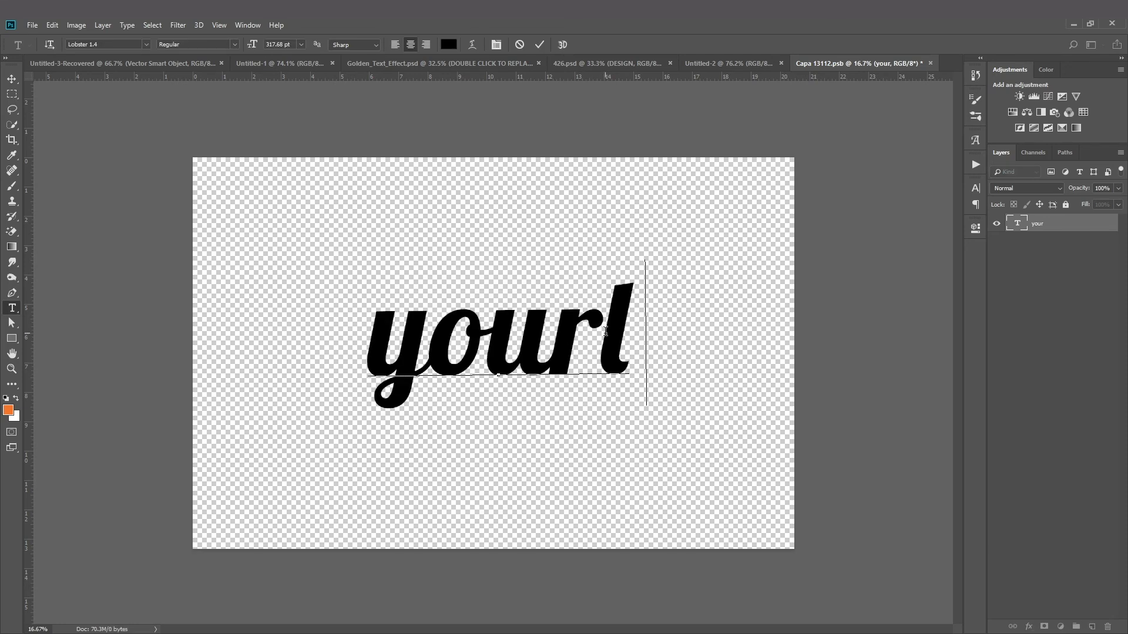
left_click(13, 78)
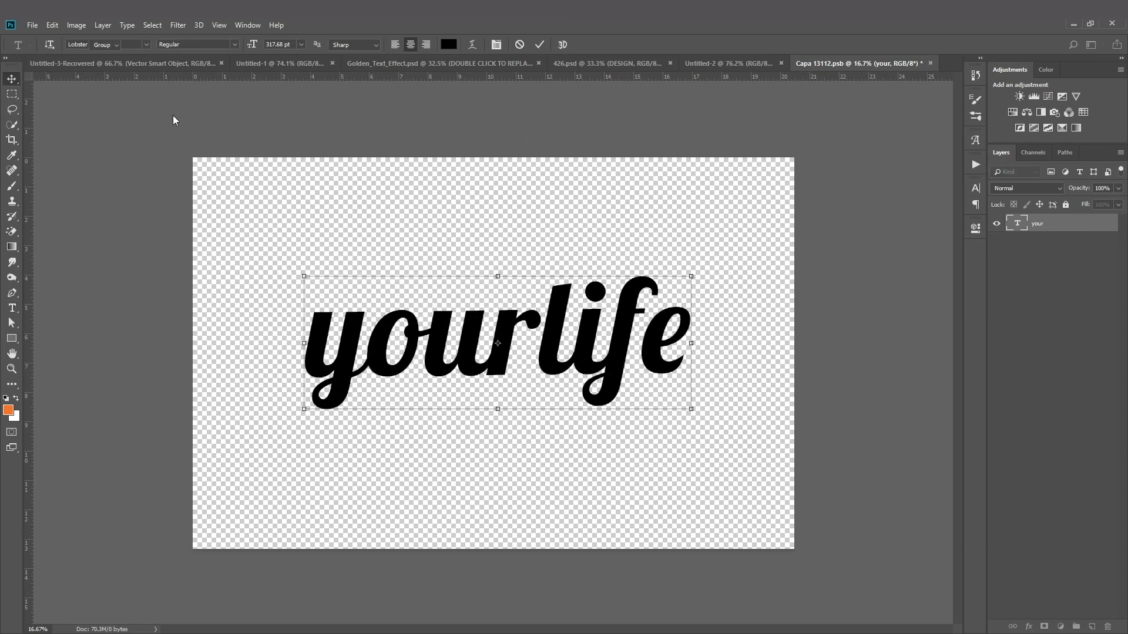
left_click(322, 146)
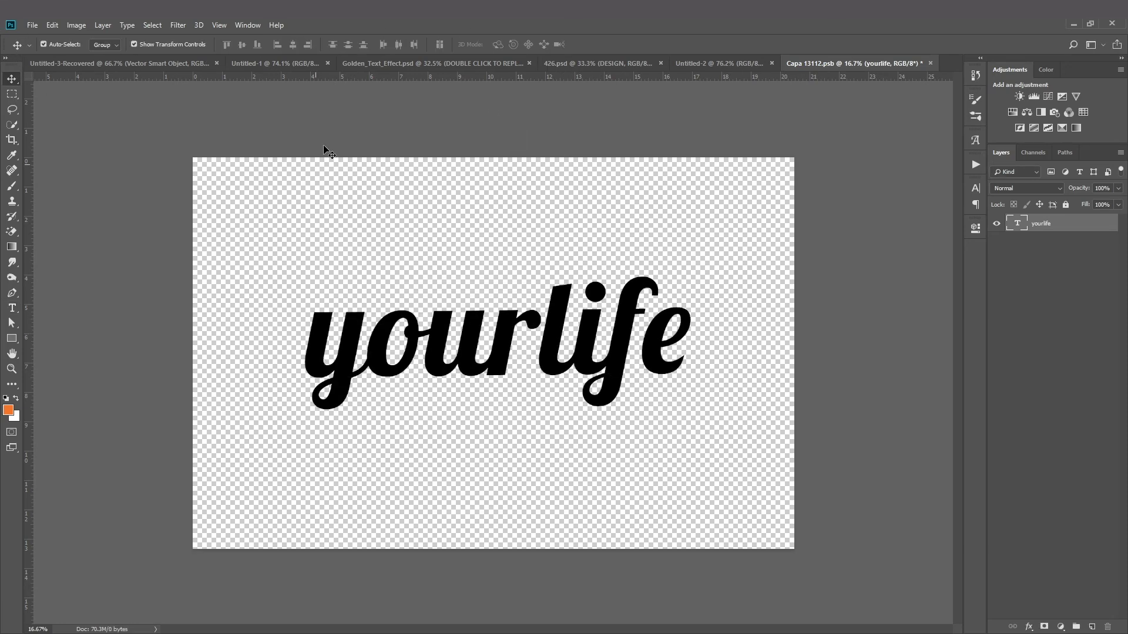
Close the smart object with its changes saved to update Golden_Text_Effect.psd, and inspect the gold glitter lettering
left_click(930, 63)
left_click(510, 252)
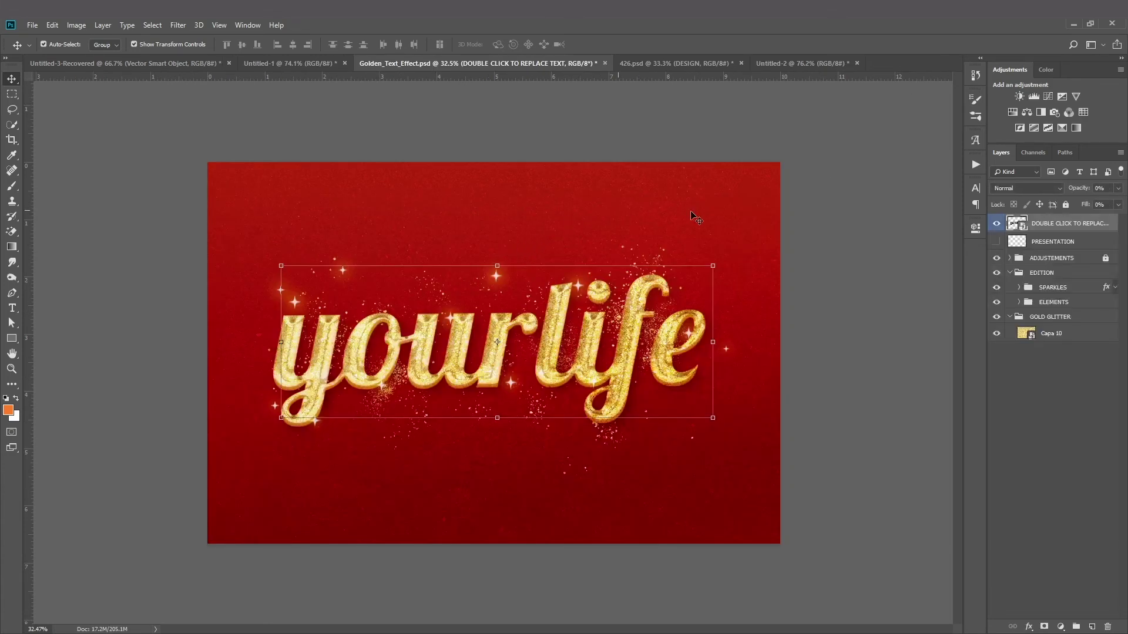
left_click(695, 218)
scroll(514, 359, "up", 3)
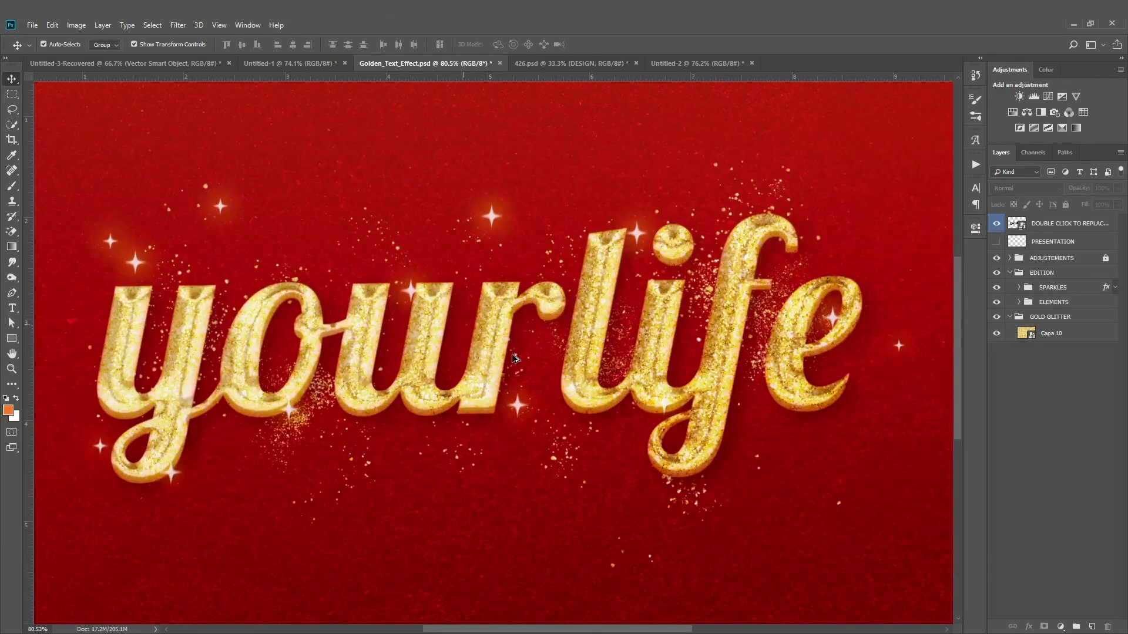
scroll(515, 359, "down", 5)
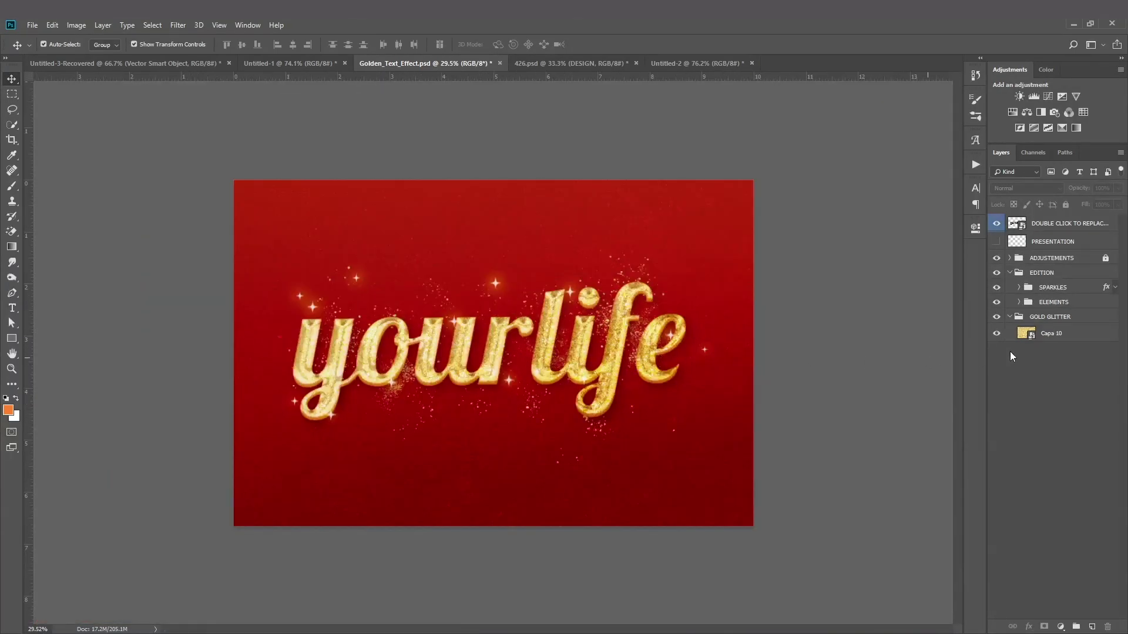
Hide and show the GOLD GLITTER, ELEMENTS, SPARKLES and EDITION groups one at a time to examine what each contributes
left_click(996, 317)
left_click(997, 316)
left_click(997, 302)
left_click(997, 302)
left_click(997, 287)
left_click(996, 287)
left_click(996, 273)
left_click(997, 272)
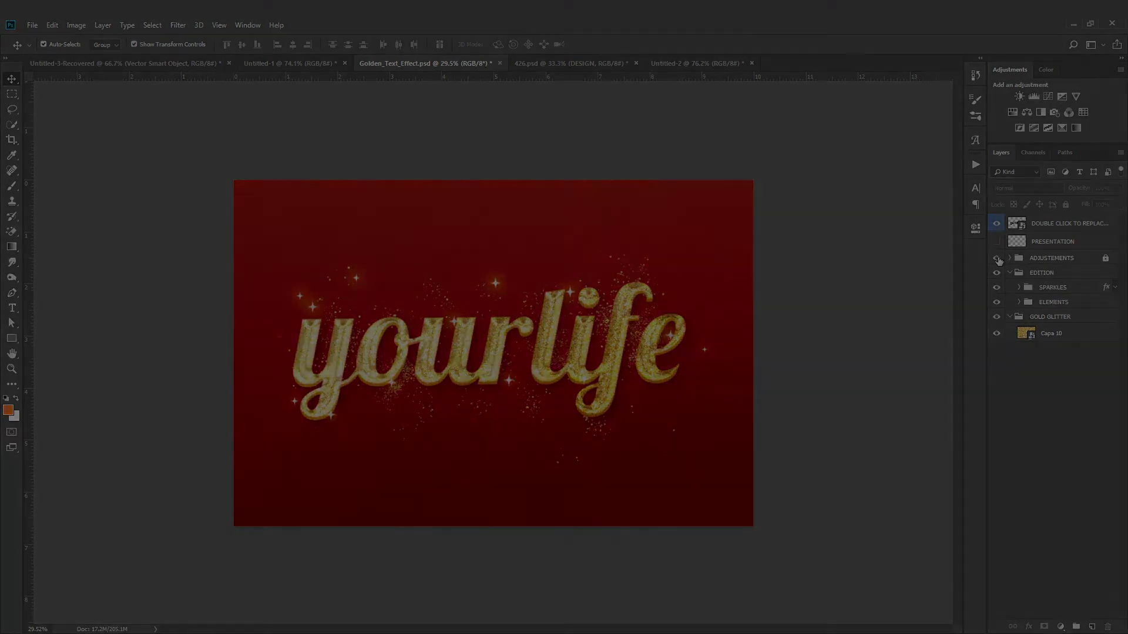